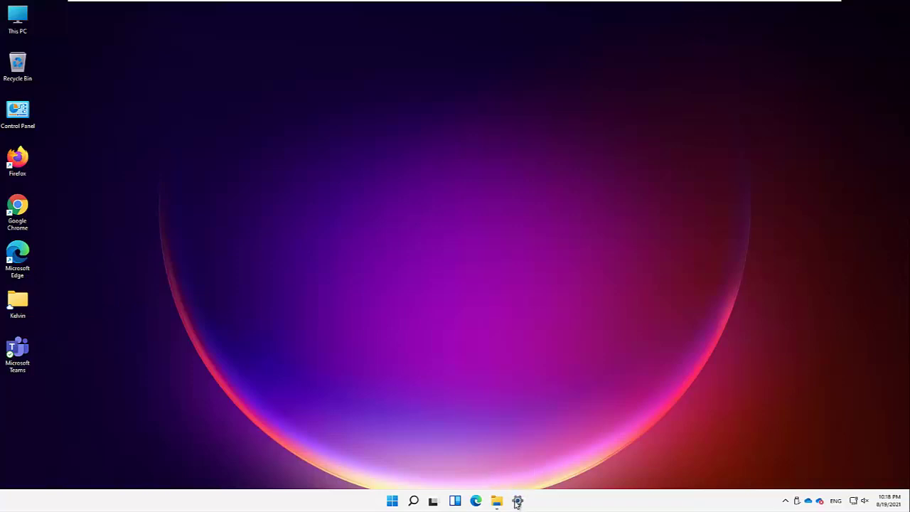
Step: Open the Windows Settings app, search it for "trouble" and open the Troubleshoot settings
{"action": "left_click", "coordinate": [393, 501]}
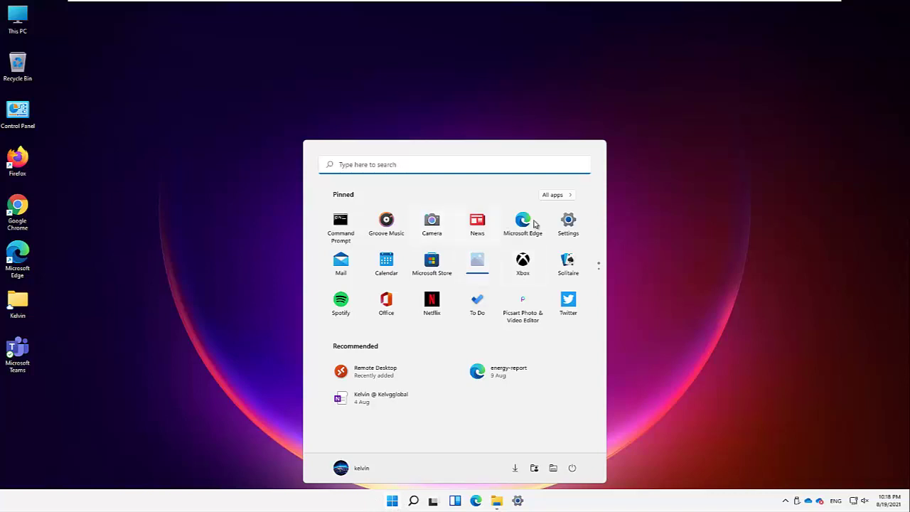
{"action": "left_click", "coordinate": [571, 230]}
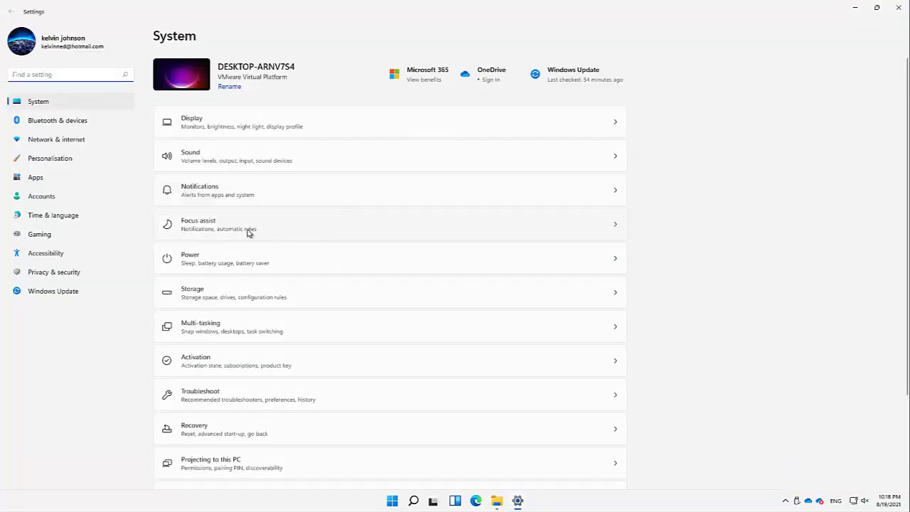
{"action": "left_click", "coordinate": [101, 80]}
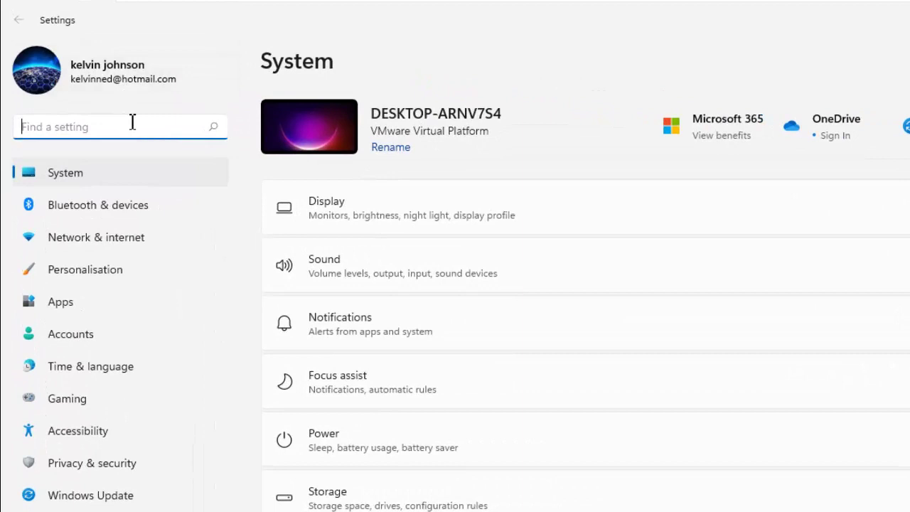
{"action": "type", "text": "trouble"}
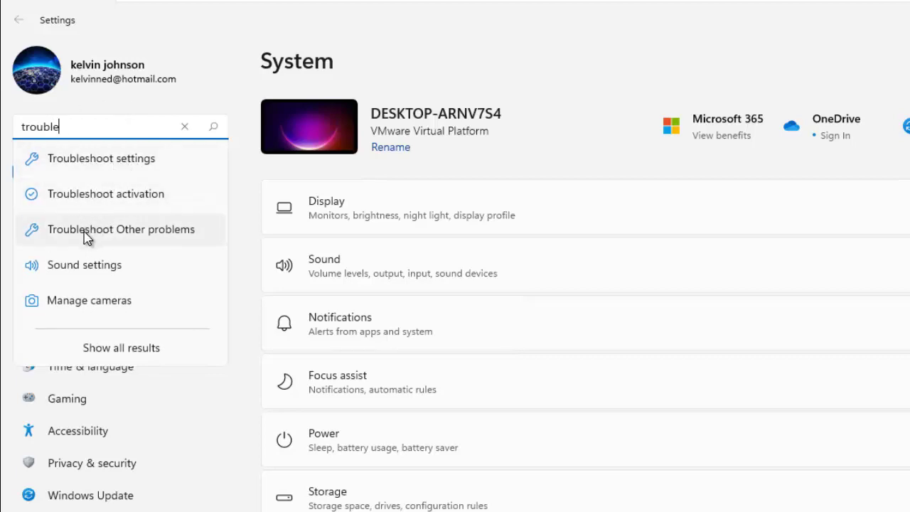
{"action": "left_click", "coordinate": [109, 165]}
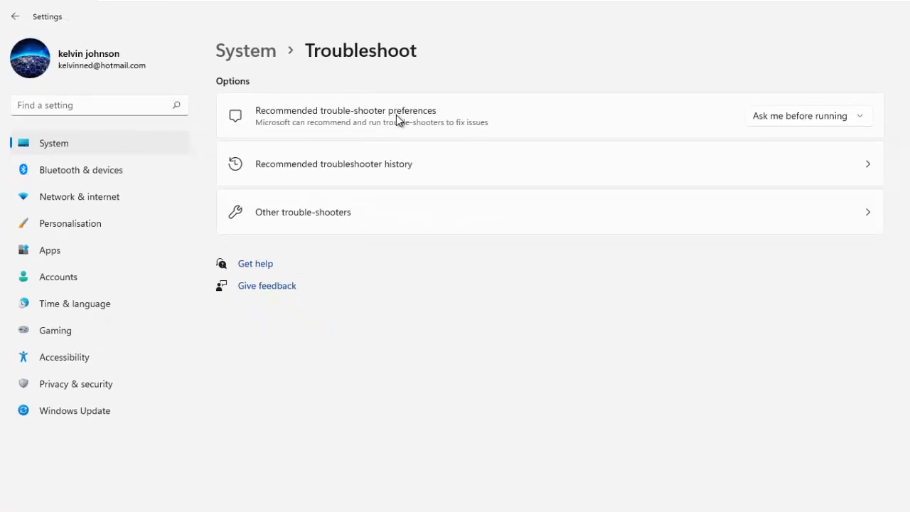
Step: Review the choices for recommended trouble-shooter preferences and look at the recommended troubleshooter history
{"action": "left_click", "coordinate": [817, 121]}
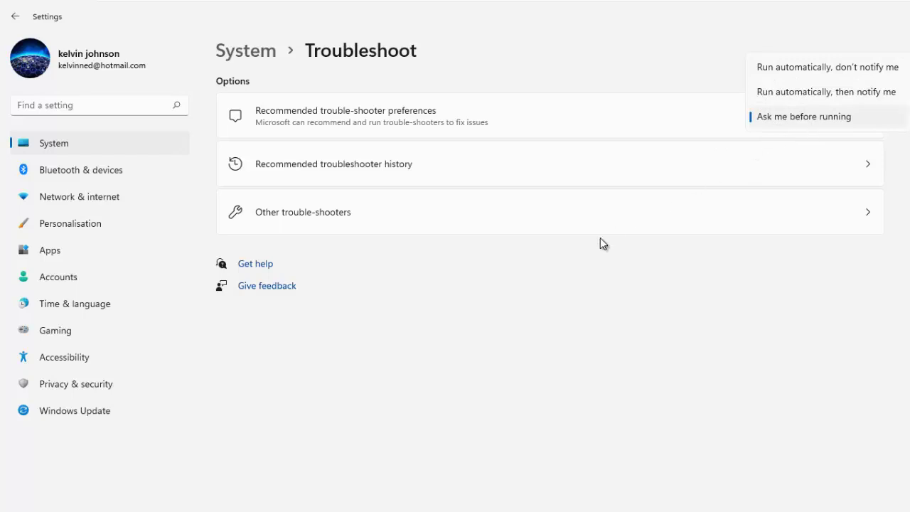
{"action": "left_click", "coordinate": [496, 343]}
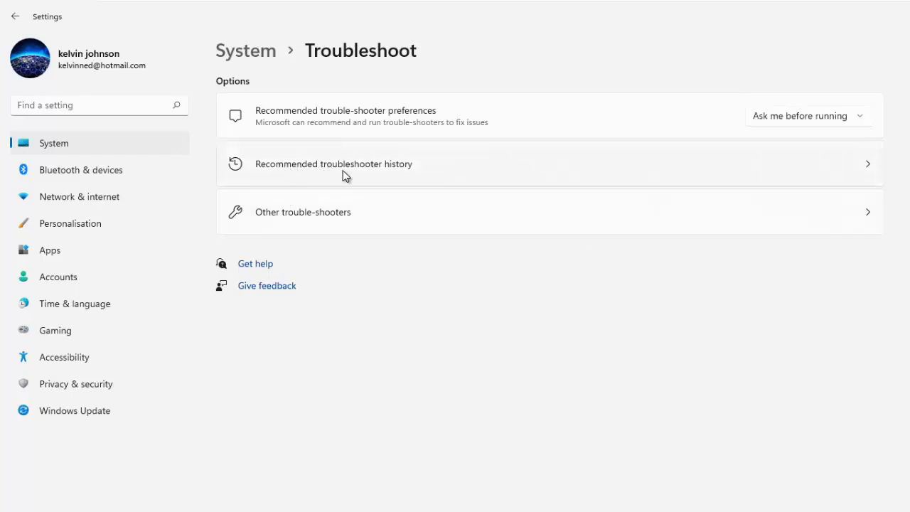
{"action": "left_click", "coordinate": [365, 171]}
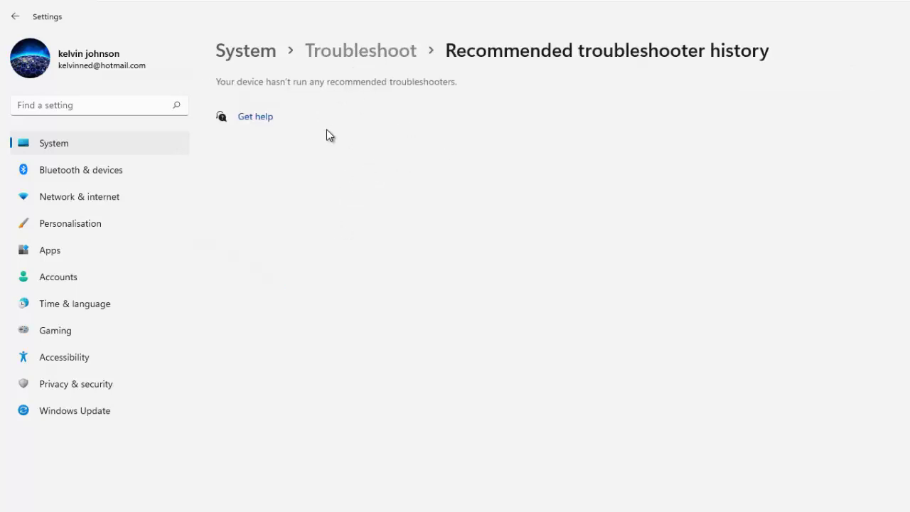
{"action": "key", "text": "alt+Left"}
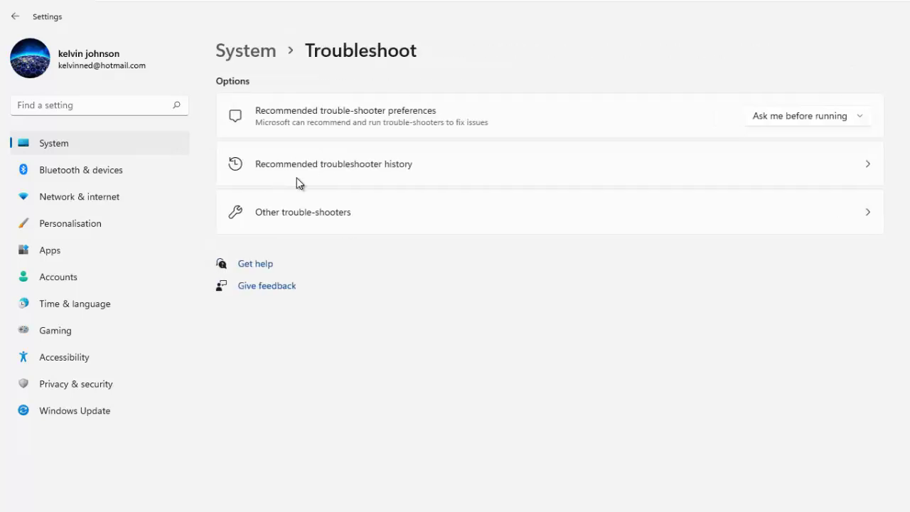
Step: Run the Internet Connections trouble-shooter from the other trouble-shooters for the connection to the Internet, and close it when finished
{"action": "left_click", "coordinate": [311, 217]}
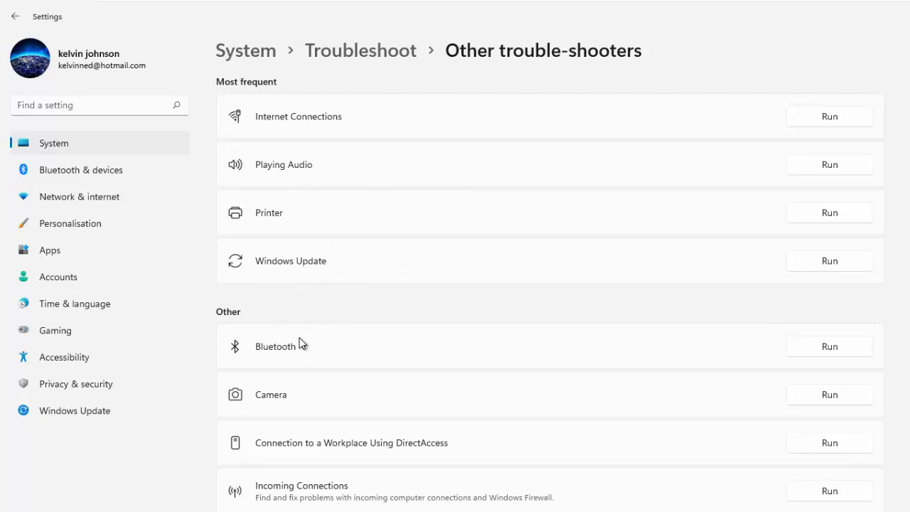
{"action": "scroll", "coordinate": [301, 350], "scroll_direction": "down", "scroll_amount": 4}
{"action": "scroll", "coordinate": [309, 349], "scroll_direction": "down", "scroll_amount": 1}
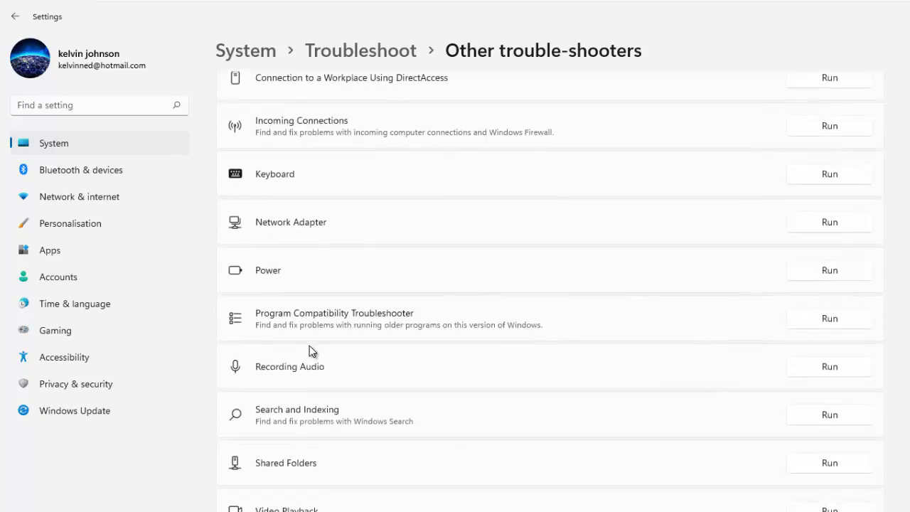
{"action": "scroll", "coordinate": [590, 271], "scroll_direction": "up", "scroll_amount": 5}
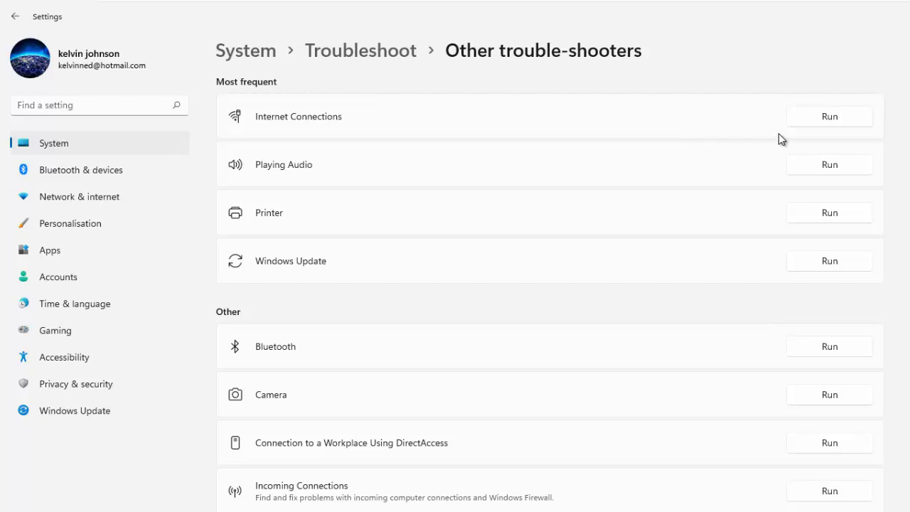
{"action": "left_click", "coordinate": [827, 118]}
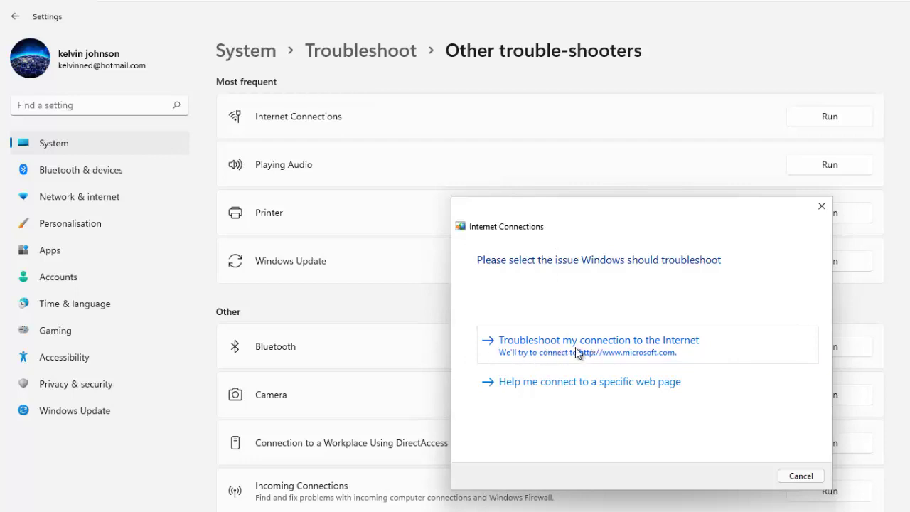
{"action": "left_click", "coordinate": [607, 350]}
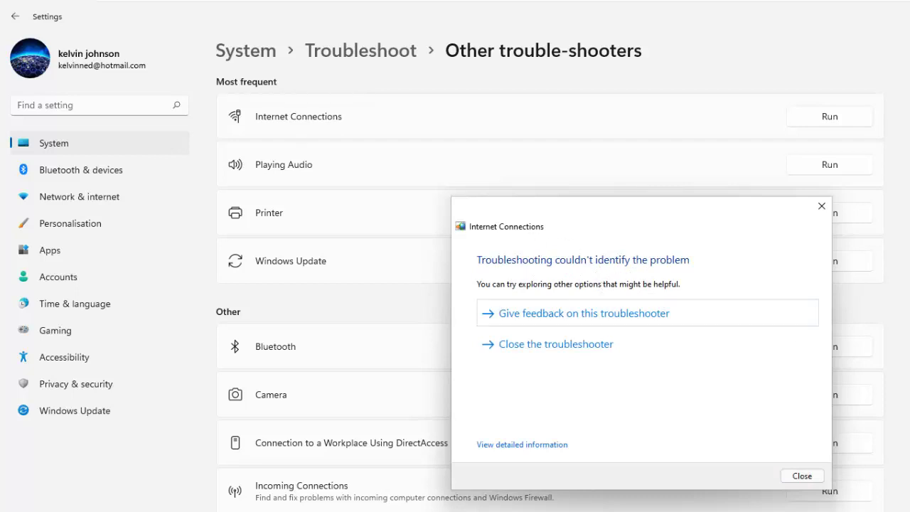
{"action": "left_click", "coordinate": [803, 477]}
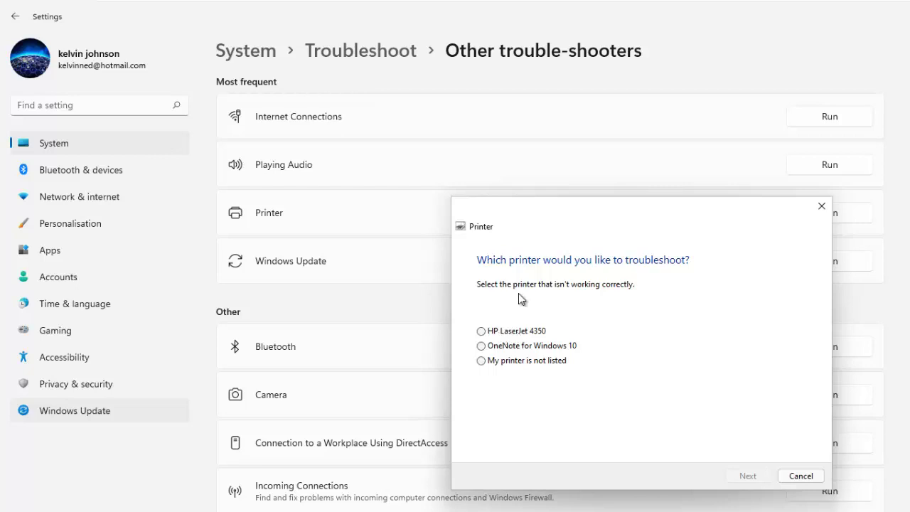
Step: Run the Printer trouble-shooter on the HP LaserJet 4350 and close it when finished
{"action": "left_click", "coordinate": [481, 331]}
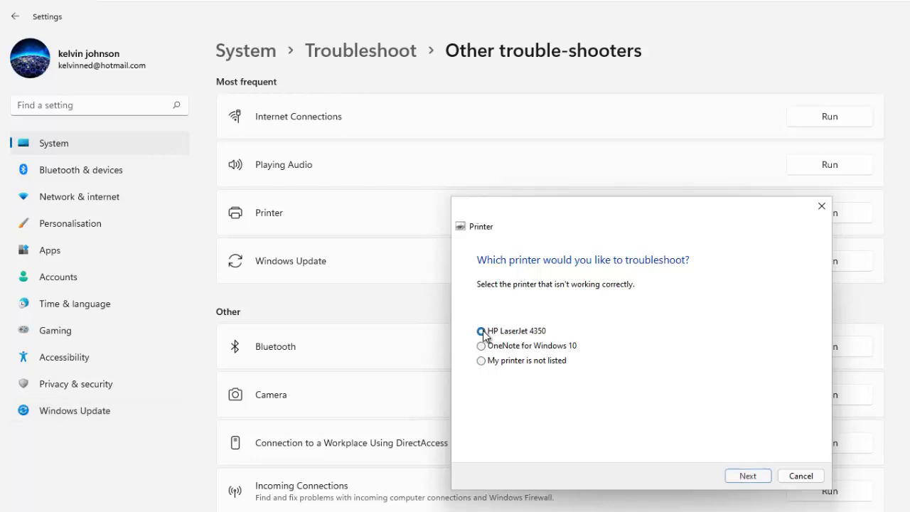
{"action": "left_click", "coordinate": [745, 475]}
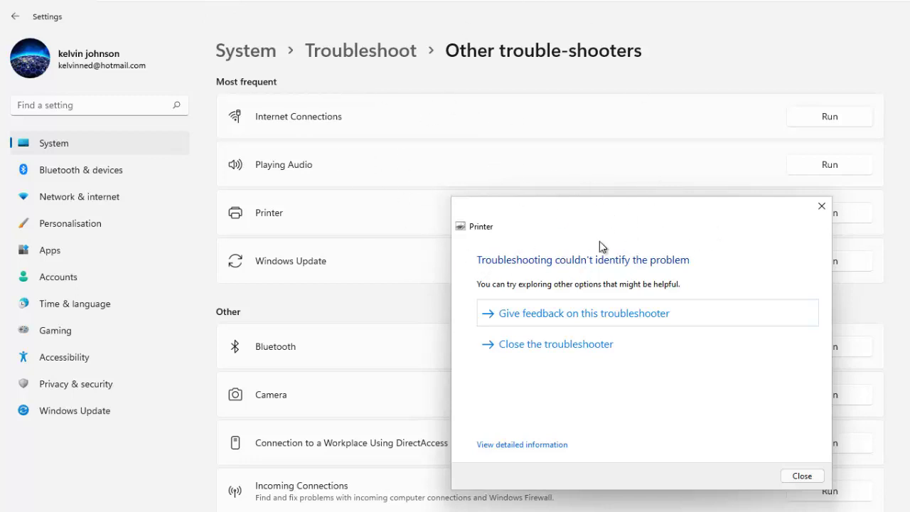
{"action": "left_click", "coordinate": [822, 209]}
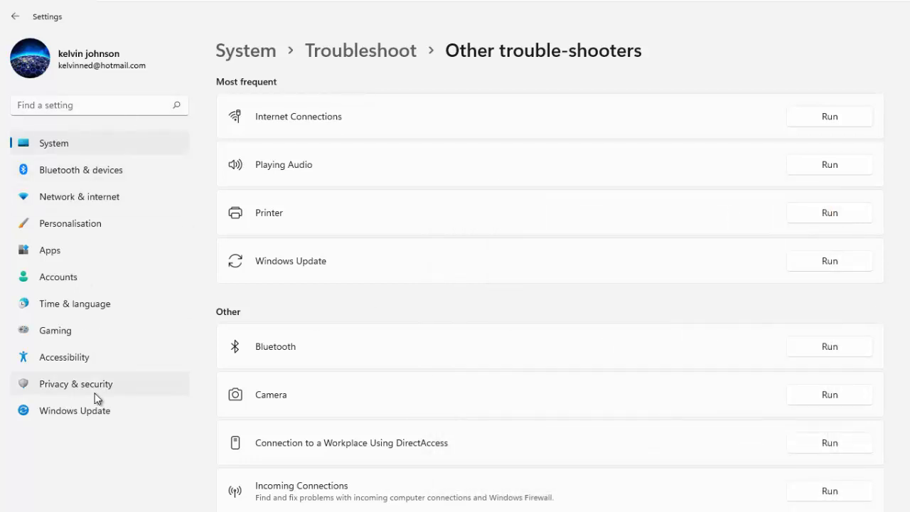
Step: Look at Recovery through the Windows Update advanced options, including where fixing problems without resetting the PC leads
{"action": "left_click", "coordinate": [90, 410]}
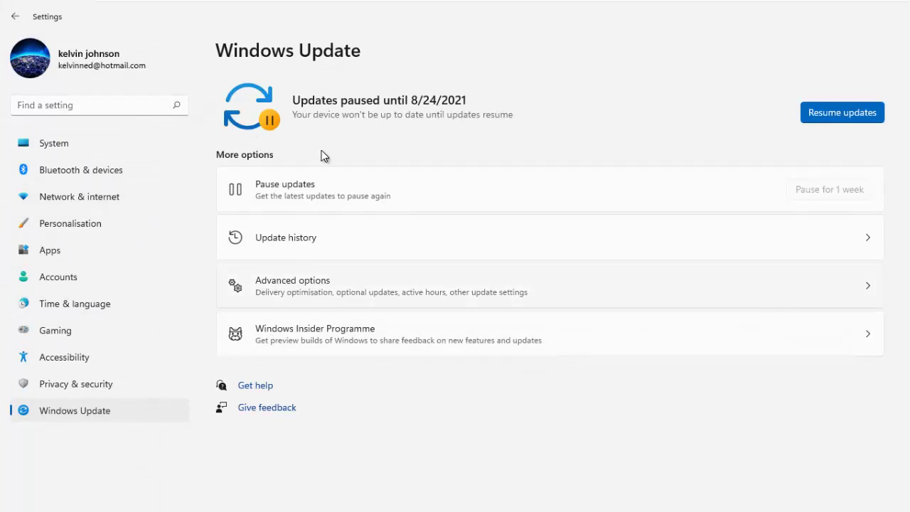
{"action": "left_click", "coordinate": [308, 284]}
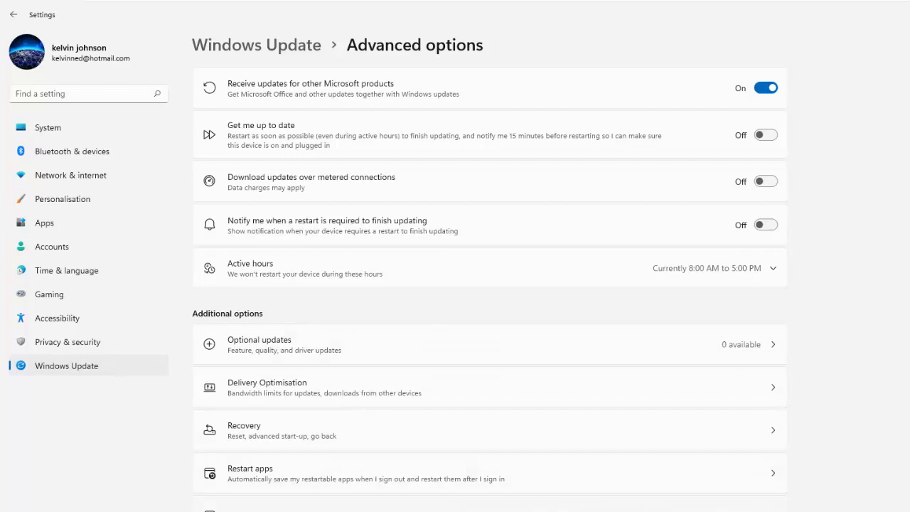
{"action": "left_click", "coordinate": [269, 436]}
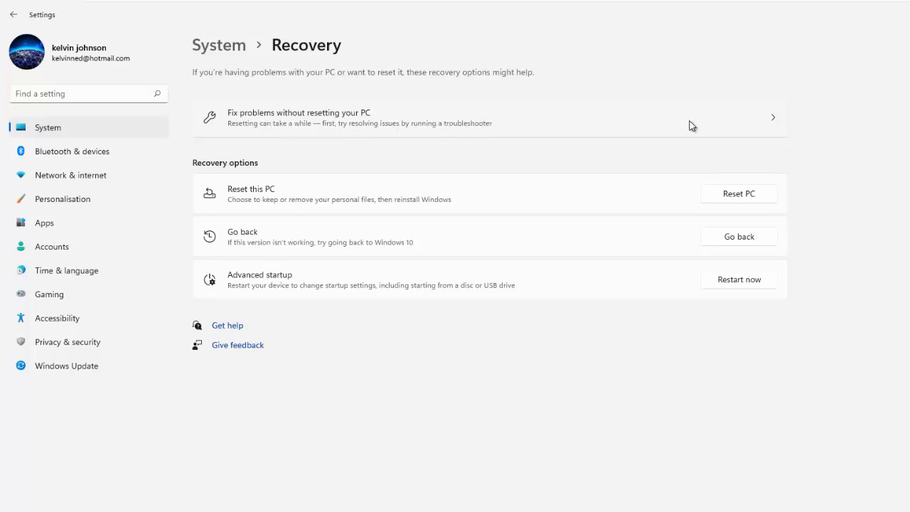
{"action": "left_click", "coordinate": [413, 119]}
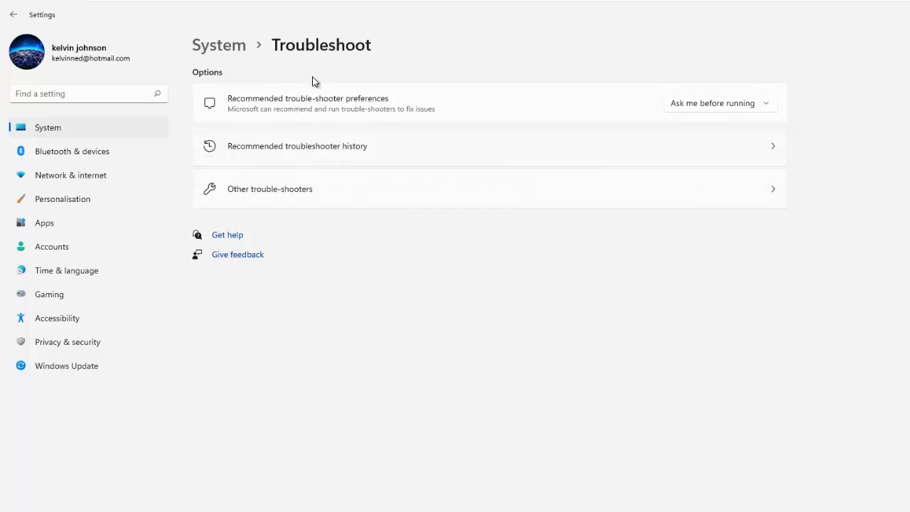
{"action": "left_click", "coordinate": [237, 47]}
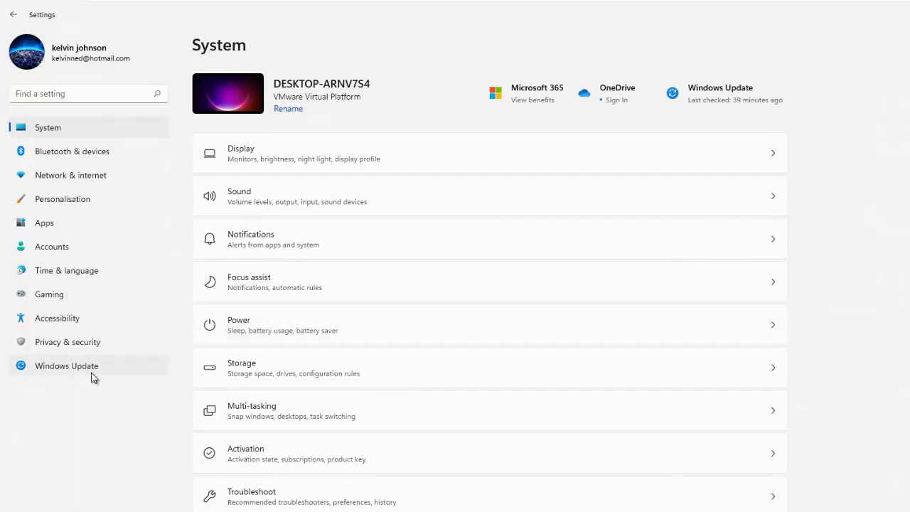
Step: Restart the PC into Advanced startup from the Recovery page under the Windows Update advanced options
{"action": "left_click", "coordinate": [164, 366]}
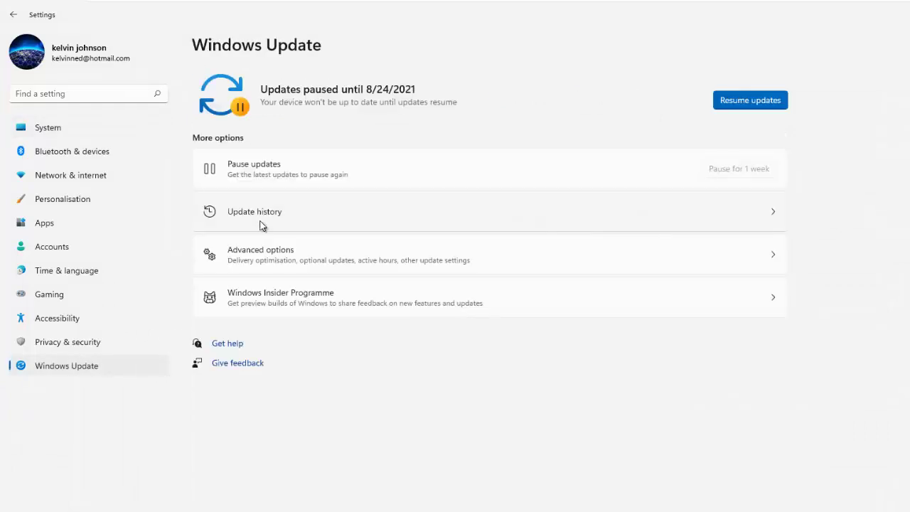
{"action": "left_click", "coordinate": [270, 260]}
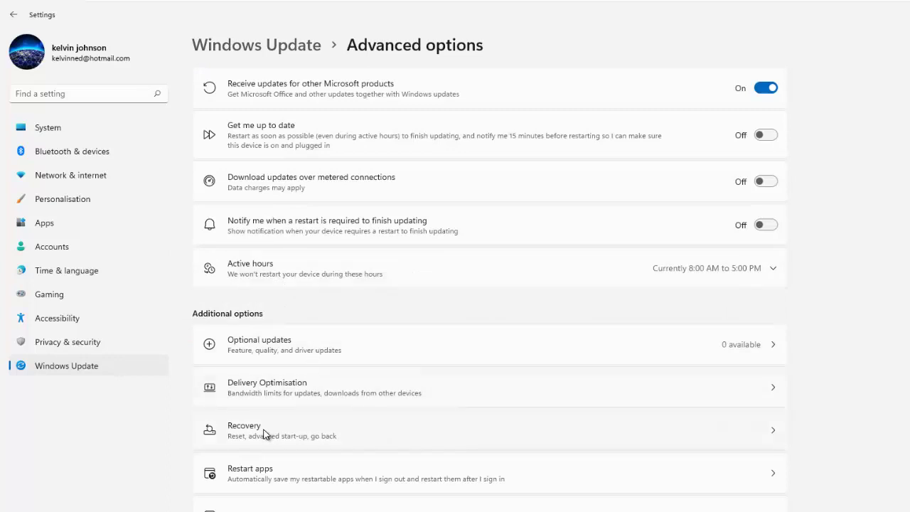
{"action": "left_click", "coordinate": [265, 433]}
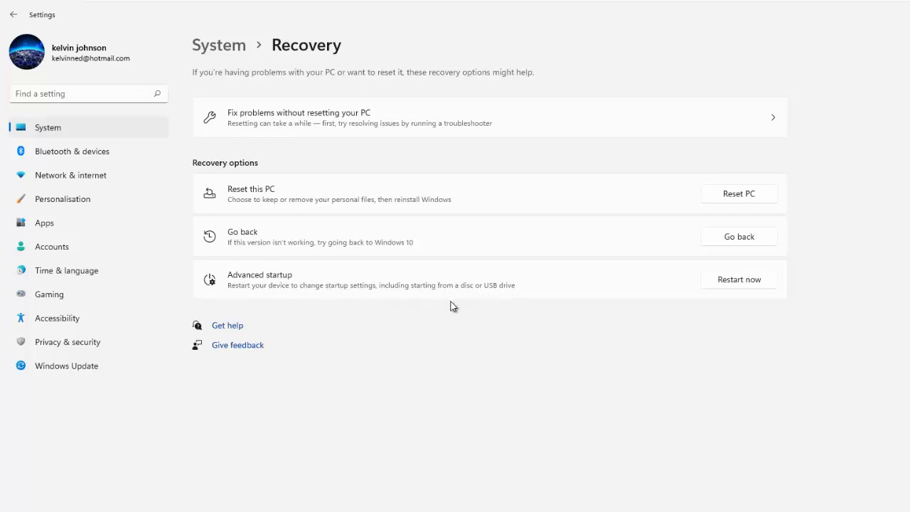
{"action": "left_click", "coordinate": [733, 281]}
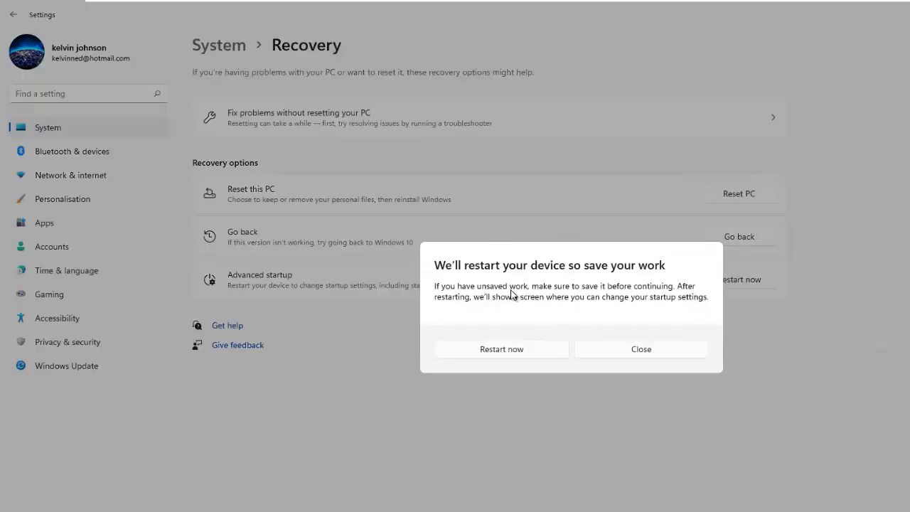
{"action": "left_click", "coordinate": [507, 349]}
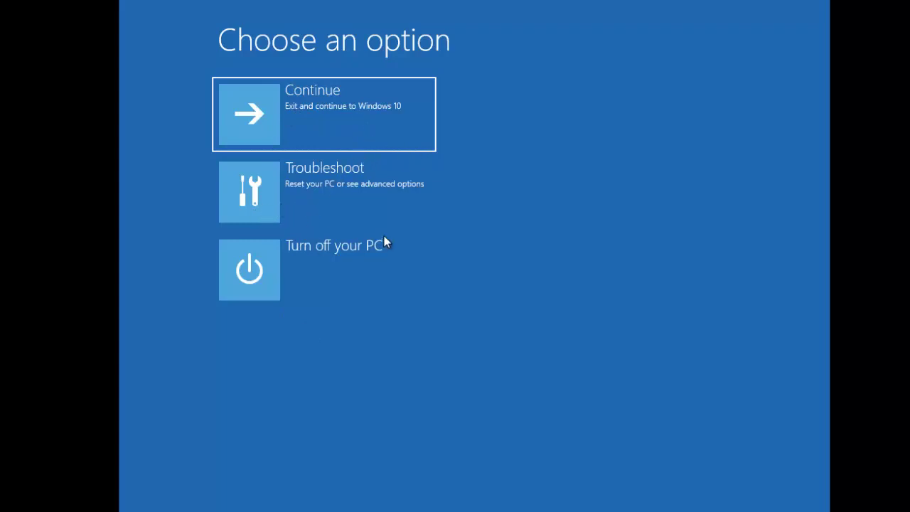
Step: Run Start-up Repair from the advanced troubleshooting options of the recovery environment
{"action": "left_click", "coordinate": [307, 172]}
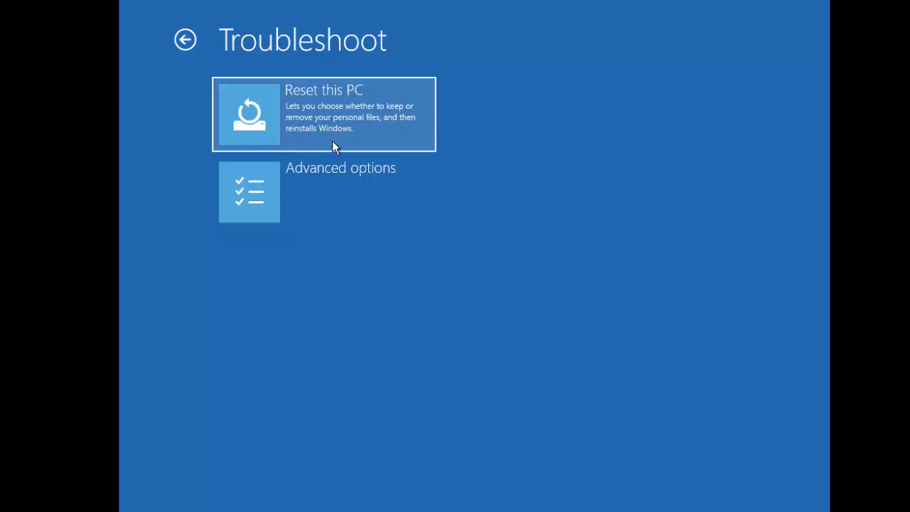
{"action": "left_click", "coordinate": [320, 181]}
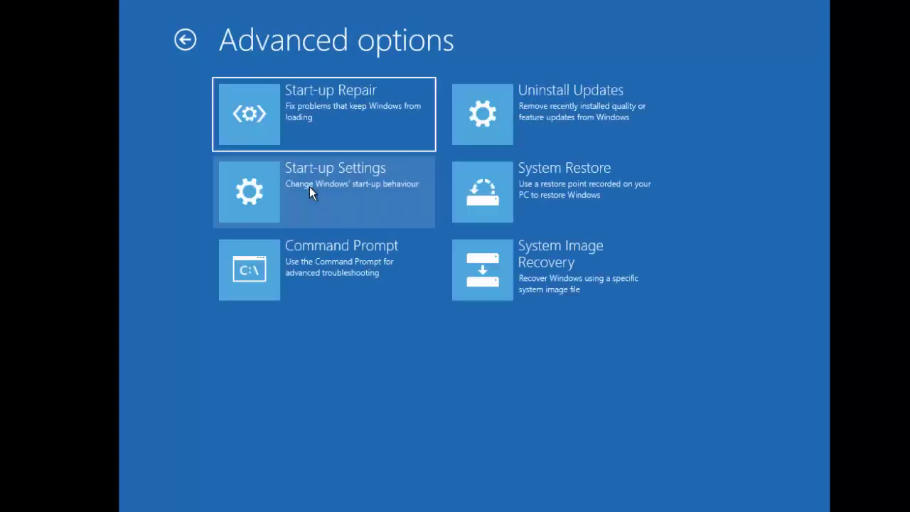
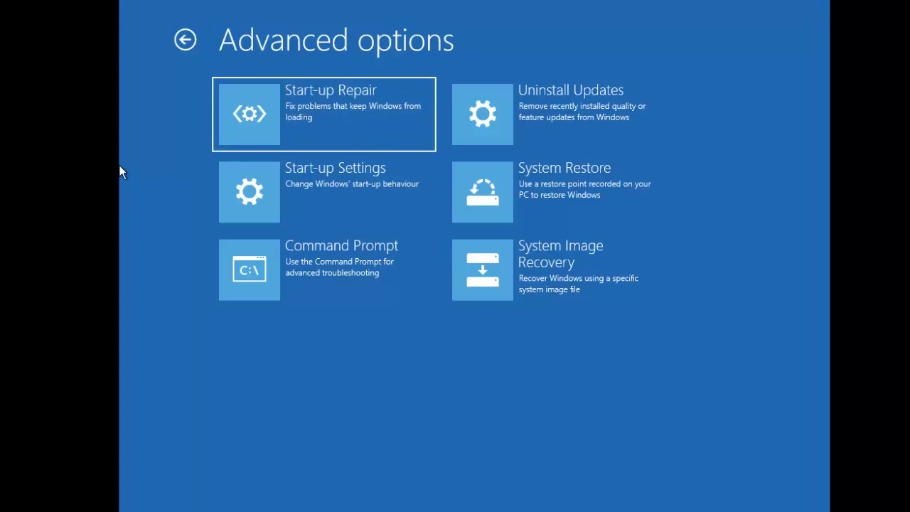
{"action": "left_click", "coordinate": [325, 146]}
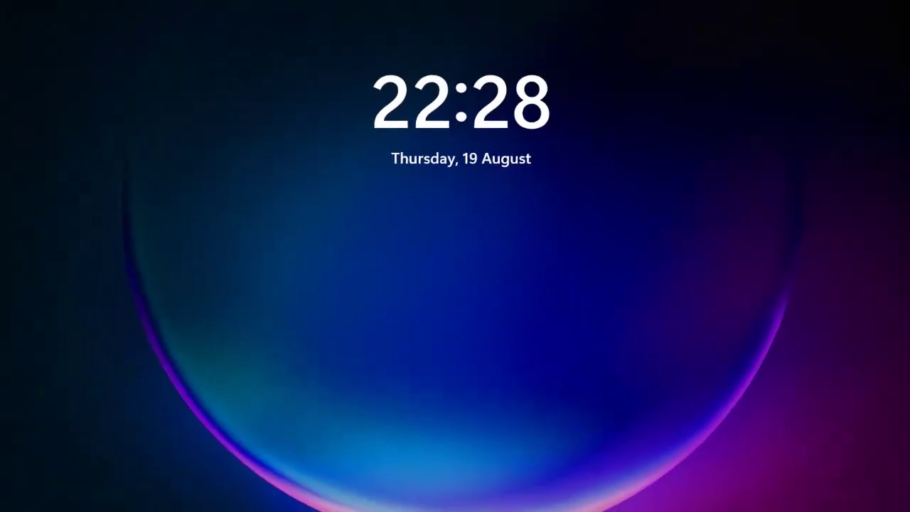
Step: Dismiss the lock screen and sign in to Windows with the account PIN
{"action": "left_click", "coordinate": [571, 365]}
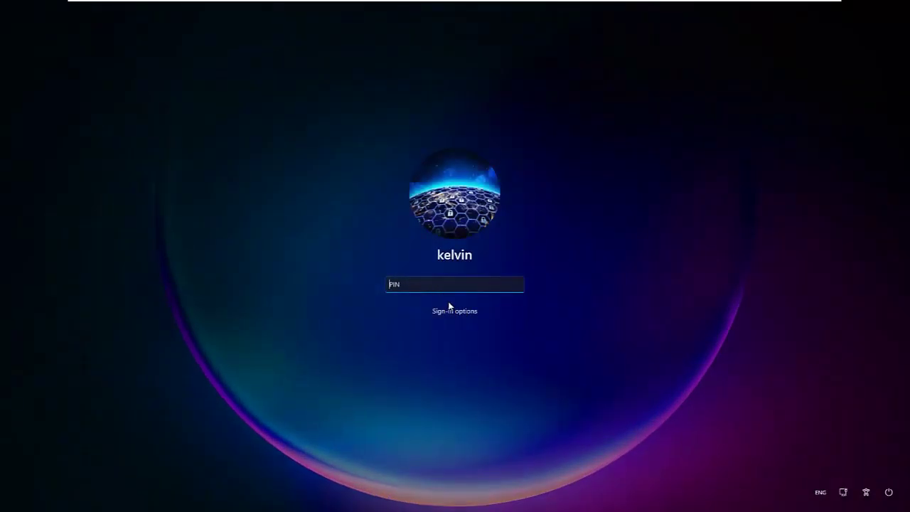
{"action": "type", "text": "****"}
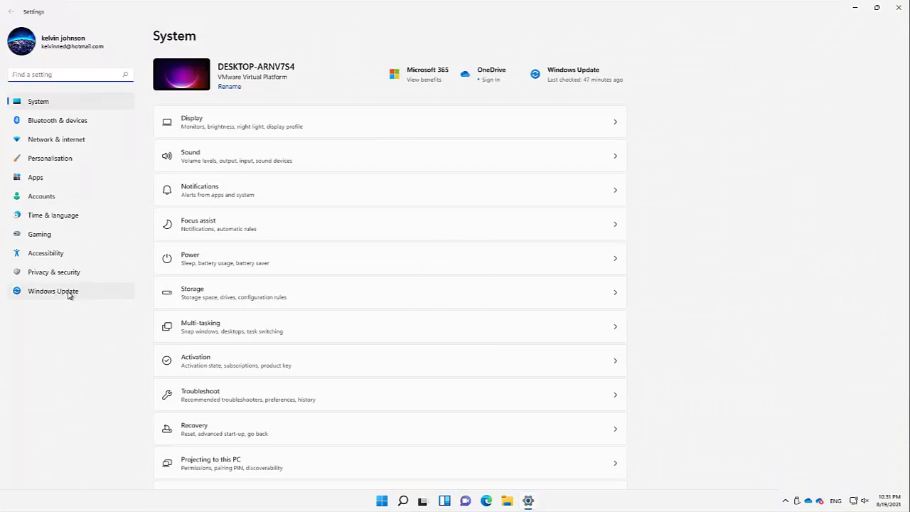
Step: Look at the Reset this PC choices through Recovery under the Windows Update advanced options, and cancel without resetting
{"action": "left_click", "coordinate": [70, 293]}
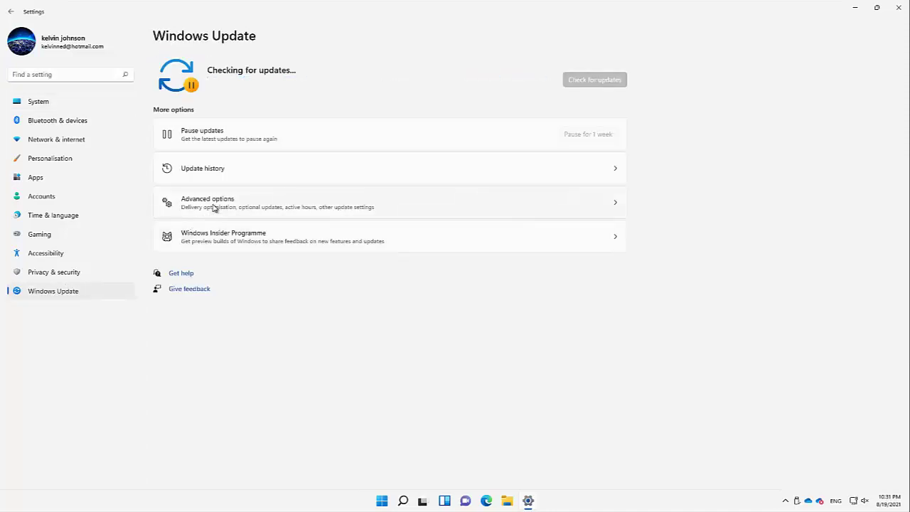
{"action": "left_click", "coordinate": [215, 205]}
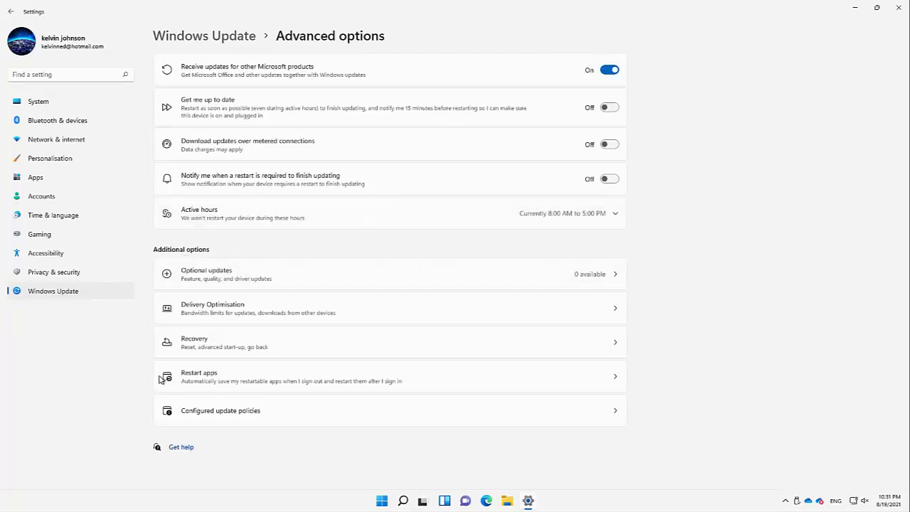
{"action": "left_click", "coordinate": [200, 350]}
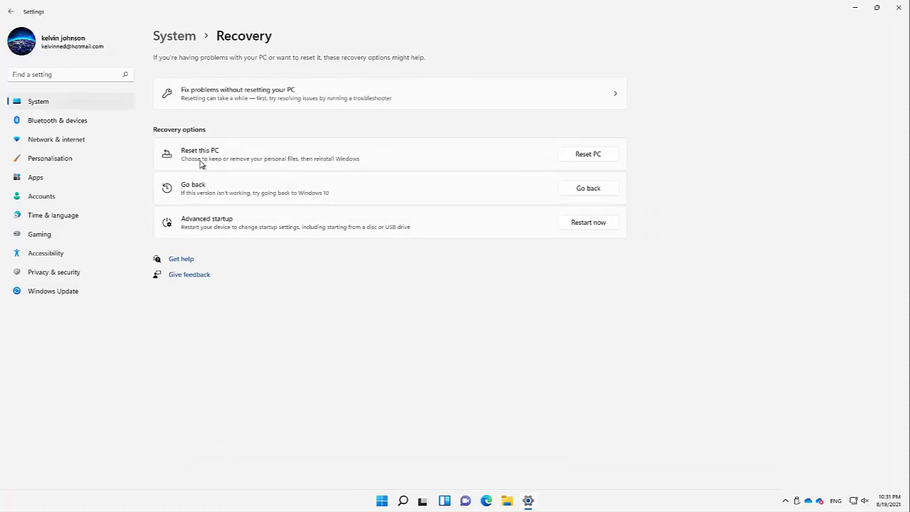
{"action": "left_click", "coordinate": [588, 156]}
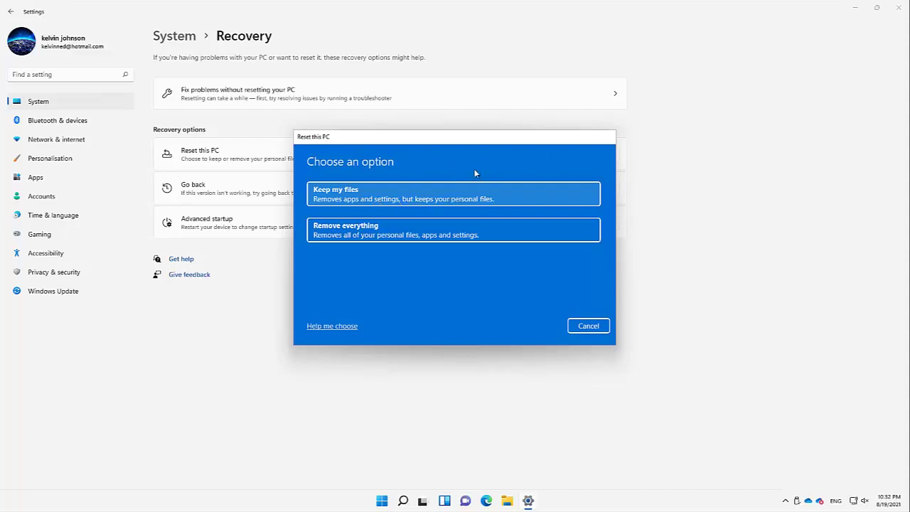
{"action": "left_click", "coordinate": [585, 326]}
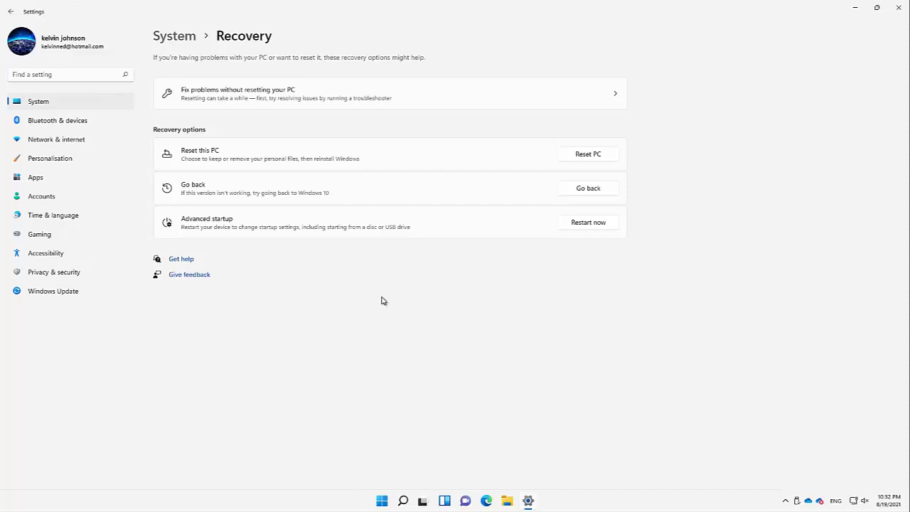
{"action": "left_click", "coordinate": [403, 501]}
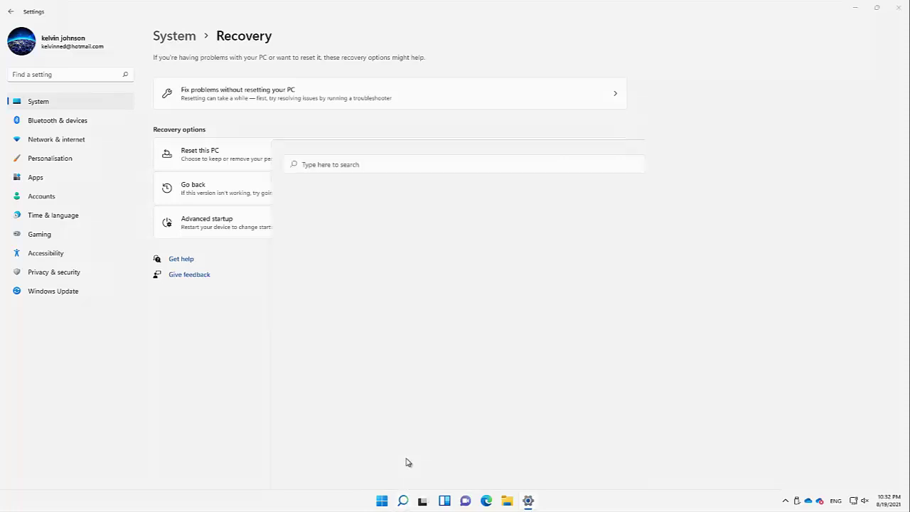
{"action": "type", "text": "inter"}
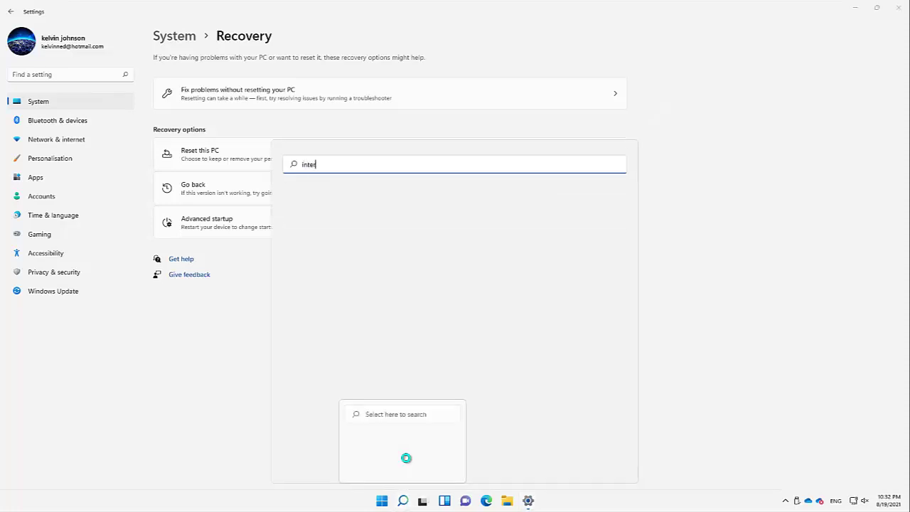
{"action": "type", "text": "net ex"}
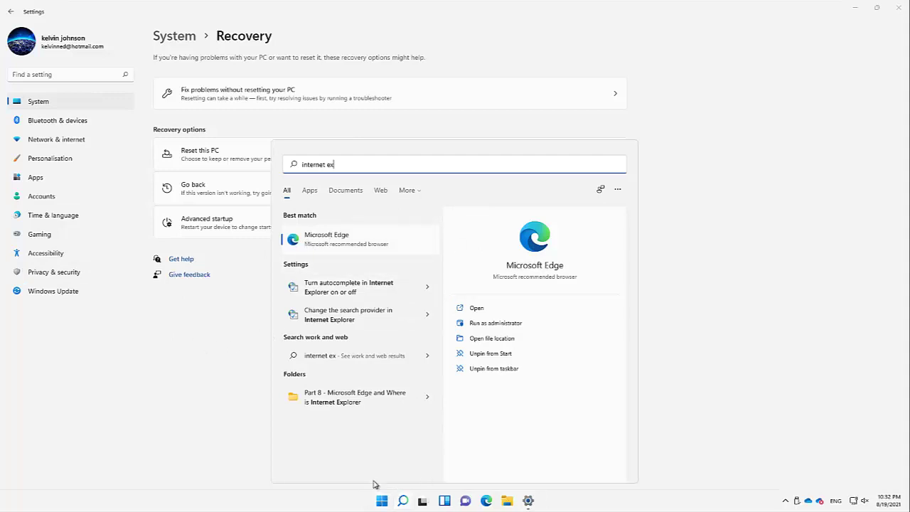
Step: Search Windows for "event" and open Event Viewer
{"action": "left_click", "coordinate": [382, 501]}
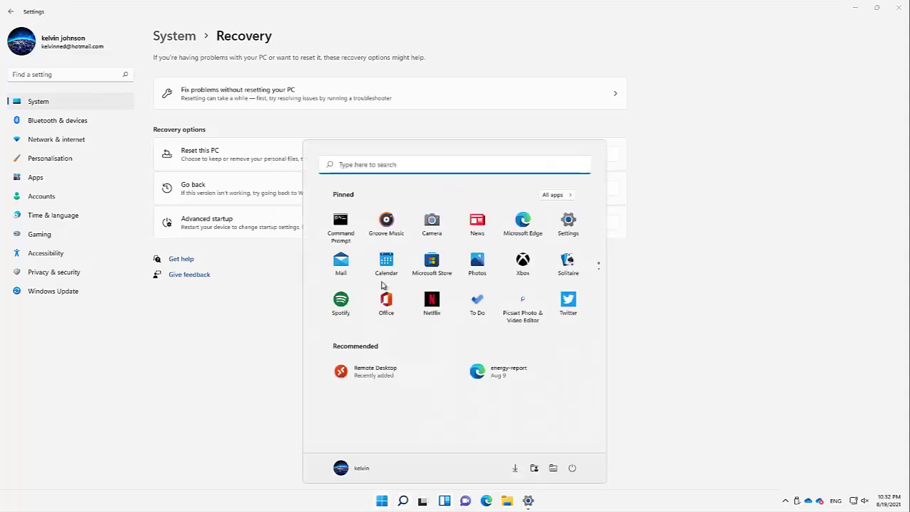
{"action": "left_click", "coordinate": [391, 164]}
{"action": "type", "text": "event"}
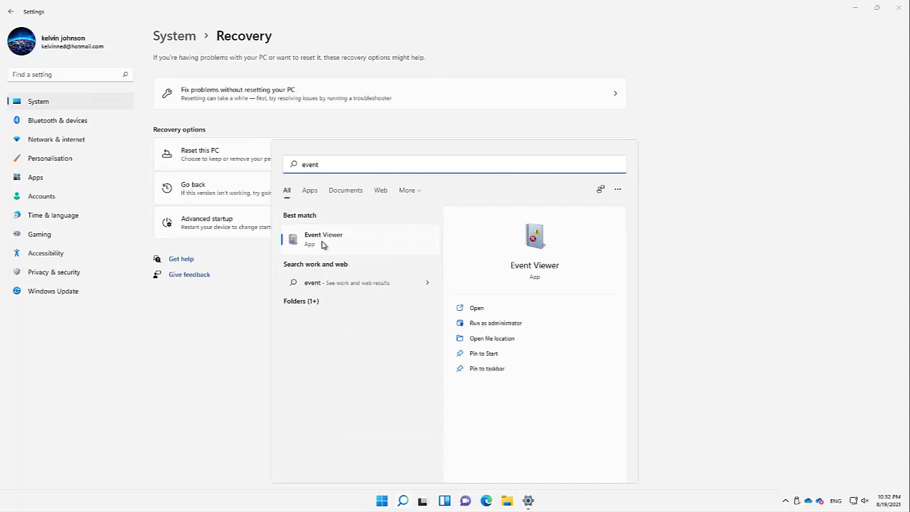
{"action": "left_click", "coordinate": [322, 244]}
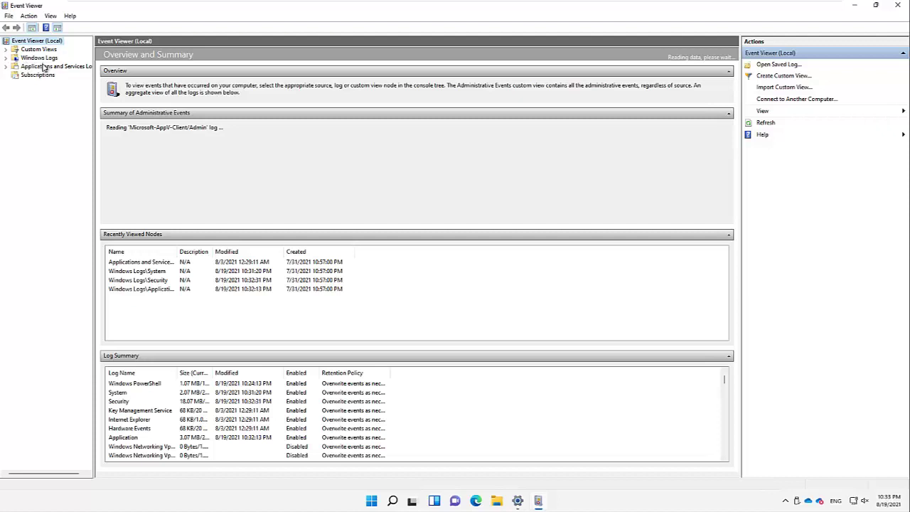
Step: View the ForwardedEvents and Application logs under Windows Logs, and enlarge the Application event list and its Level column
{"action": "left_click", "coordinate": [7, 59]}
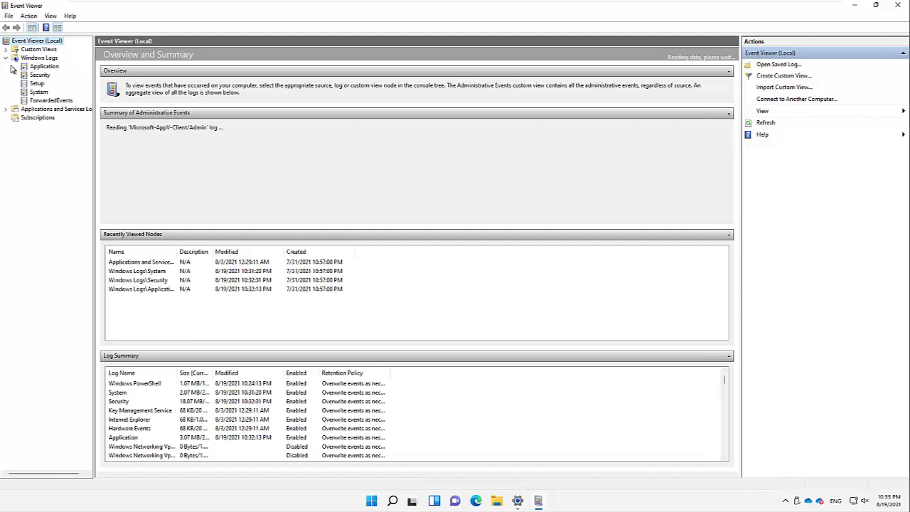
{"action": "left_click", "coordinate": [64, 103]}
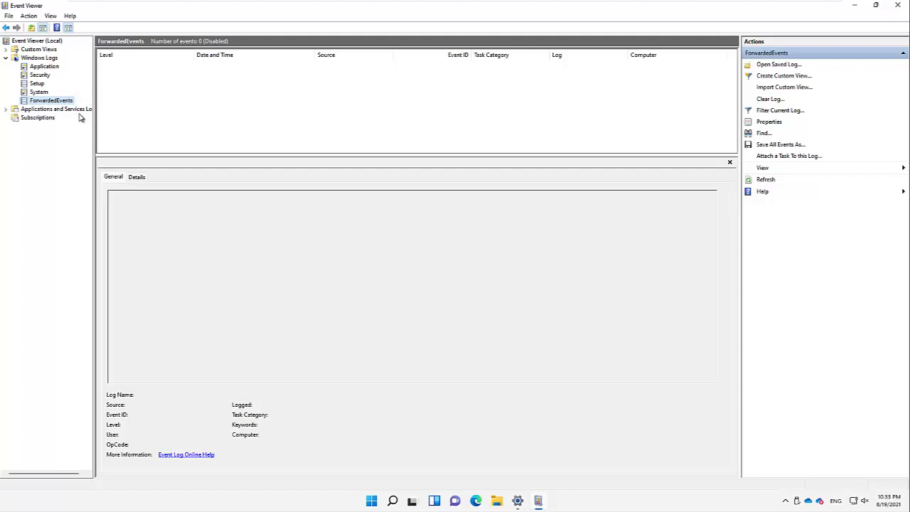
{"action": "left_click", "coordinate": [57, 68]}
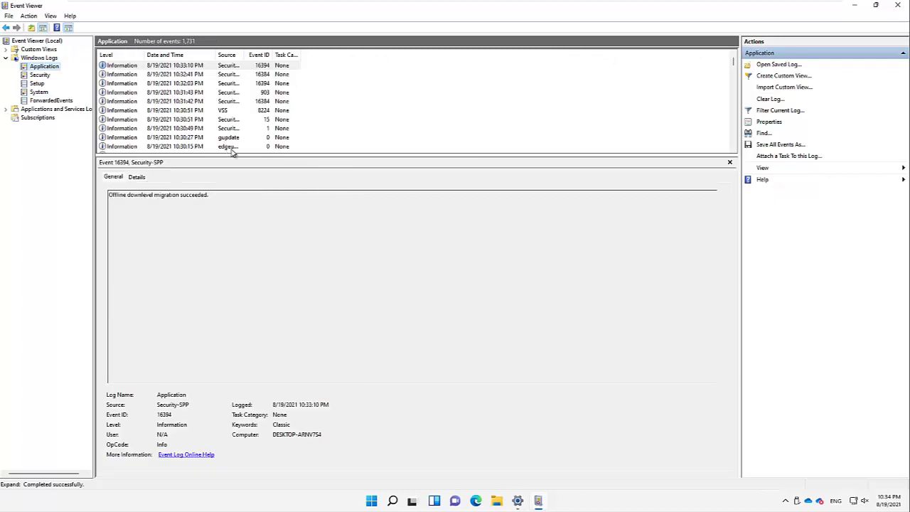
{"action": "left_click_drag", "start_coordinate": [236, 158], "coordinate": [238, 326]}
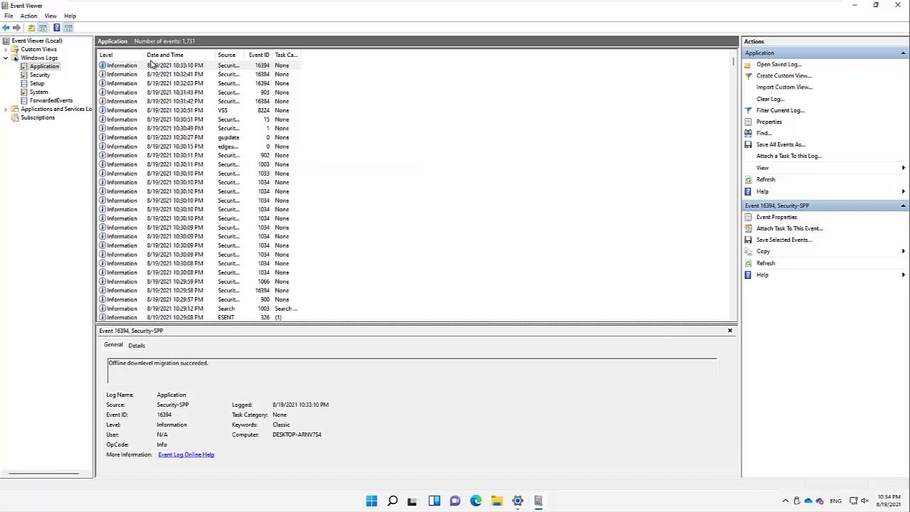
{"action": "left_click_drag", "start_coordinate": [145, 55], "coordinate": [234, 54]}
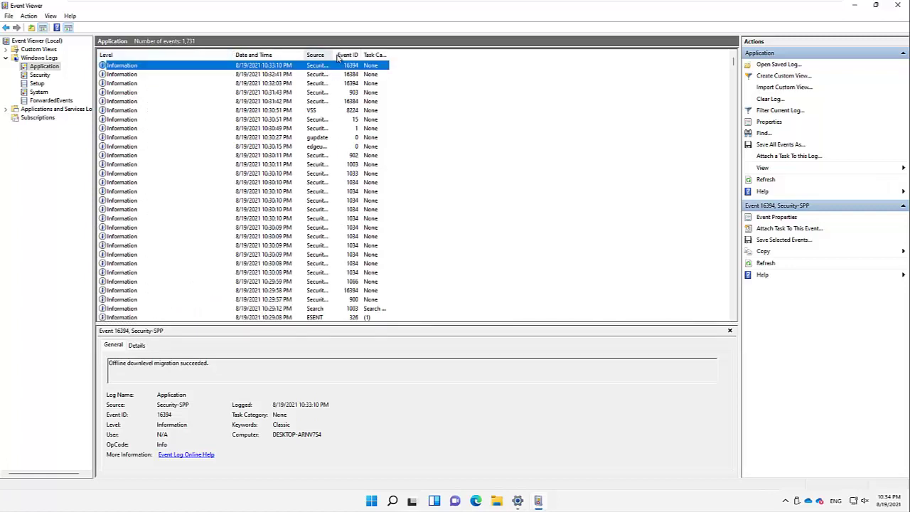
Step: Sort the Application events by date and time oldest first, view the earliest entries, and restore the newest-first order
{"action": "left_click", "coordinate": [339, 54]}
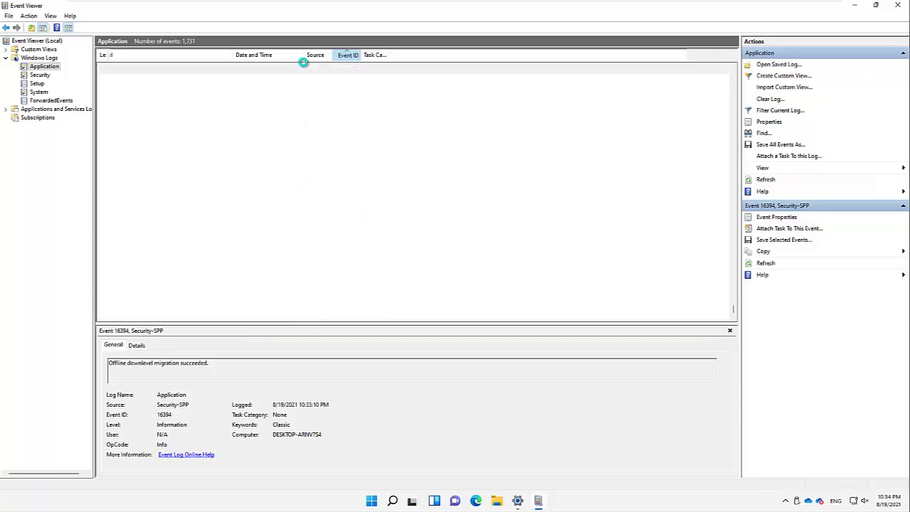
{"action": "left_click", "coordinate": [267, 55]}
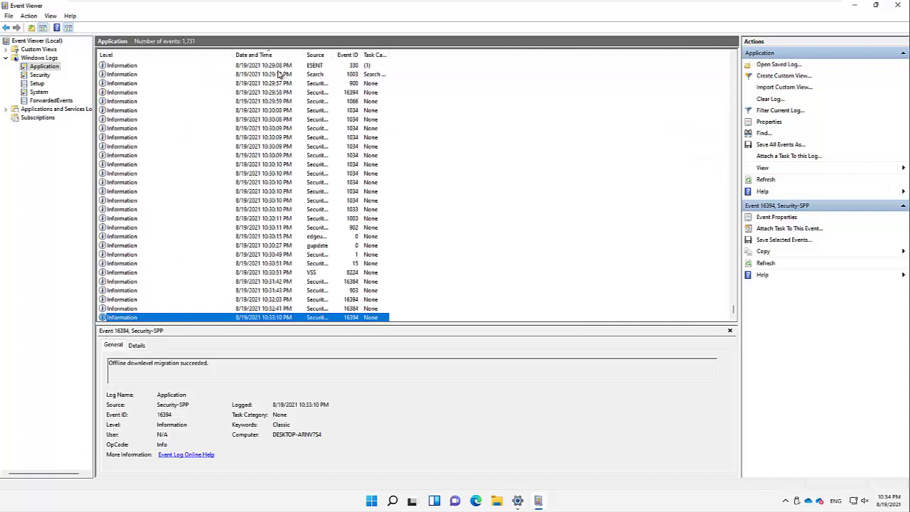
{"action": "scroll", "coordinate": [292, 78], "scroll_direction": "up", "scroll_amount": 6}
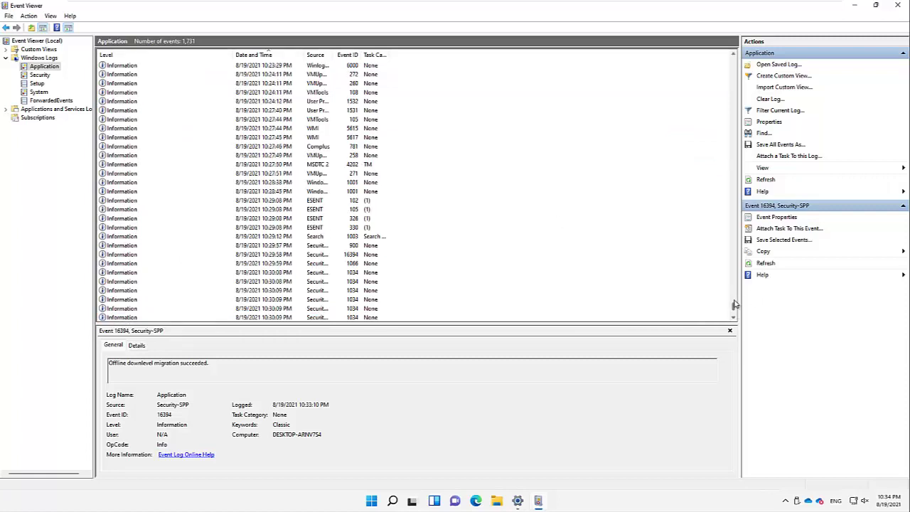
{"action": "key", "text": "ctrl+Home"}
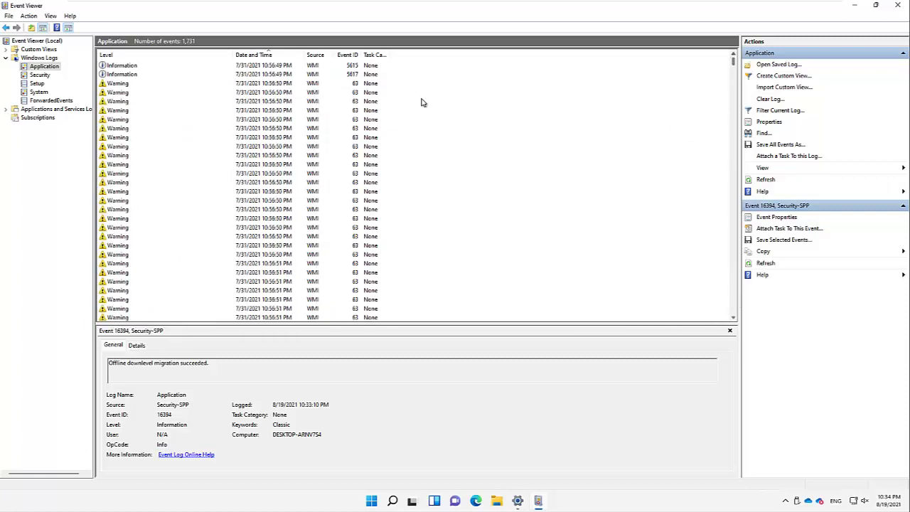
{"action": "left_click", "coordinate": [255, 55]}
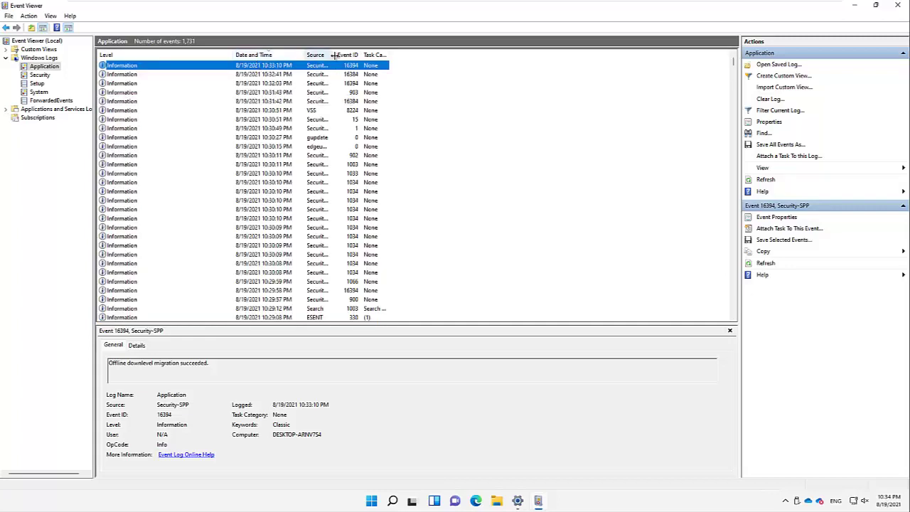
Step: Widen the Source column and read the details of edgeupdate, SecurityCenter, VMUpgradeHelper and Windows Error Reporting events in the Application log
{"action": "left_click_drag", "start_coordinate": [336, 54], "coordinate": [432, 60]}
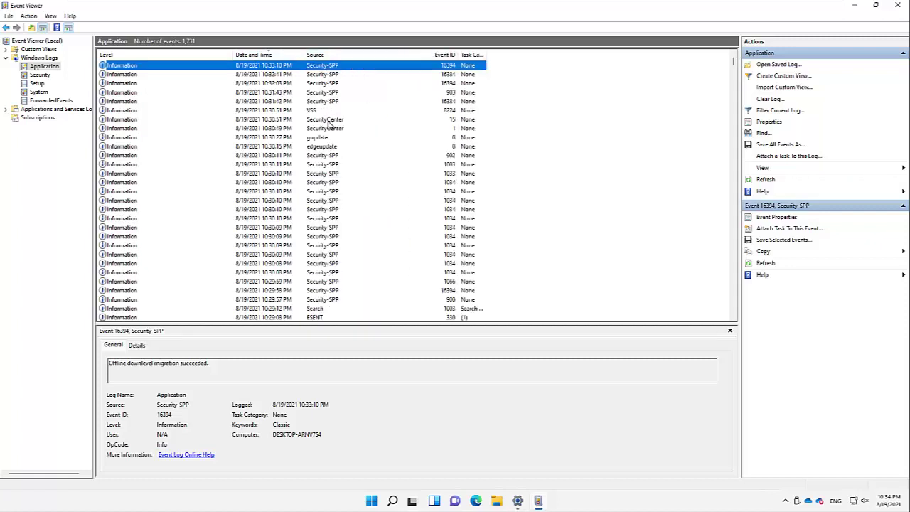
{"action": "left_click", "coordinate": [325, 146]}
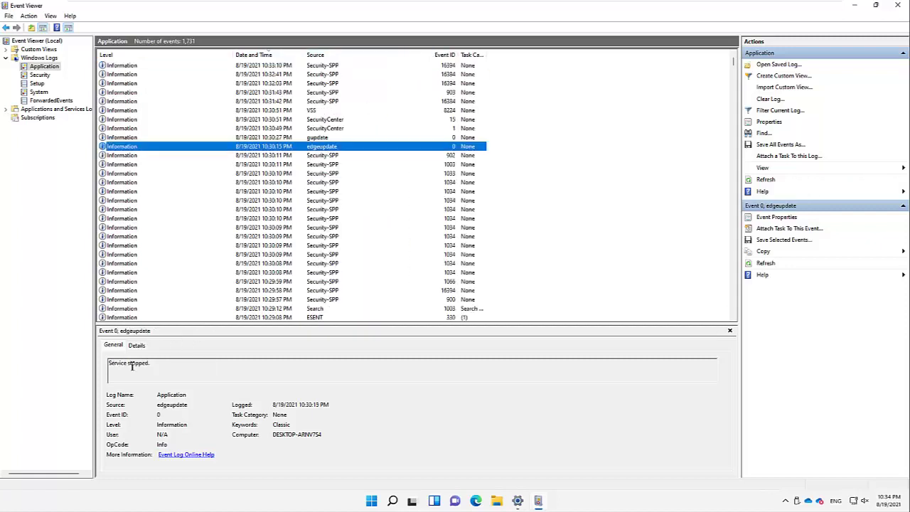
{"action": "left_click_drag", "start_coordinate": [143, 365], "coordinate": [137, 365]}
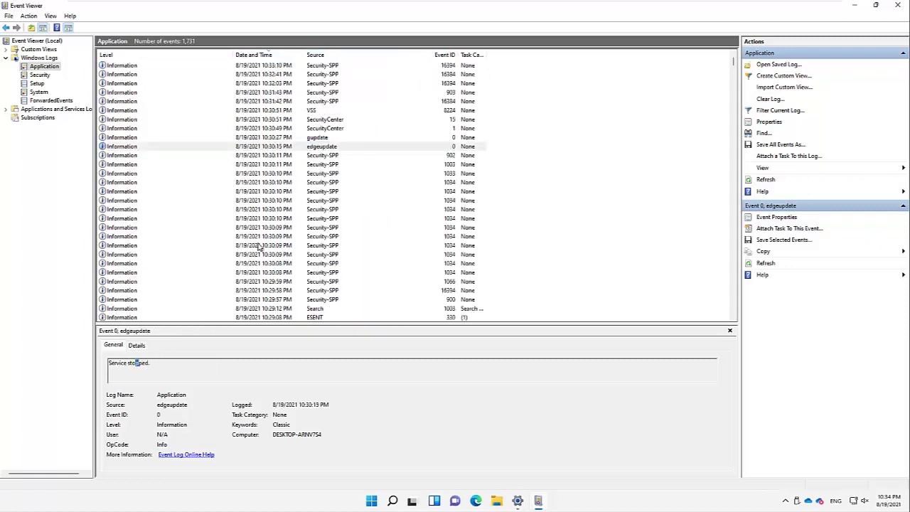
{"action": "left_click", "coordinate": [322, 120]}
{"action": "scroll", "coordinate": [313, 227], "scroll_direction": "down", "scroll_amount": 7}
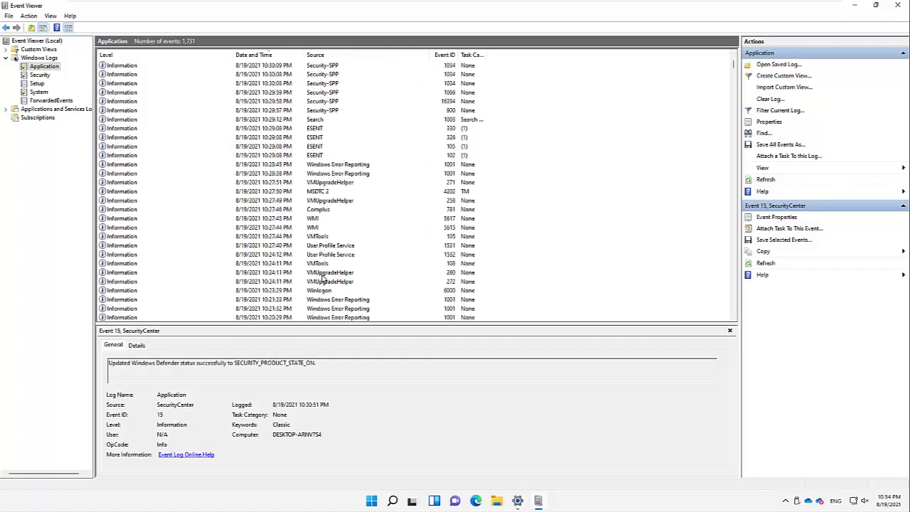
{"action": "left_click", "coordinate": [329, 273]}
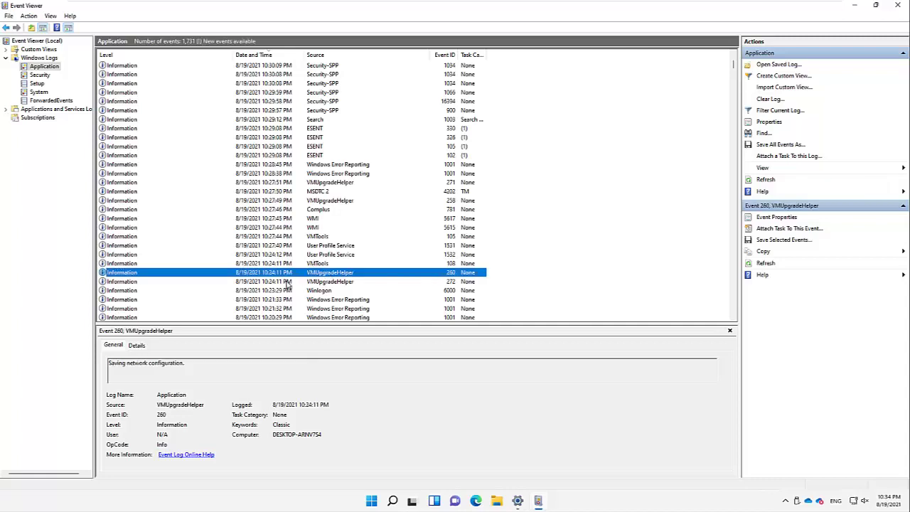
{"action": "left_click", "coordinate": [330, 166]}
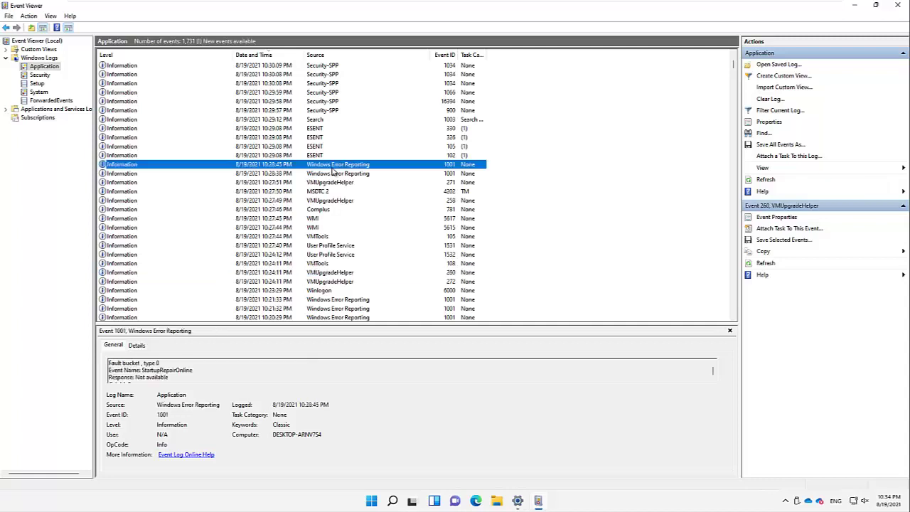
{"action": "scroll", "coordinate": [220, 183], "scroll_direction": "down", "scroll_amount": 10}
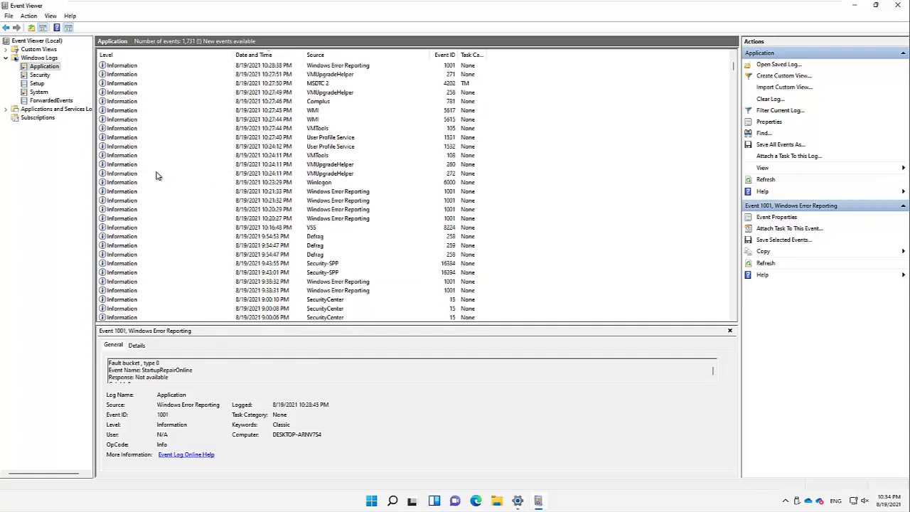
{"action": "scroll", "coordinate": [128, 170], "scroll_direction": "down", "scroll_amount": 10}
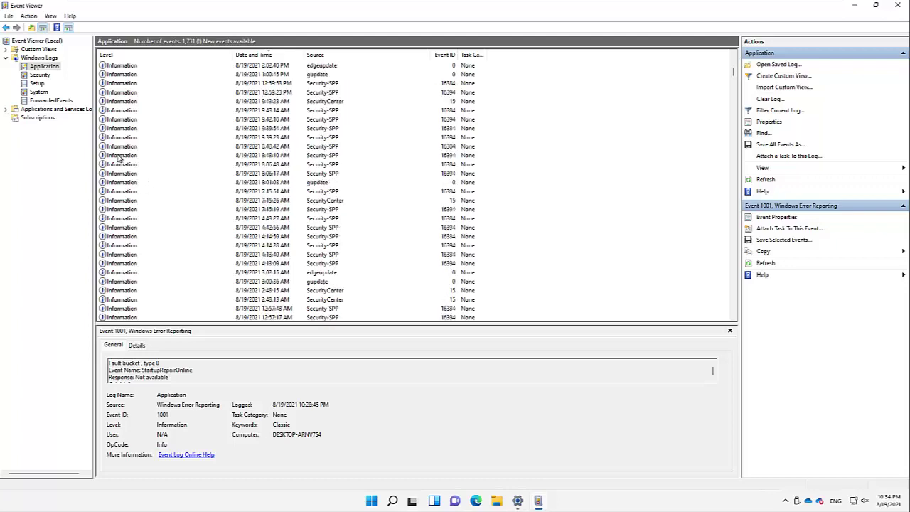
Step: Open the Security log, select some of its newest events, and enlarge the event details pane
{"action": "left_click", "coordinate": [47, 75]}
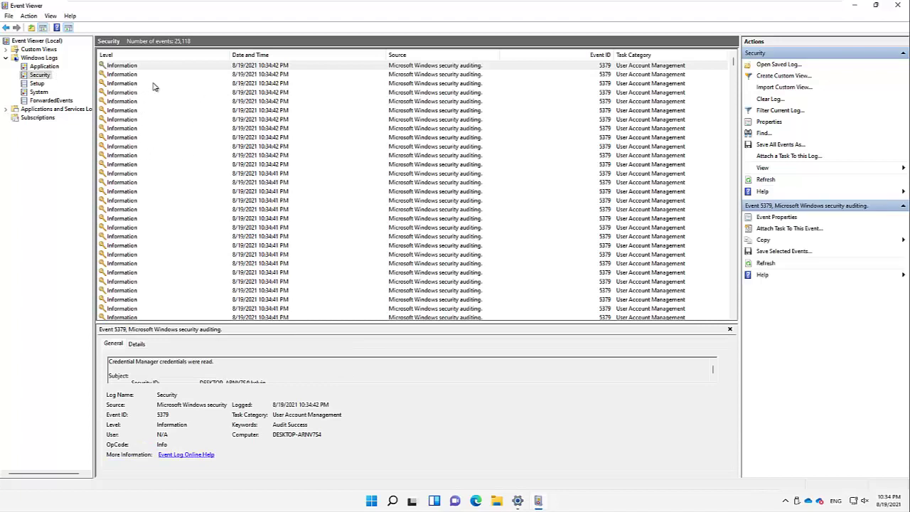
{"action": "left_click", "coordinate": [277, 75]}
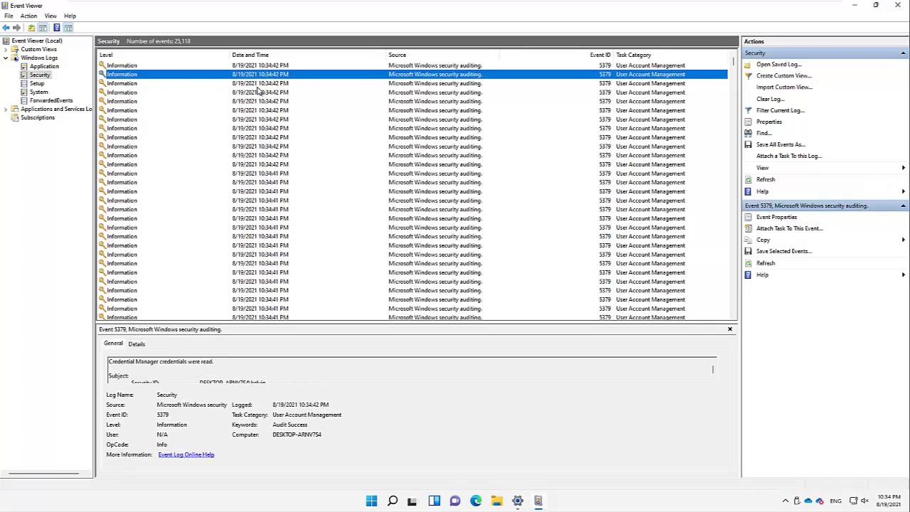
{"action": "left_click", "coordinate": [259, 86]}
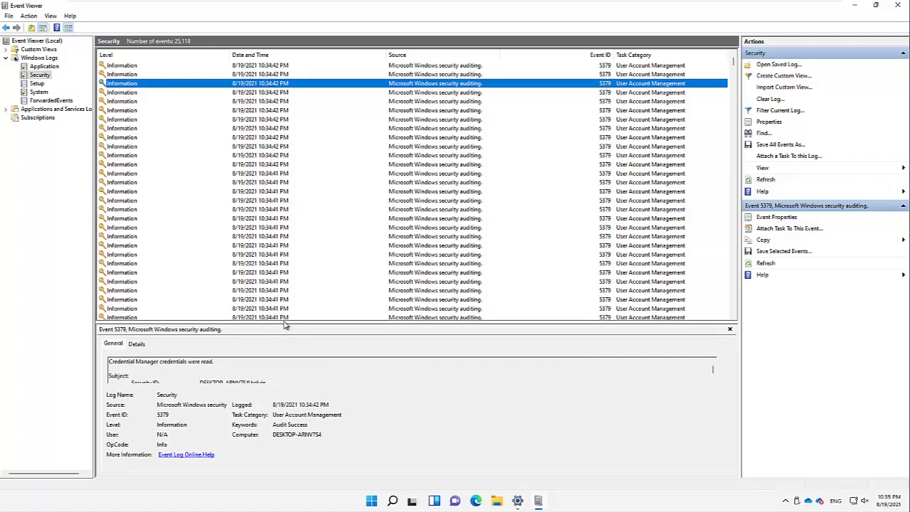
{"action": "left_click_drag", "start_coordinate": [285, 323], "coordinate": [284, 282]}
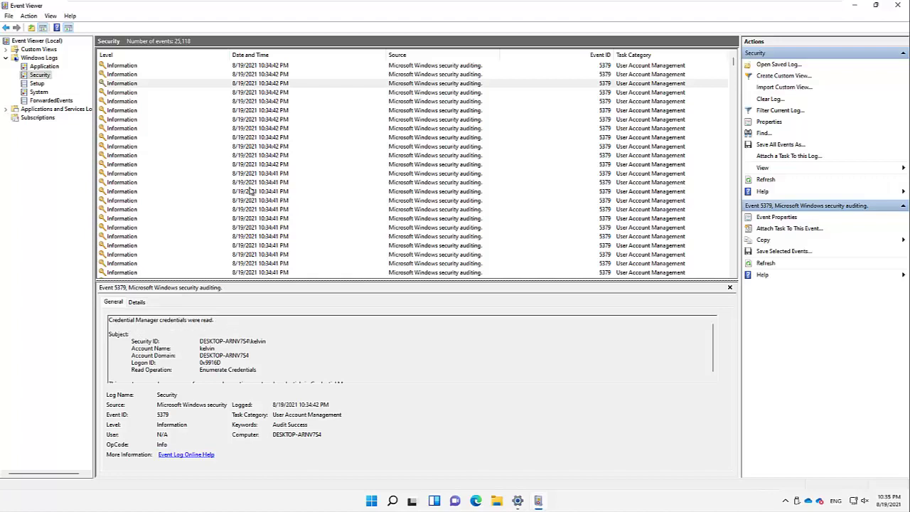
Step: Step through several more Microsoft Windows security auditing events in the Security log and examine their general details
{"action": "left_click", "coordinate": [399, 193]}
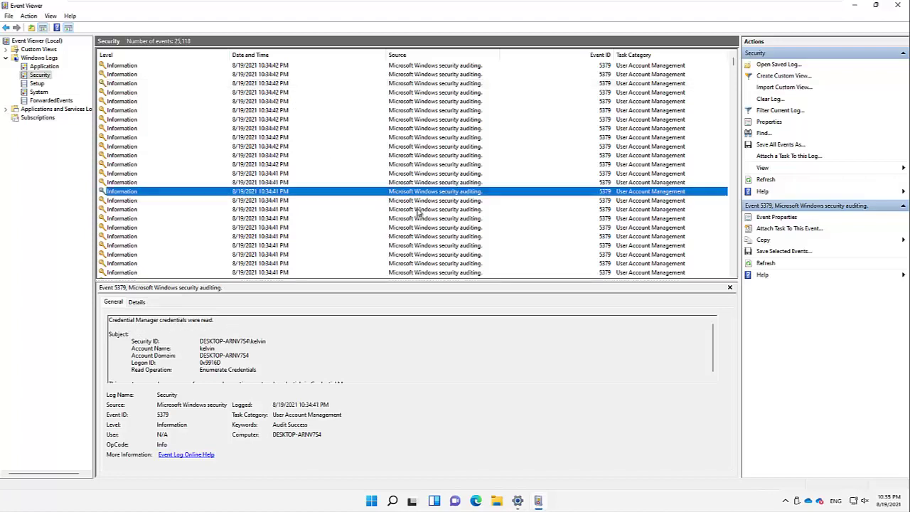
{"action": "left_click", "coordinate": [416, 210]}
{"action": "key", "text": "Down"}
{"action": "key", "text": "Down"}
{"action": "key", "text": "Down"}
{"action": "key", "text": "Down"}
{"action": "key", "text": "Down"}
{"action": "key", "text": "Down"}
{"action": "key", "text": "Down"}
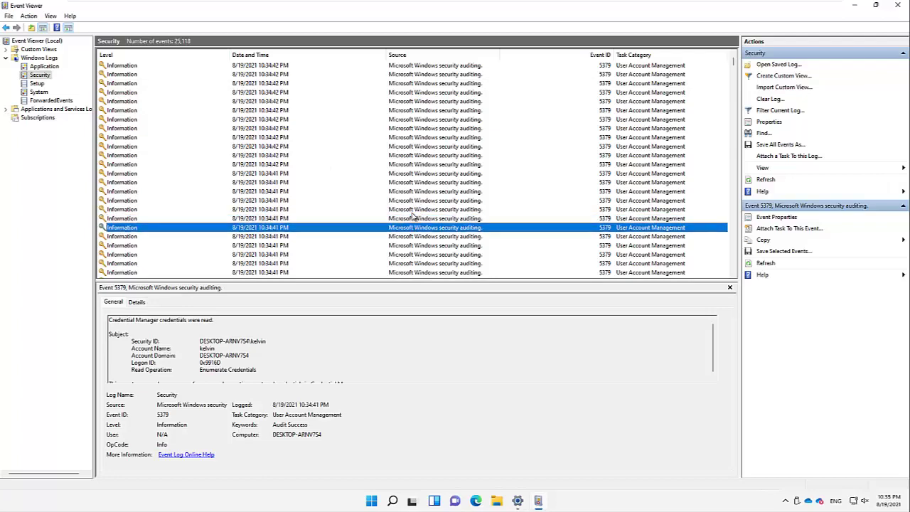
Step: Continue down through the older User Account Management events in the Security log, examining the event list and general details
{"action": "key", "text": "Down"}
{"action": "key", "text": "Down"}
{"action": "key", "text": "Down"}
{"action": "key", "text": "Down"}
{"action": "key", "text": "Down"}
{"action": "key", "text": "Down"}
{"action": "key", "text": "Down"}
{"action": "key", "text": "Down"}
{"action": "key", "text": "Down"}
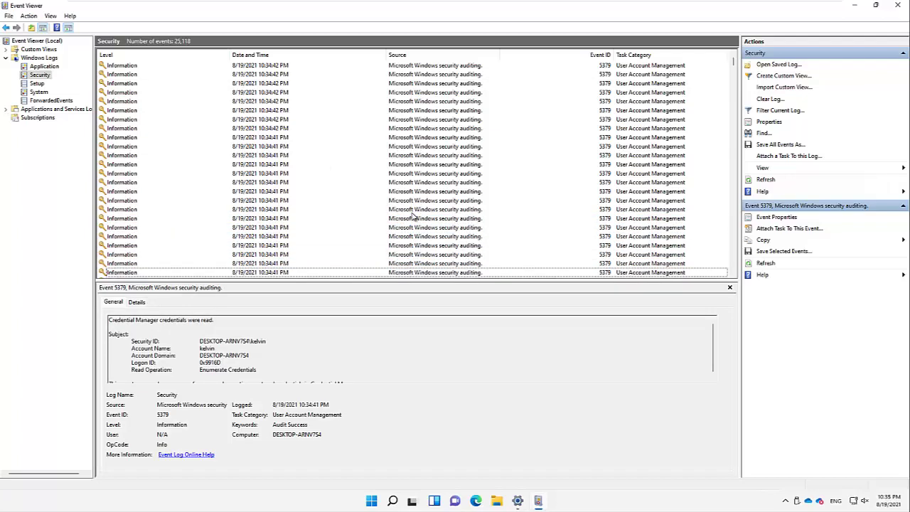
{"action": "key", "text": "Down"}
{"action": "key", "text": "Down"}
{"action": "key", "text": "Down"}
{"action": "key", "text": "Down"}
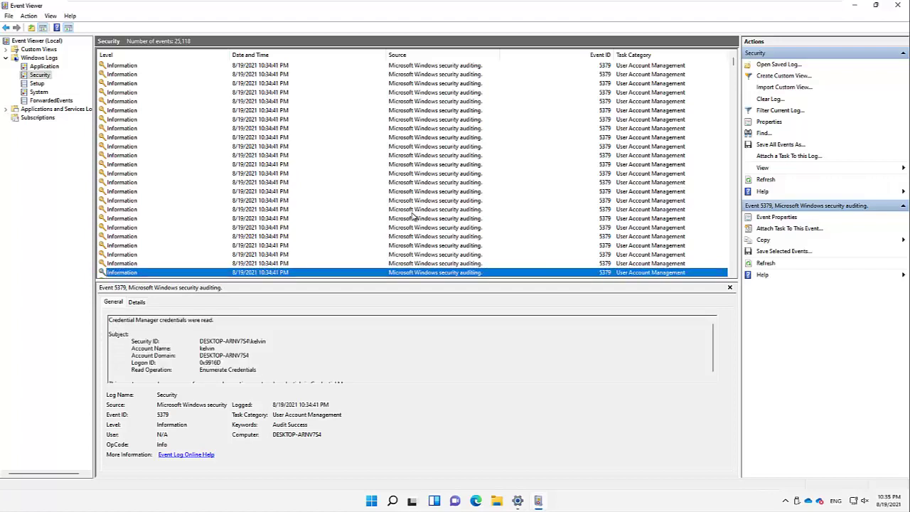
Step: View the Setup log, then open the System log and read the details of its DistributedCOM error and warning events
{"action": "left_click", "coordinate": [32, 85]}
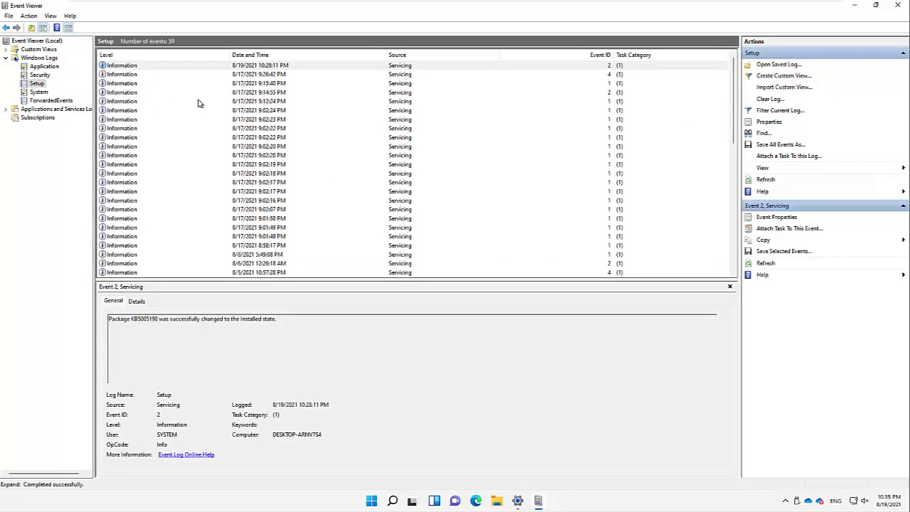
{"action": "left_click", "coordinate": [39, 92]}
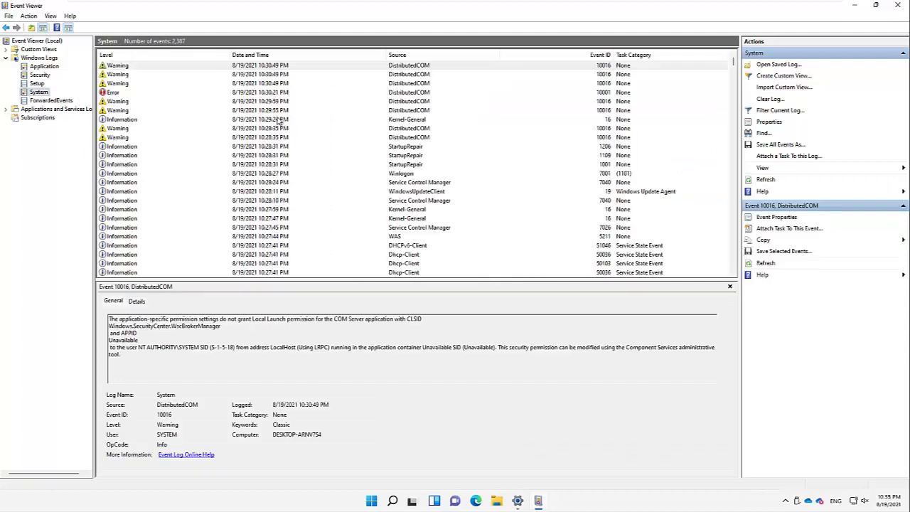
{"action": "left_click", "coordinate": [114, 93]}
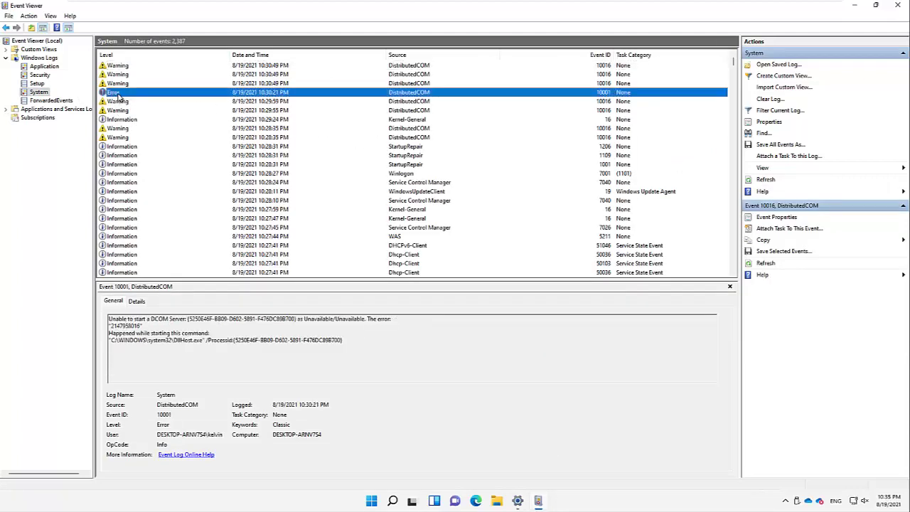
{"action": "left_click", "coordinate": [124, 137]}
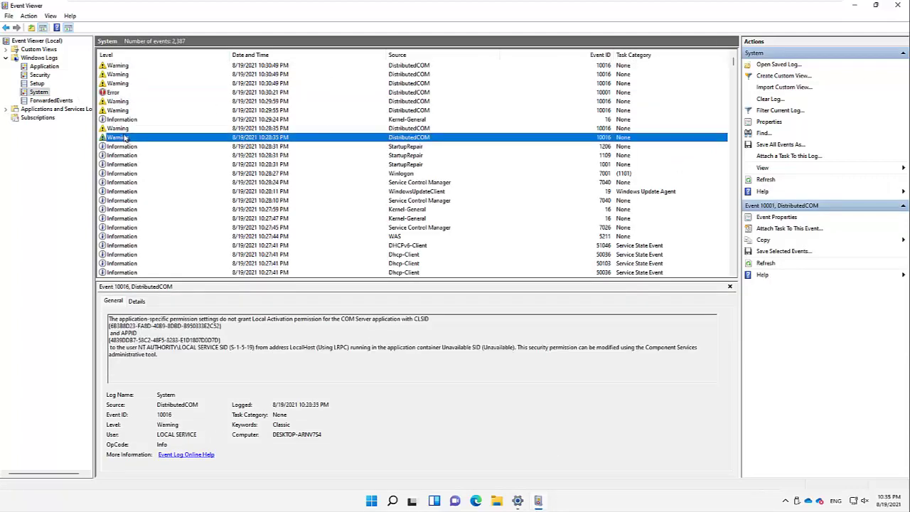
{"action": "left_click", "coordinate": [111, 93]}
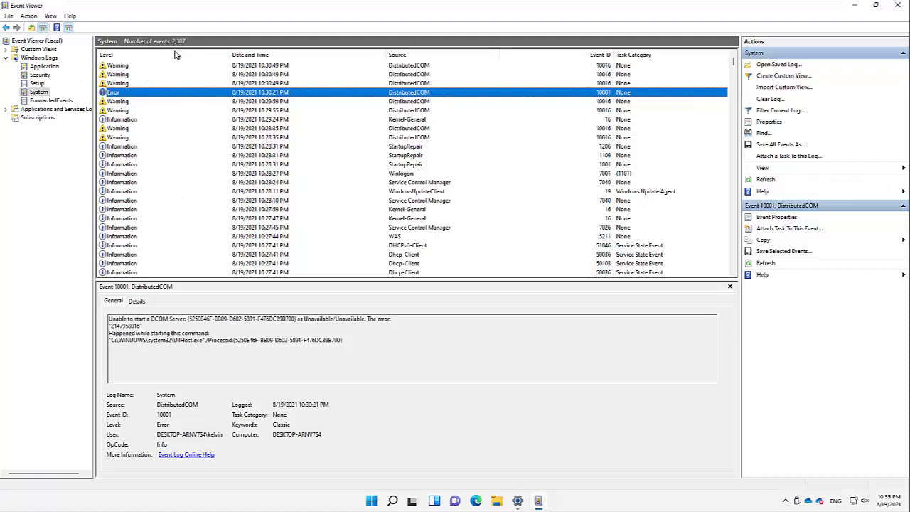
Step: Open the System log's filter settings and inspect the available logged time ranges, including the custom range, keeping Any time
{"action": "right_click", "coordinate": [40, 95]}
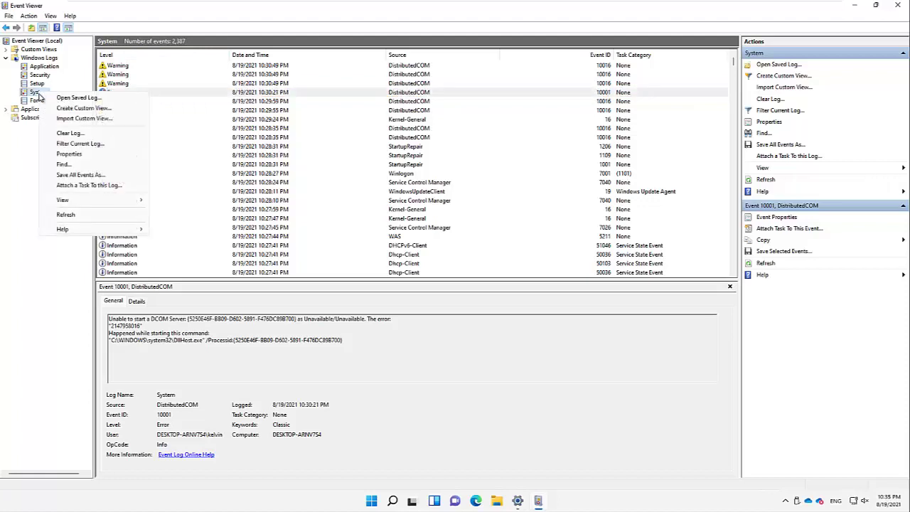
{"action": "left_click", "coordinate": [74, 144]}
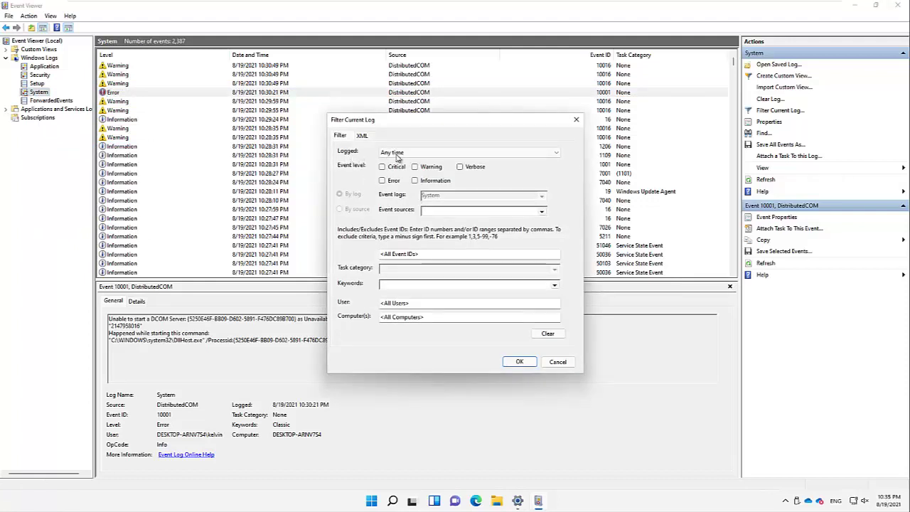
{"action": "left_click", "coordinate": [403, 153]}
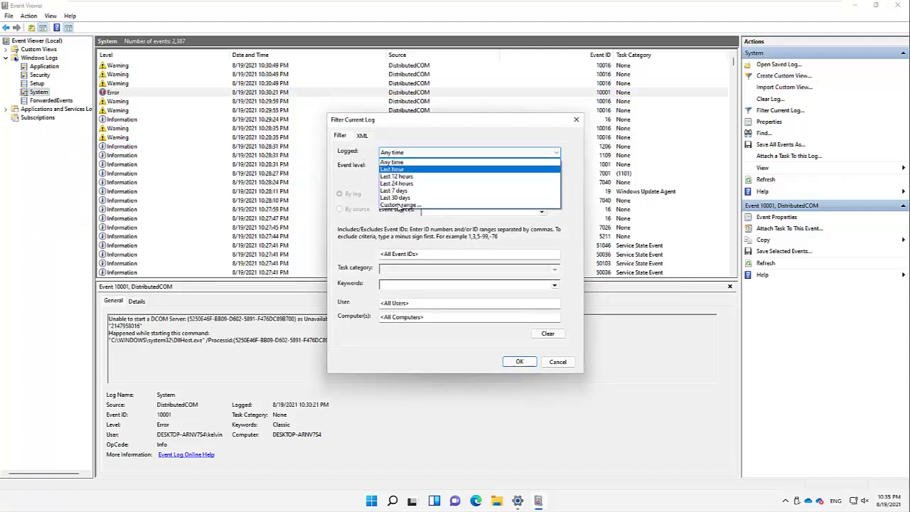
{"action": "left_click", "coordinate": [403, 205]}
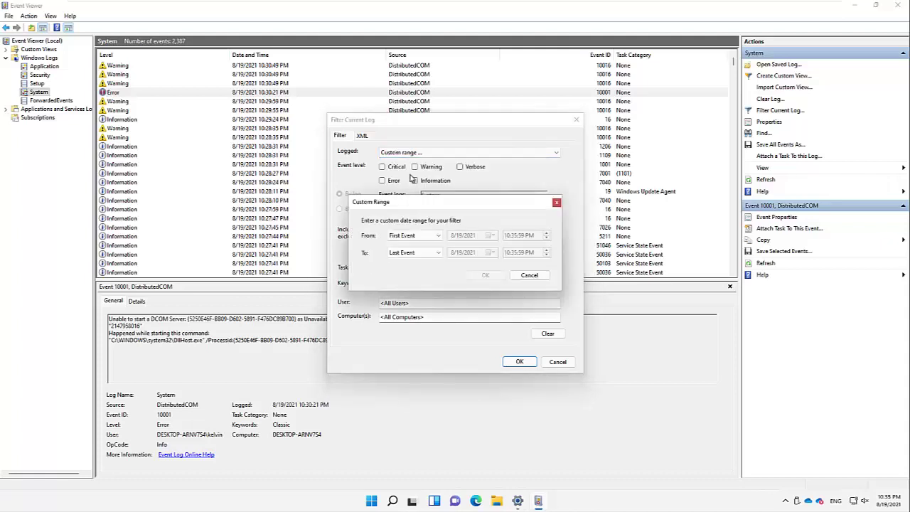
{"action": "left_click", "coordinate": [554, 204]}
{"action": "left_click", "coordinate": [402, 154]}
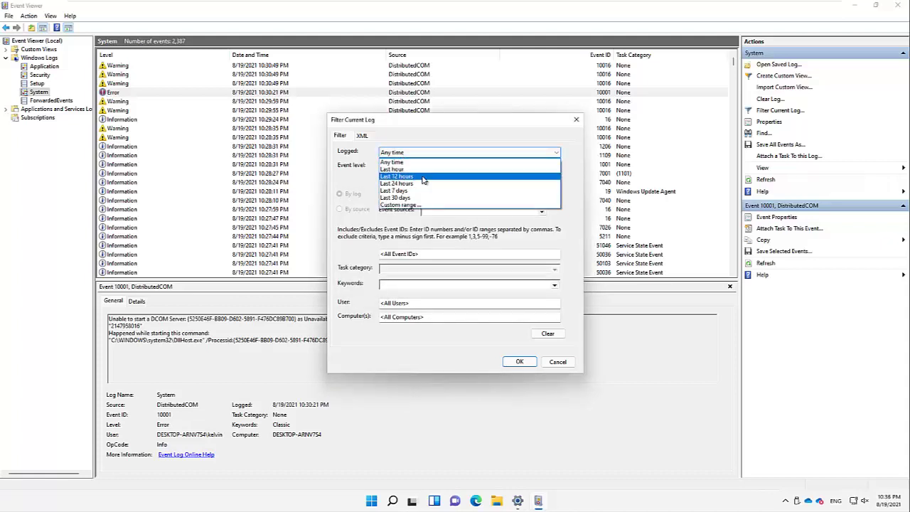
{"action": "left_click", "coordinate": [360, 168]}
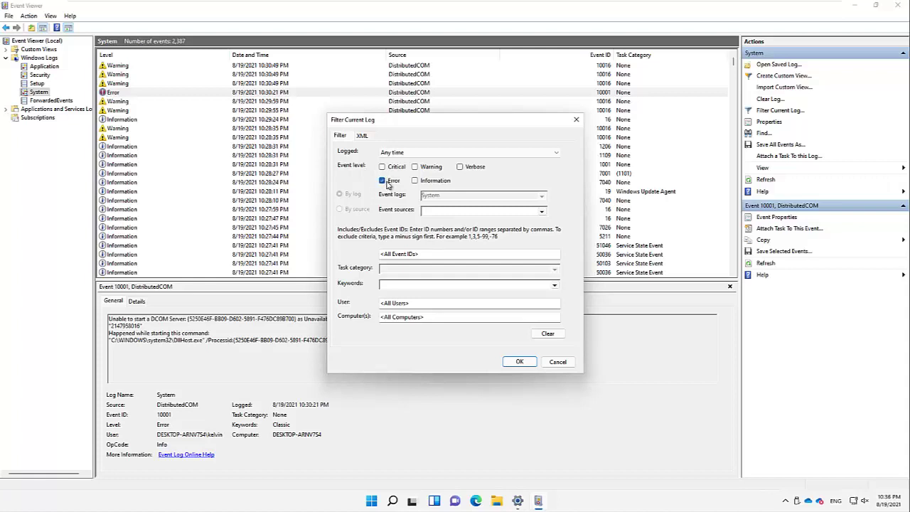
Step: Apply a filter to the System log that includes only Critical and Error events
{"action": "left_click", "coordinate": [384, 170]}
{"action": "left_click", "coordinate": [520, 361]}
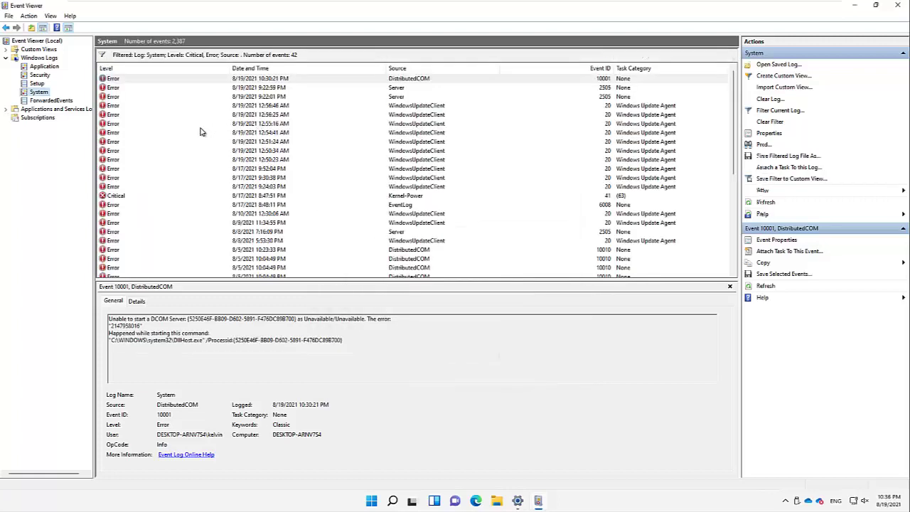
Step: Examine the filtered System events, reading the details of the critical Kernel-Power event and the EventLog and WindowsUpdateClient errors
{"action": "scroll", "coordinate": [149, 145], "scroll_direction": "down", "scroll_amount": 3}
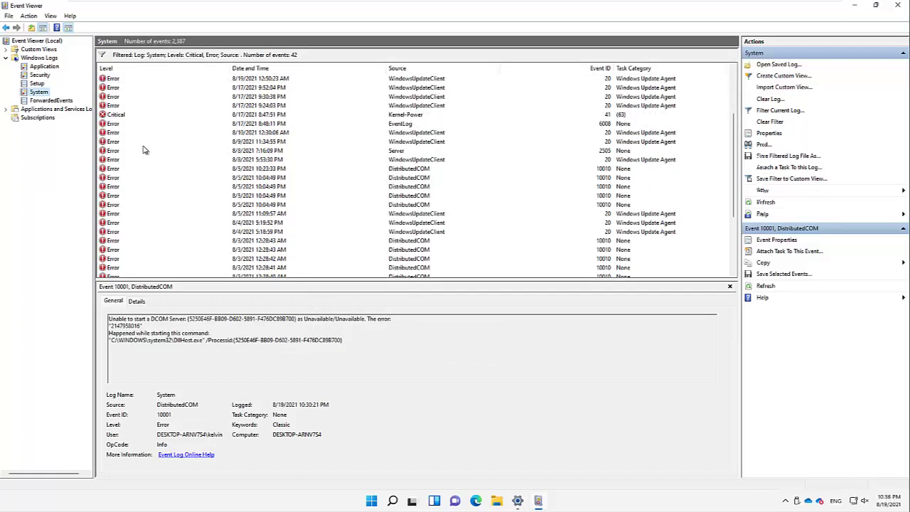
{"action": "left_click", "coordinate": [118, 116]}
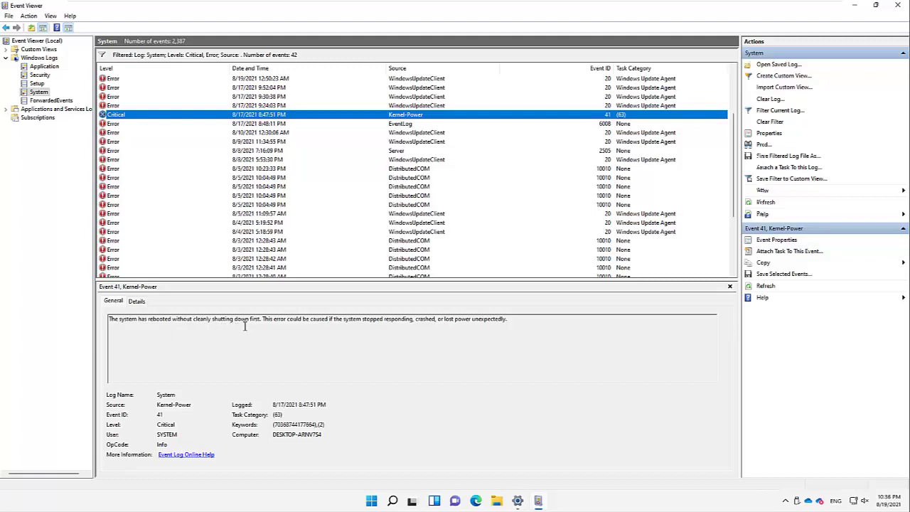
{"action": "left_click", "coordinate": [403, 125]}
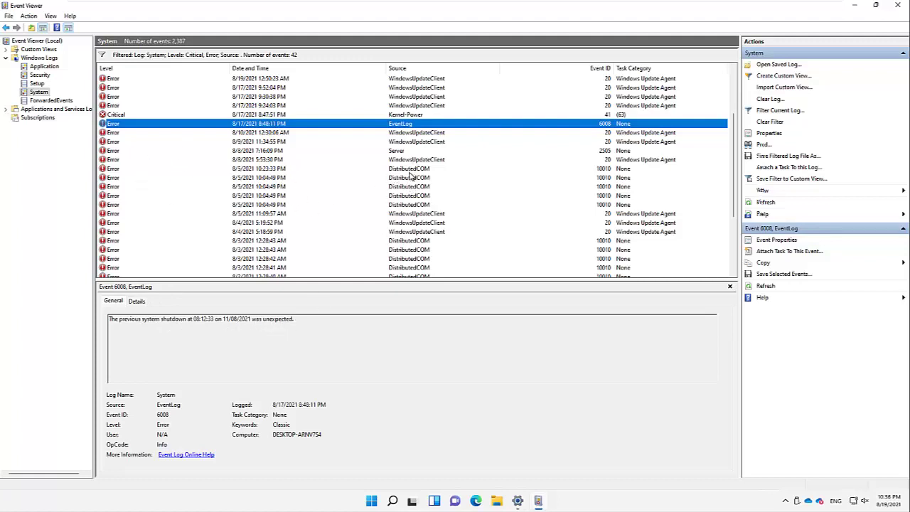
{"action": "left_click", "coordinate": [417, 143]}
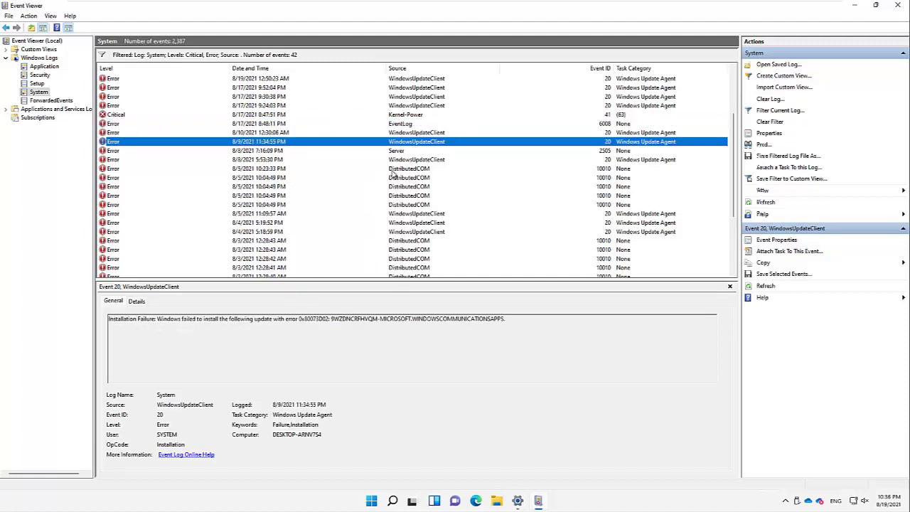
{"action": "scroll", "coordinate": [393, 178], "scroll_direction": "down", "scroll_amount": 4}
{"action": "left_click", "coordinate": [413, 207]}
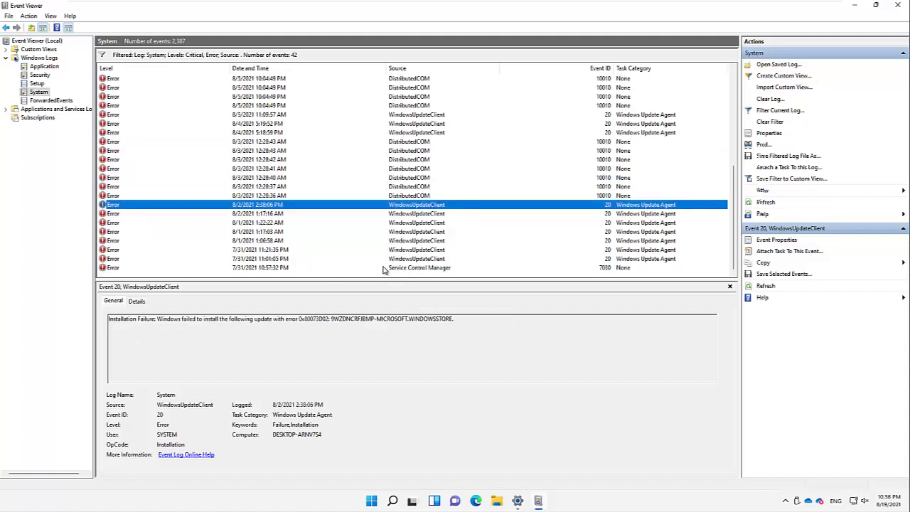
Step: Clear the System log's filter and filter the Application log to Error events only
{"action": "right_click", "coordinate": [37, 93]}
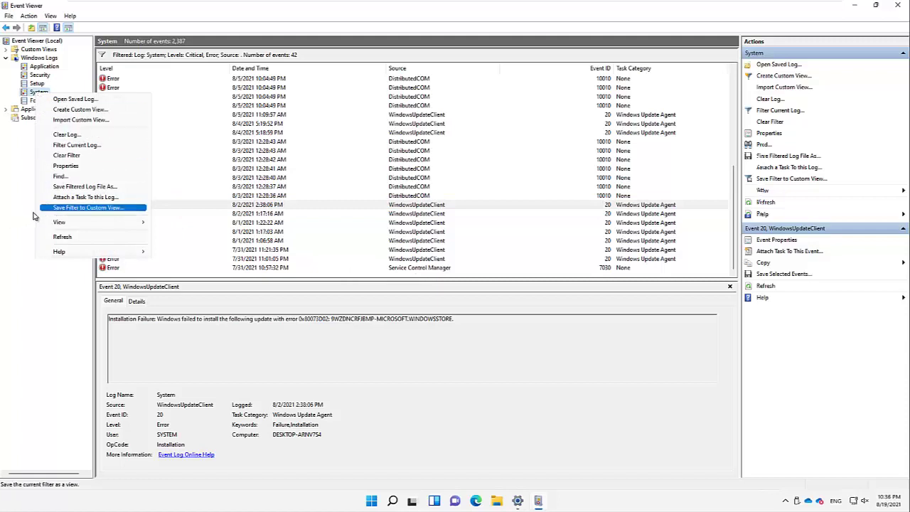
{"action": "left_click", "coordinate": [64, 155]}
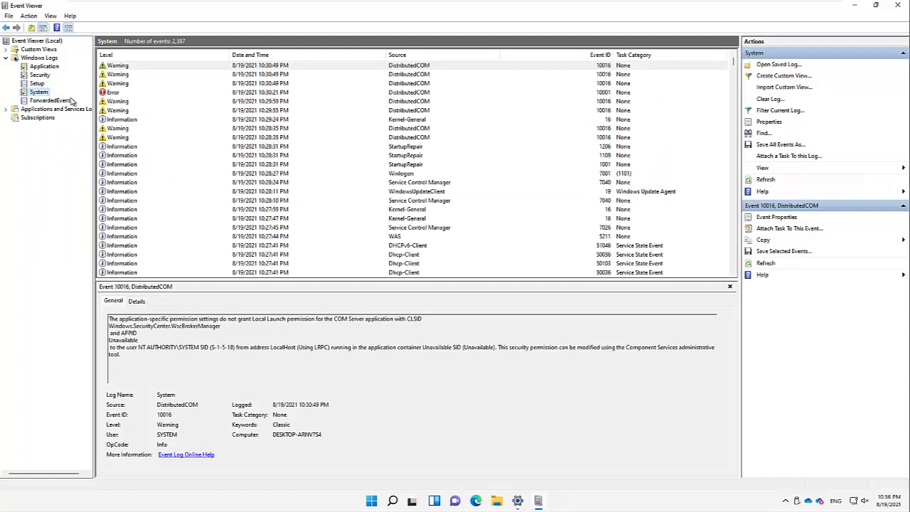
{"action": "right_click", "coordinate": [43, 69]}
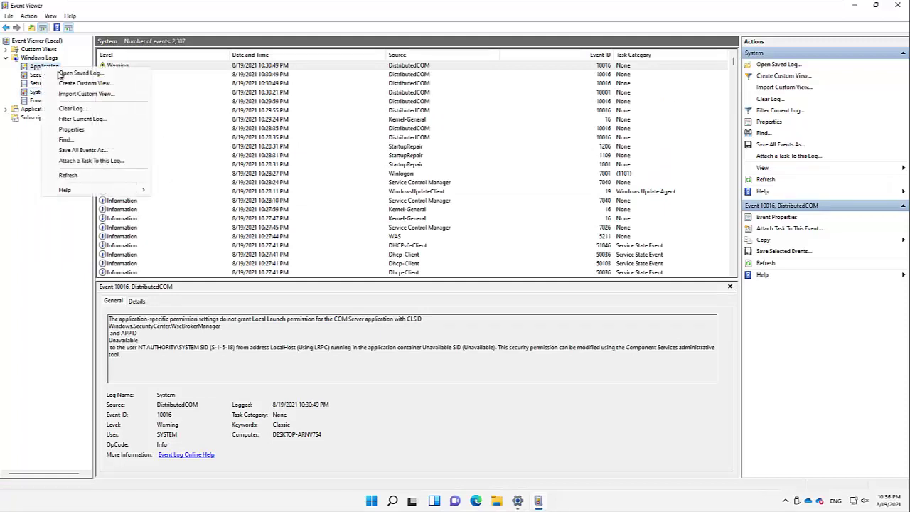
{"action": "left_click", "coordinate": [78, 119]}
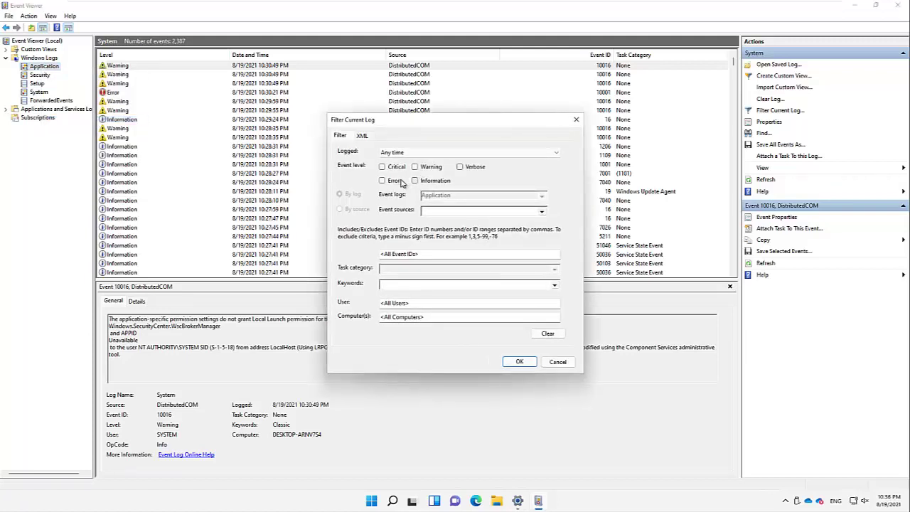
{"action": "left_click", "coordinate": [395, 181]}
{"action": "left_click", "coordinate": [520, 362]}
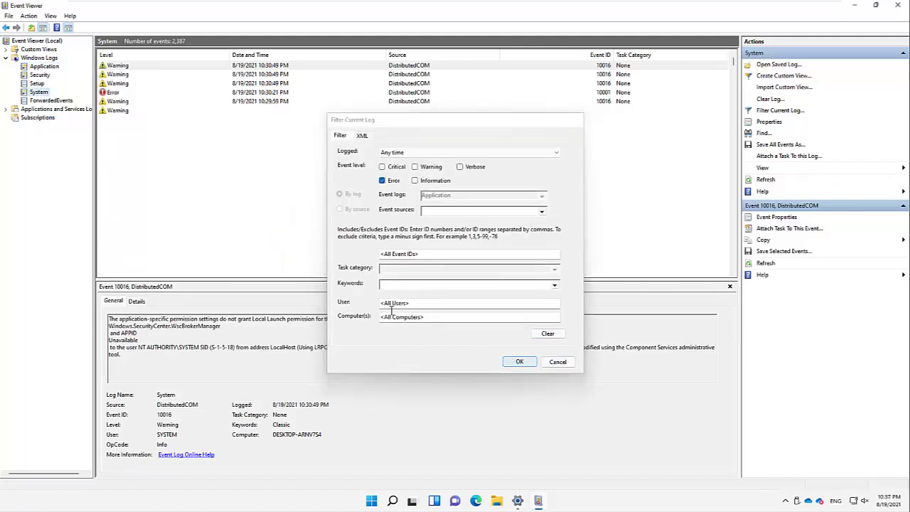
{"action": "left_click", "coordinate": [117, 93]}
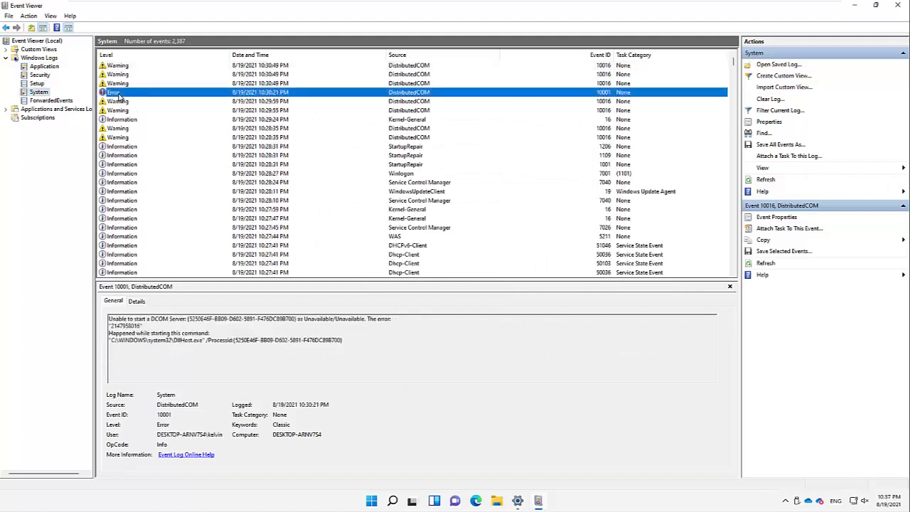
{"action": "right_click", "coordinate": [48, 67]}
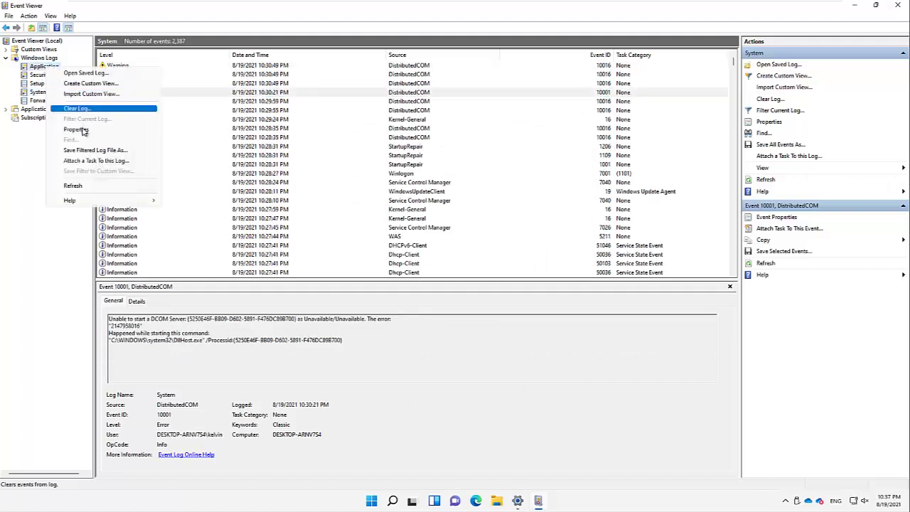
{"action": "left_click", "coordinate": [82, 109]}
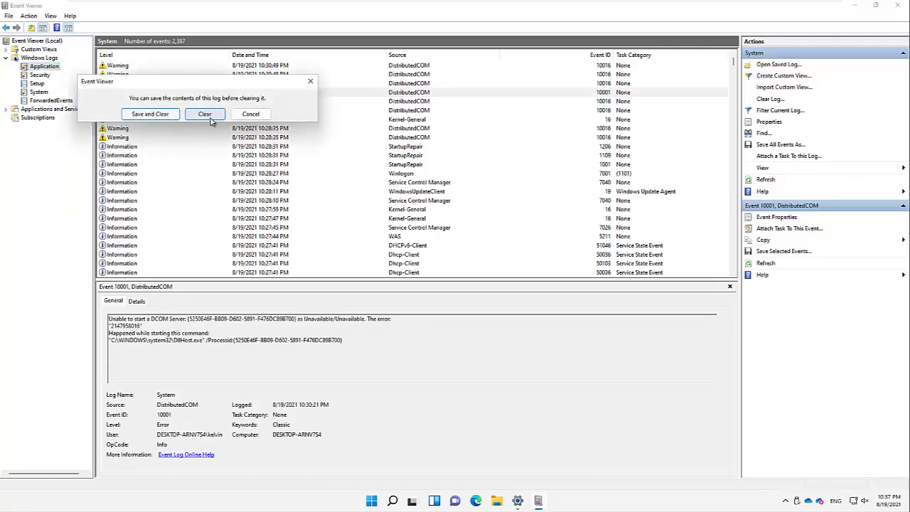
{"action": "left_click", "coordinate": [251, 114]}
{"action": "right_click", "coordinate": [43, 68]}
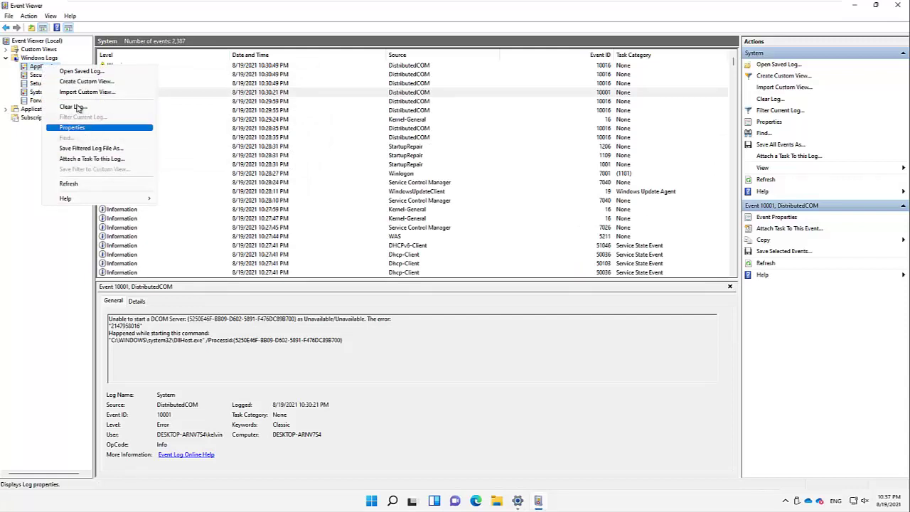
{"action": "left_click", "coordinate": [39, 94]}
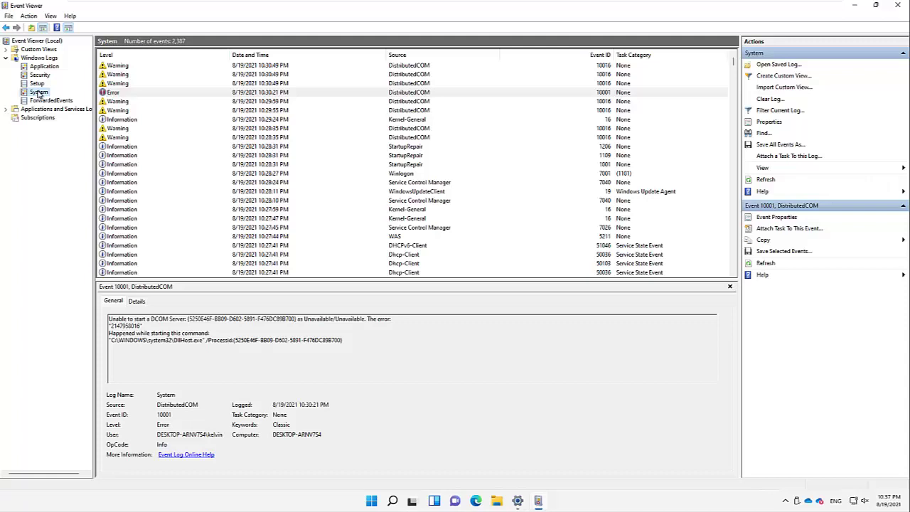
Step: Filter the System log to show only Error events
{"action": "right_click", "coordinate": [39, 95]}
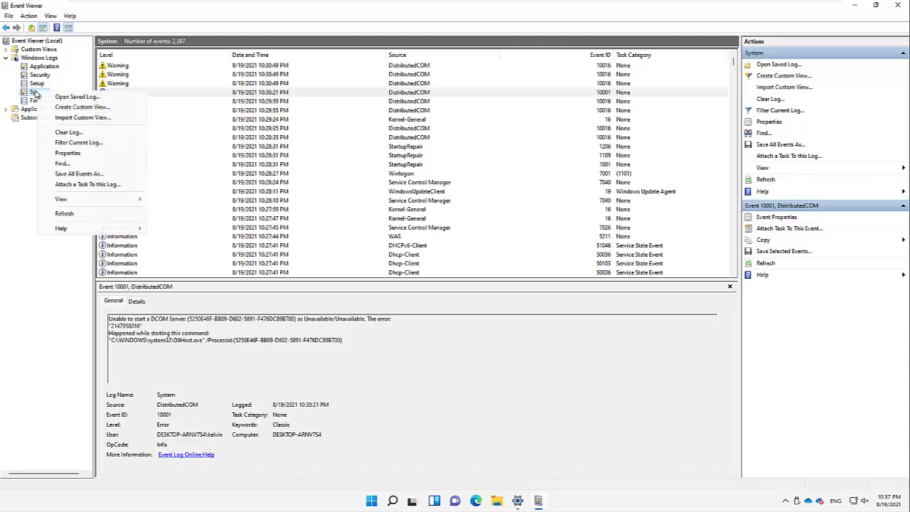
{"action": "left_click", "coordinate": [83, 143]}
{"action": "left_click", "coordinate": [390, 182]}
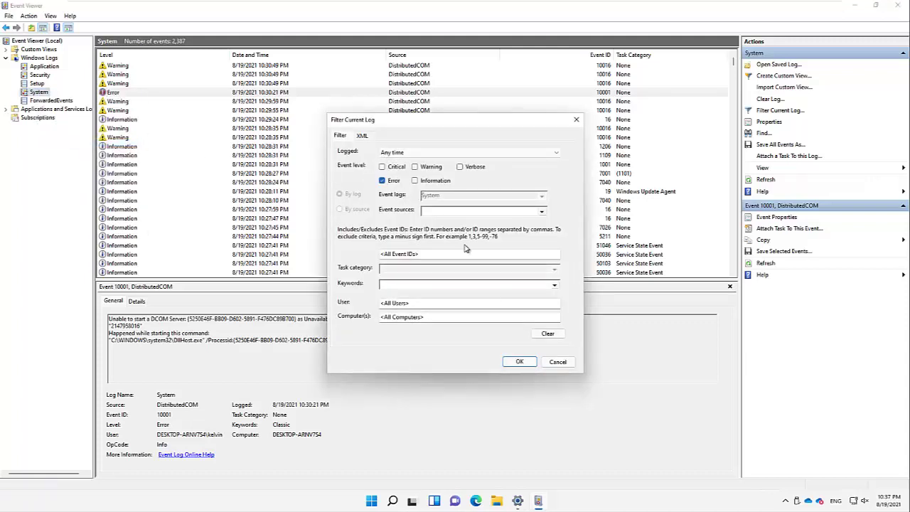
{"action": "left_click", "coordinate": [519, 364]}
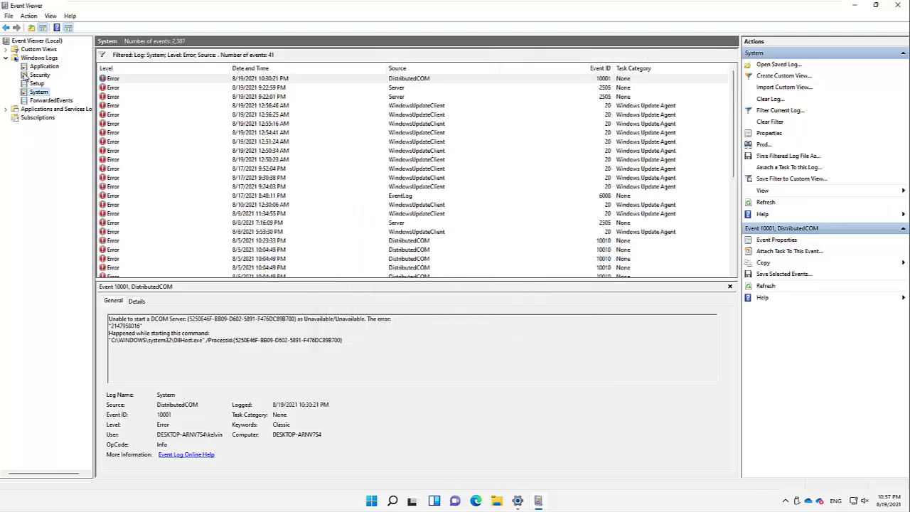
Step: Open the filtered Application log and read the details of its Application Error events, including the most recent one
{"action": "left_click", "coordinate": [44, 66]}
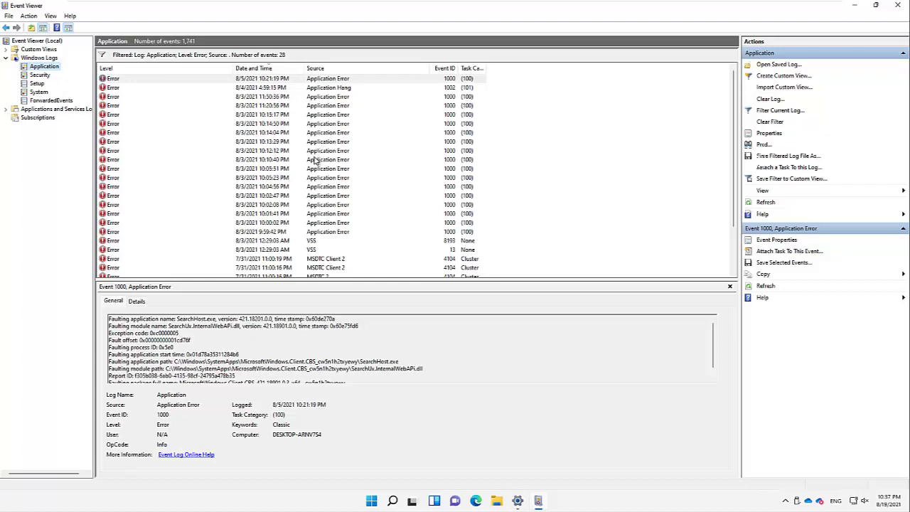
{"action": "scroll", "coordinate": [317, 162], "scroll_direction": "down", "scroll_amount": 2}
{"action": "scroll", "coordinate": [141, 175], "scroll_direction": "up", "scroll_amount": 2}
{"action": "left_click", "coordinate": [126, 132]}
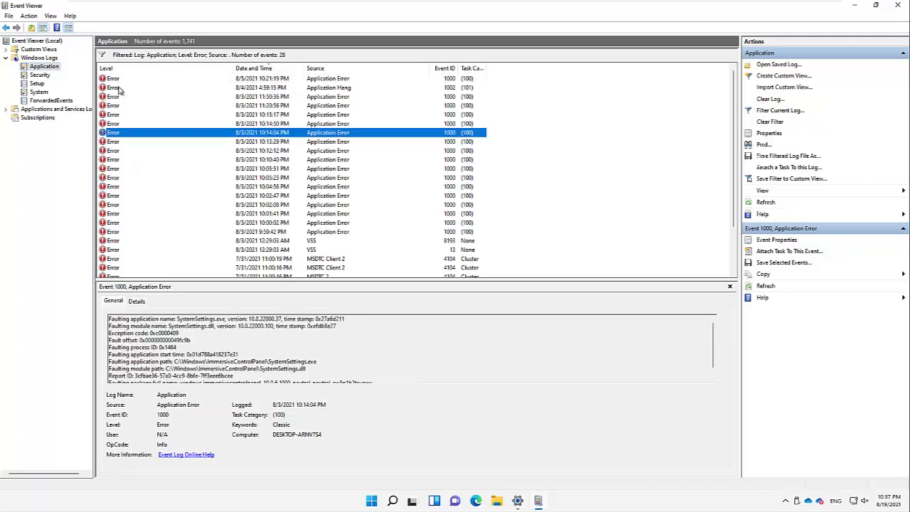
{"action": "left_click", "coordinate": [118, 79]}
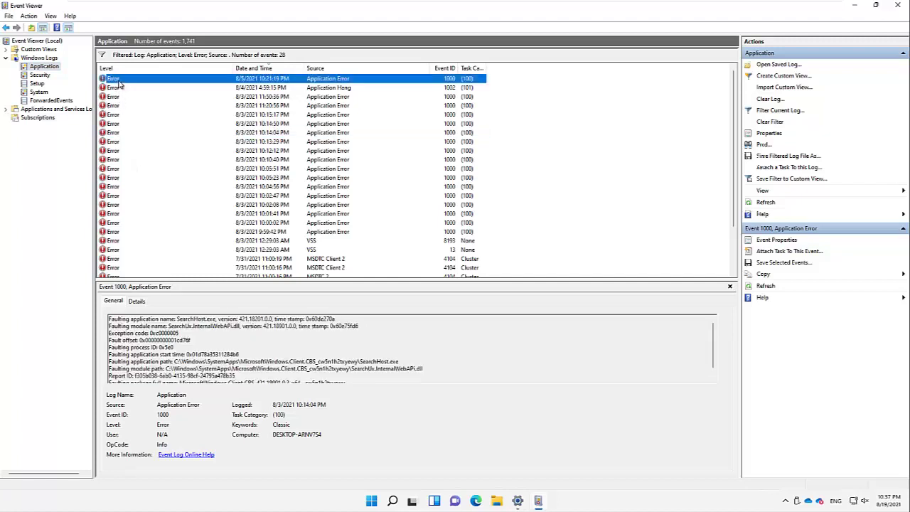
Step: Read the details of further Application log errors, including Application Hang, Application Error and MSDTC Client 2 events
{"action": "left_click", "coordinate": [326, 87]}
{"action": "left_click", "coordinate": [325, 114]}
{"action": "left_click", "coordinate": [334, 169]}
{"action": "scroll", "coordinate": [344, 212], "scroll_direction": "down", "scroll_amount": 2}
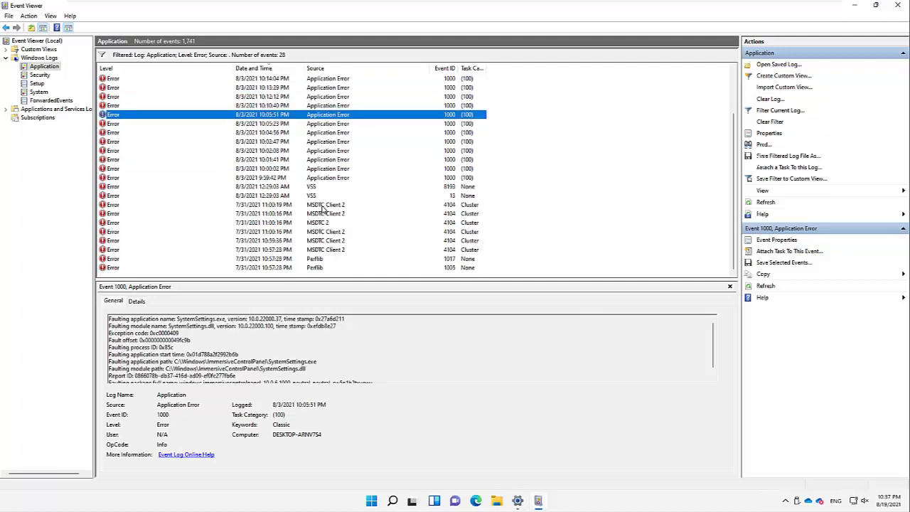
{"action": "left_click", "coordinate": [324, 205]}
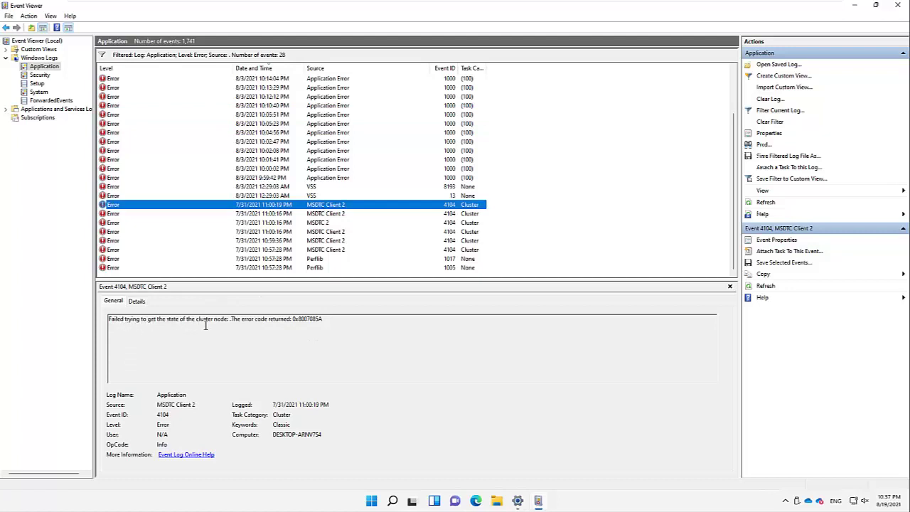
{"action": "left_click", "coordinate": [324, 241]}
{"action": "left_click", "coordinate": [293, 250]}
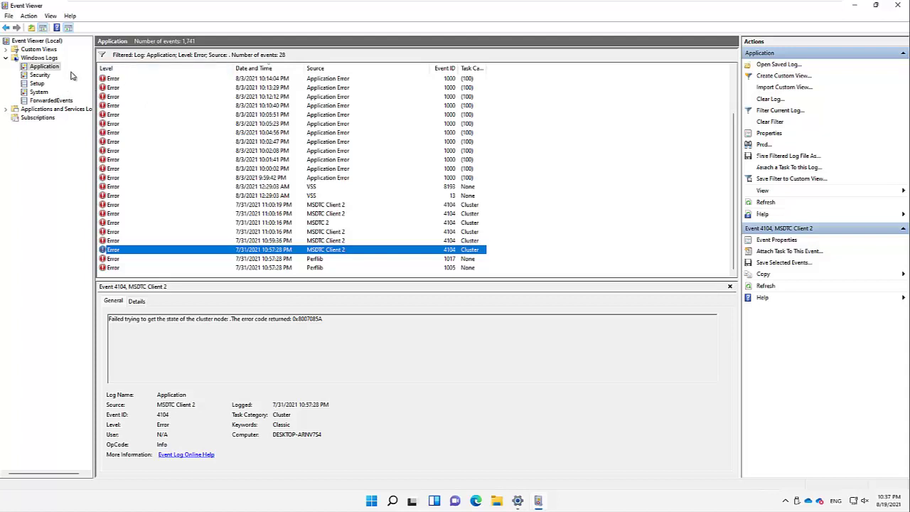
Step: Remove the Application log's filter and clear all of its events without saving them
{"action": "right_click", "coordinate": [39, 69]}
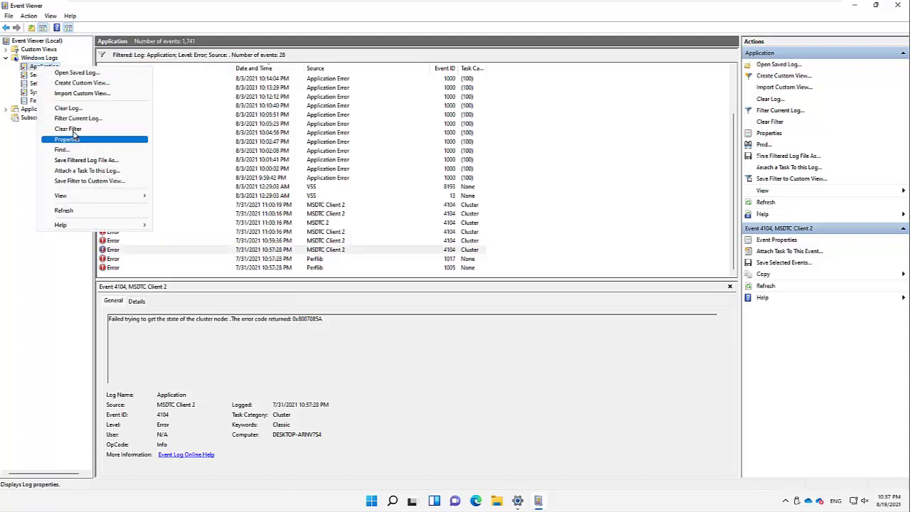
{"action": "left_click", "coordinate": [71, 129]}
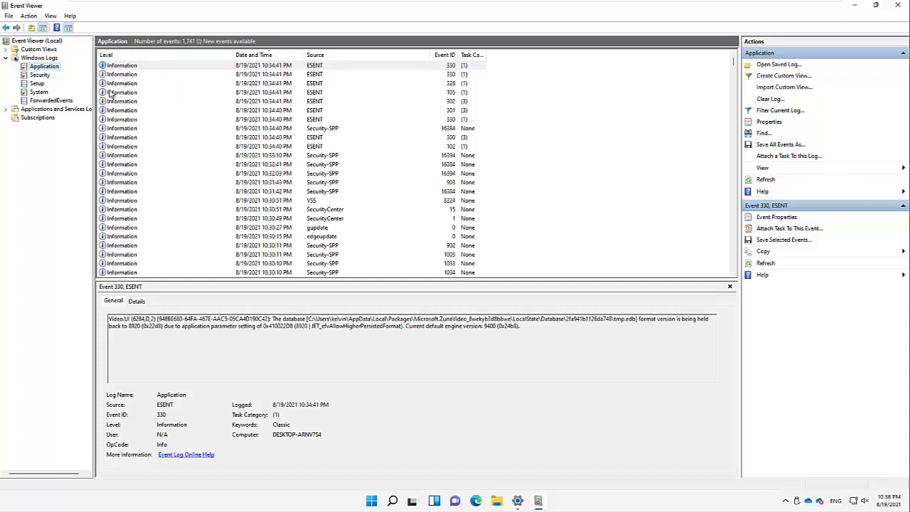
{"action": "right_click", "coordinate": [43, 67]}
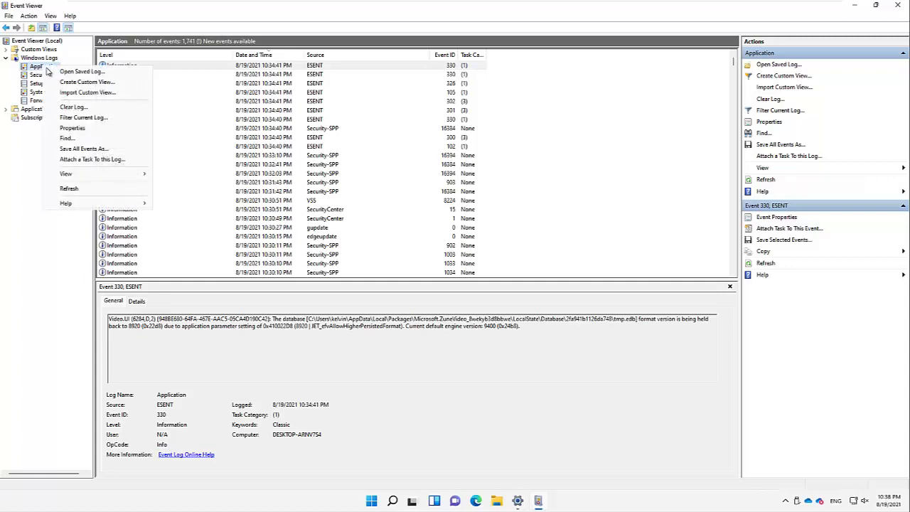
{"action": "left_click", "coordinate": [74, 106]}
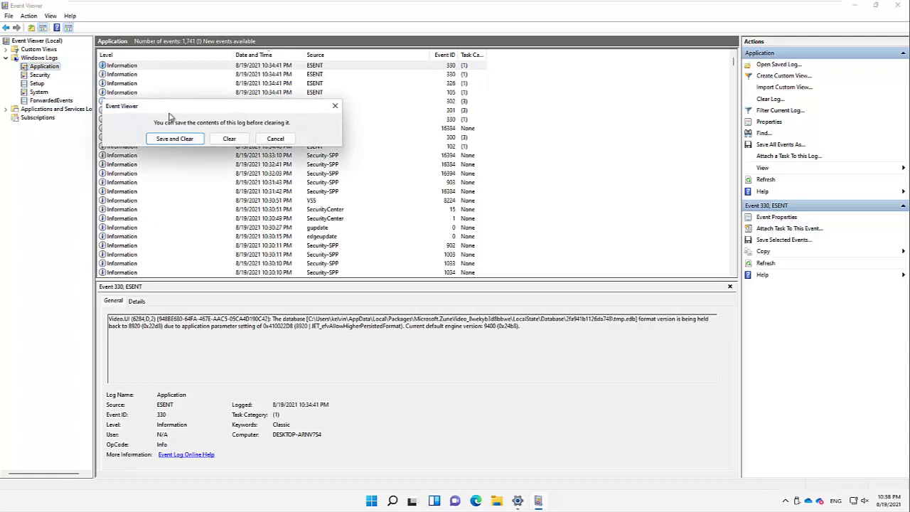
{"action": "left_click", "coordinate": [178, 141]}
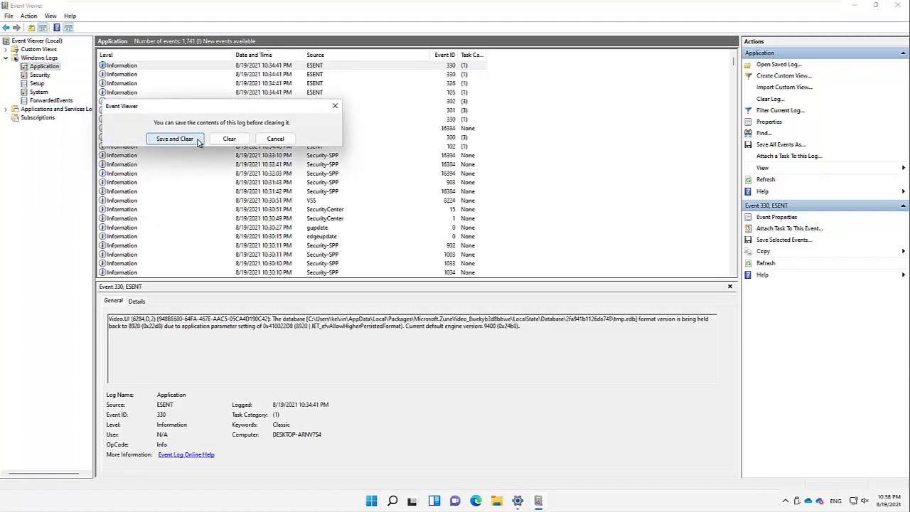
{"action": "left_click", "coordinate": [225, 142]}
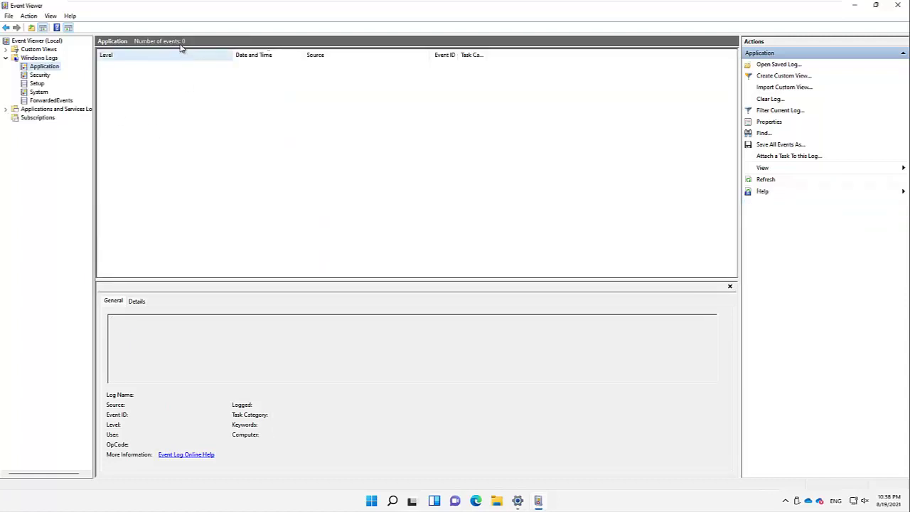
Step: Clear all events from the System log without saving its contents
{"action": "left_click", "coordinate": [39, 92]}
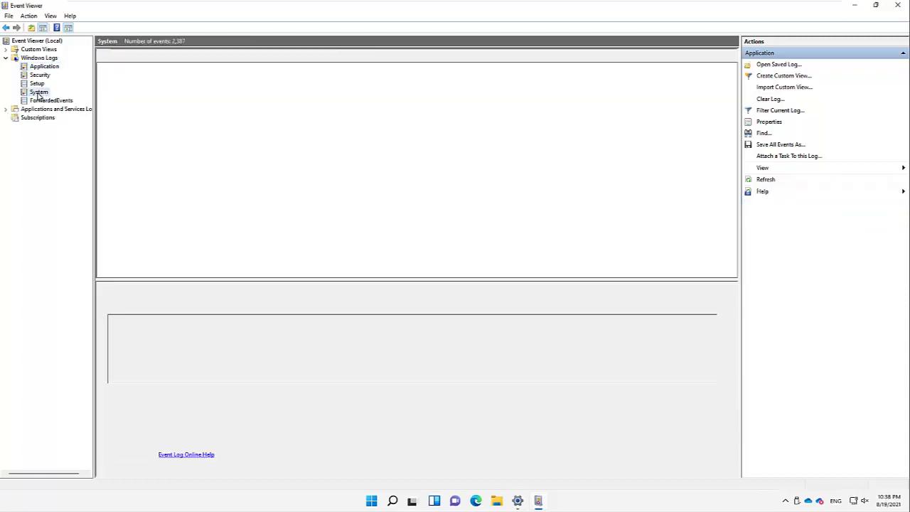
{"action": "right_click", "coordinate": [41, 94]}
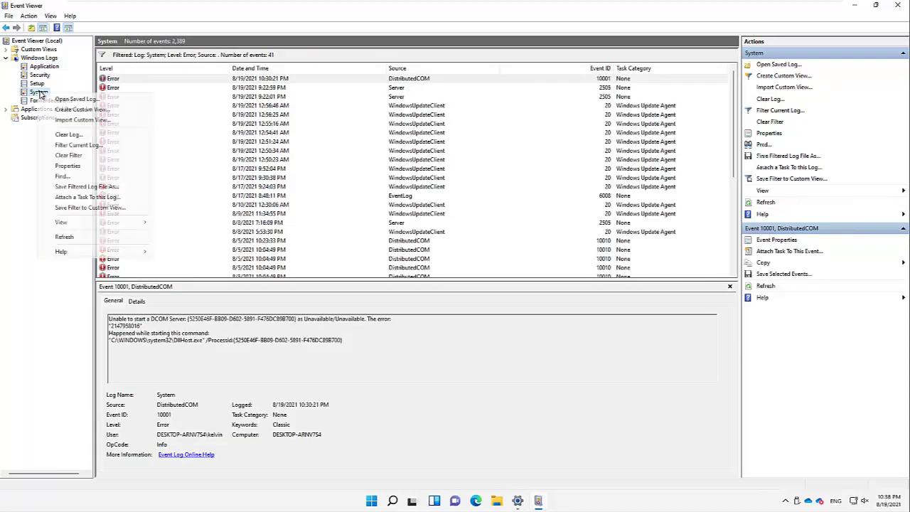
{"action": "left_click", "coordinate": [68, 134]}
{"action": "left_click", "coordinate": [244, 152]}
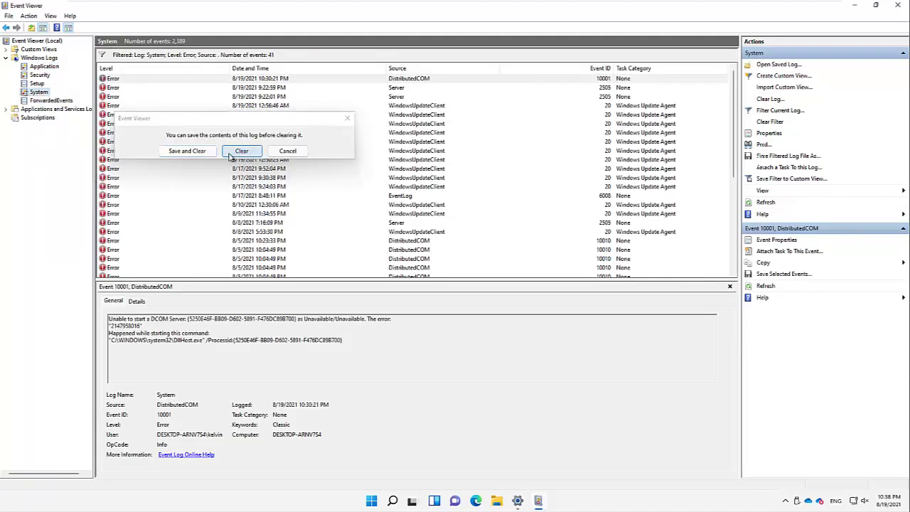
Step: Save all Security log events to the Documents folder as an event file named event-errors, with no display information
{"action": "left_click", "coordinate": [37, 76]}
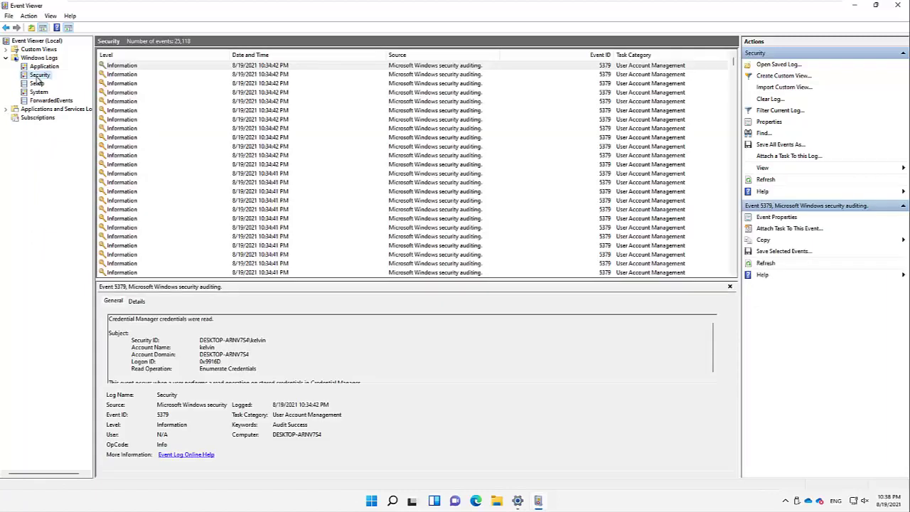
{"action": "right_click", "coordinate": [37, 82]}
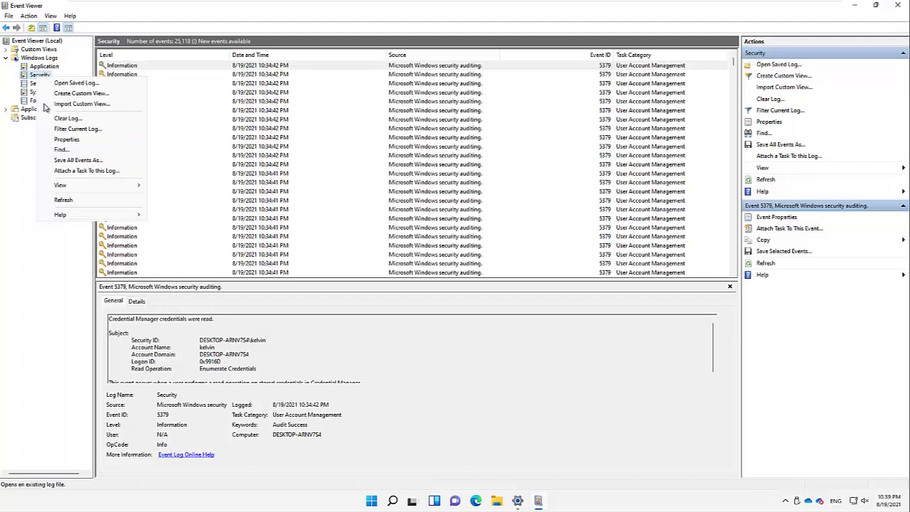
{"action": "left_click", "coordinate": [85, 160]}
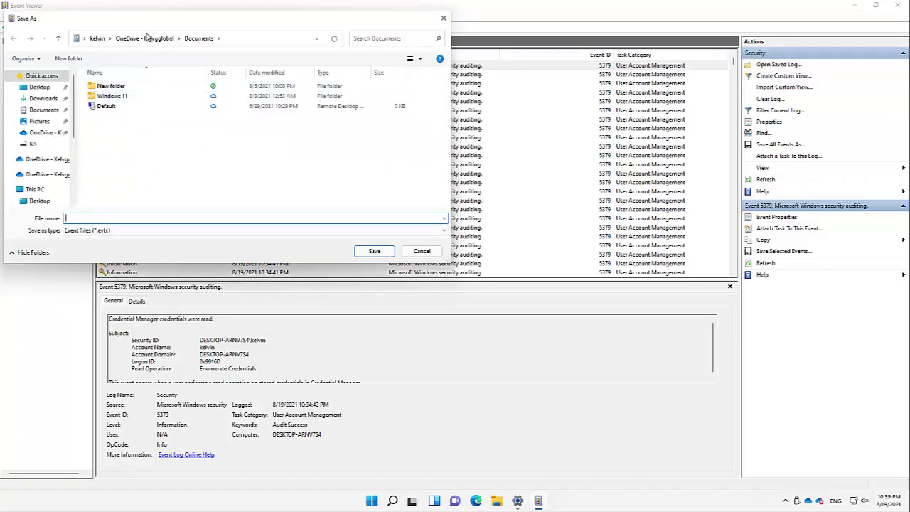
{"action": "left_click", "coordinate": [45, 111]}
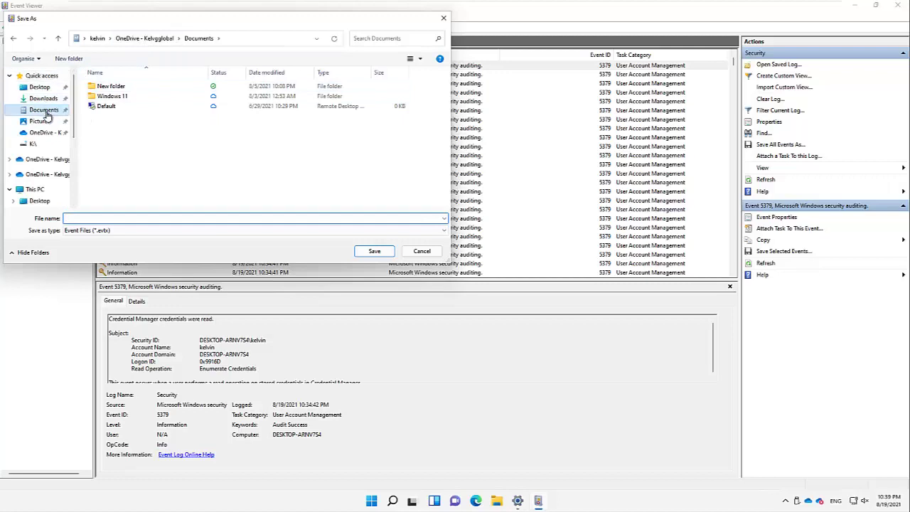
{"action": "left_click", "coordinate": [89, 219]}
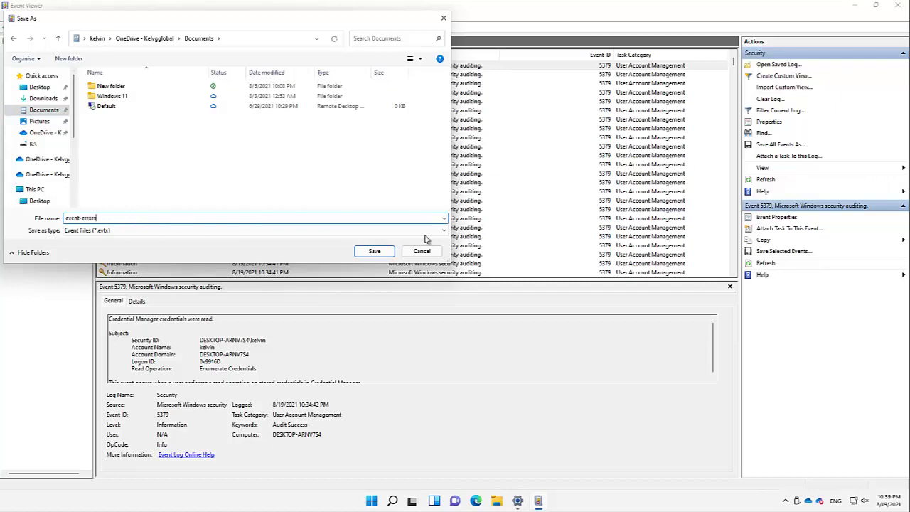
{"action": "left_click", "coordinate": [375, 252]}
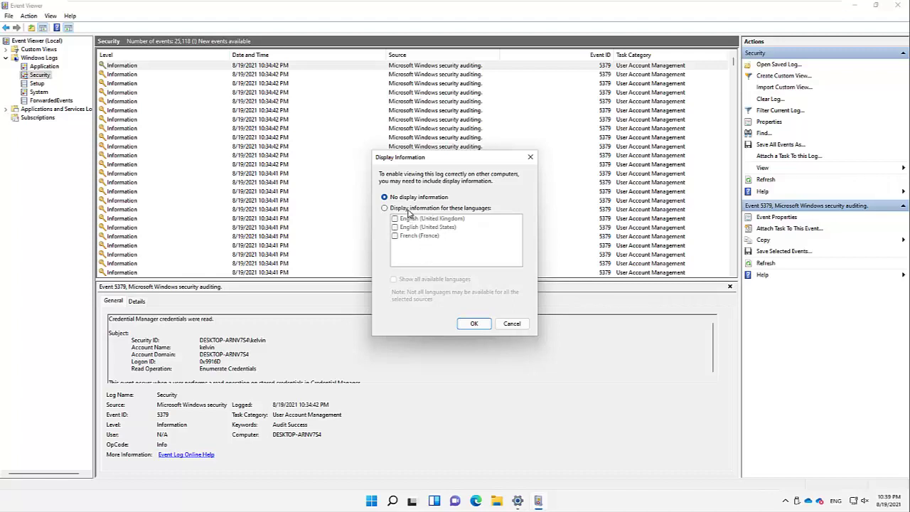
{"action": "left_click", "coordinate": [410, 209]}
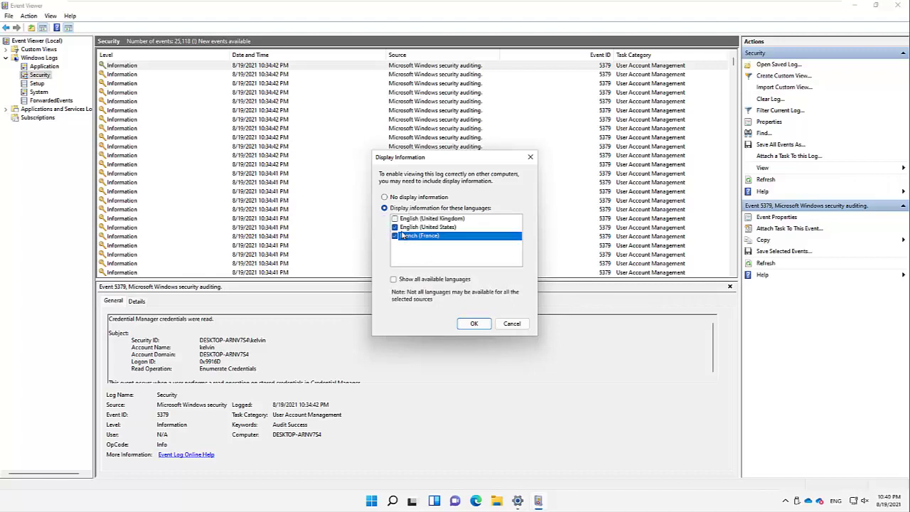
{"action": "left_click", "coordinate": [393, 198]}
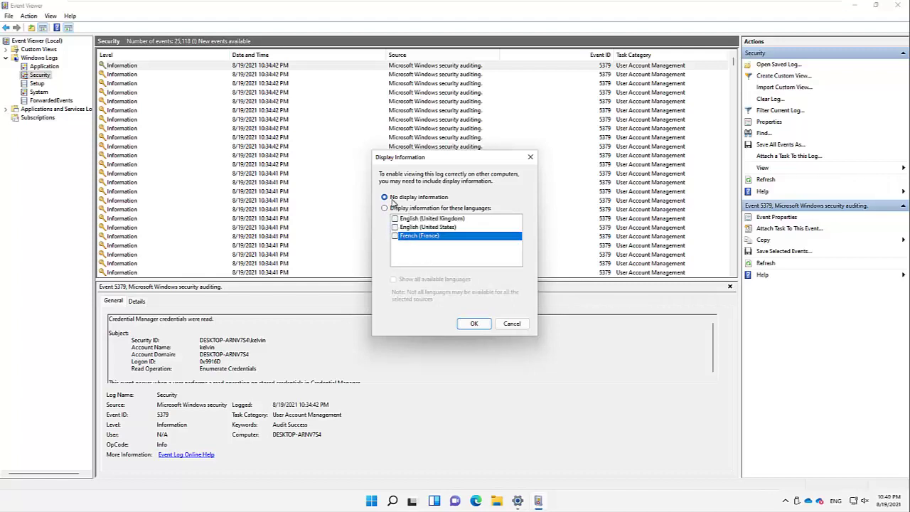
{"action": "left_click", "coordinate": [475, 324]}
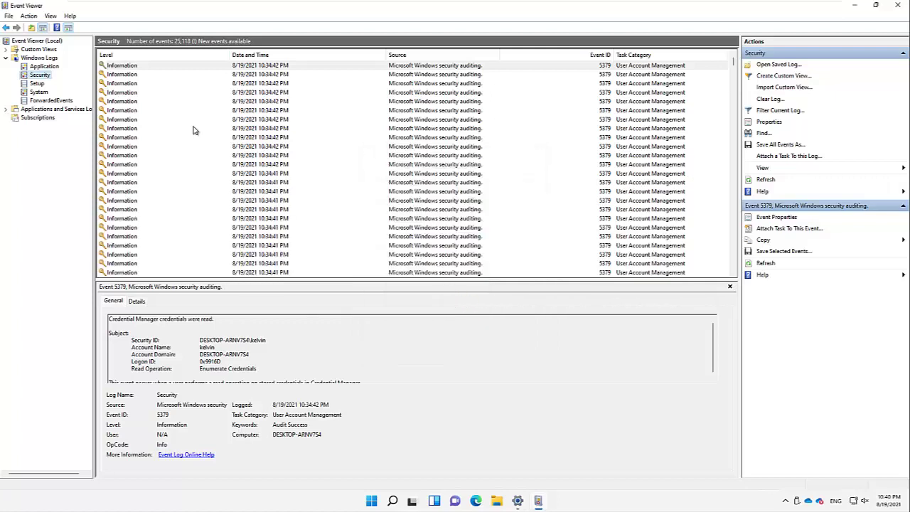
Step: Open the saved event-errors log from Documents in File Explorer, compare it with the live Security log, and close it
{"action": "left_click", "coordinate": [497, 501]}
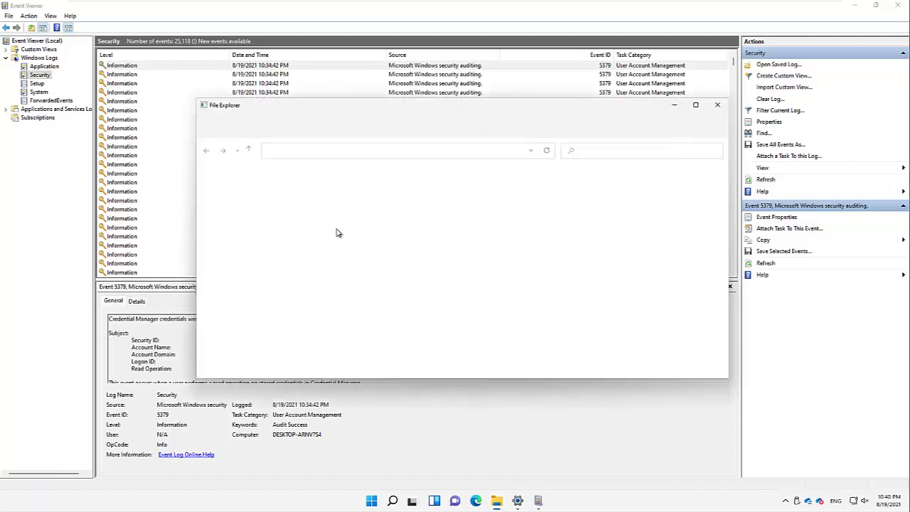
{"action": "left_click", "coordinate": [277, 209]}
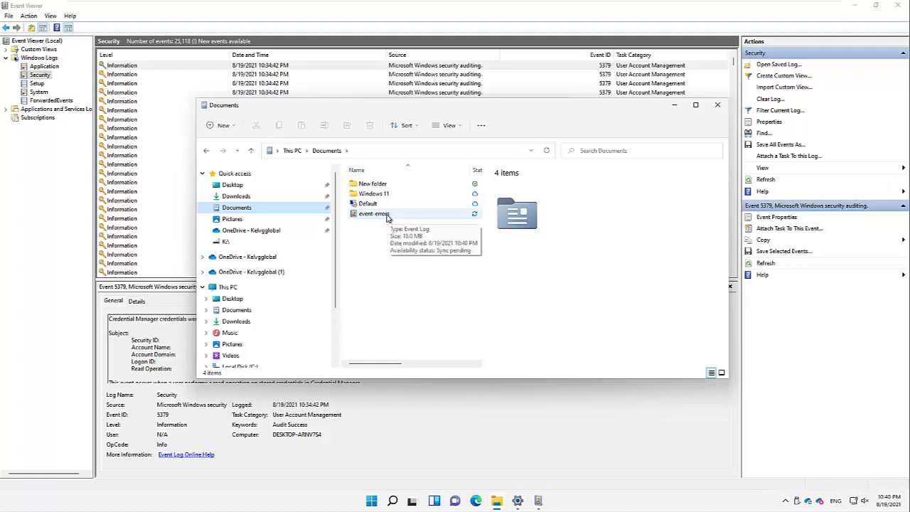
{"action": "left_click", "coordinate": [388, 217]}
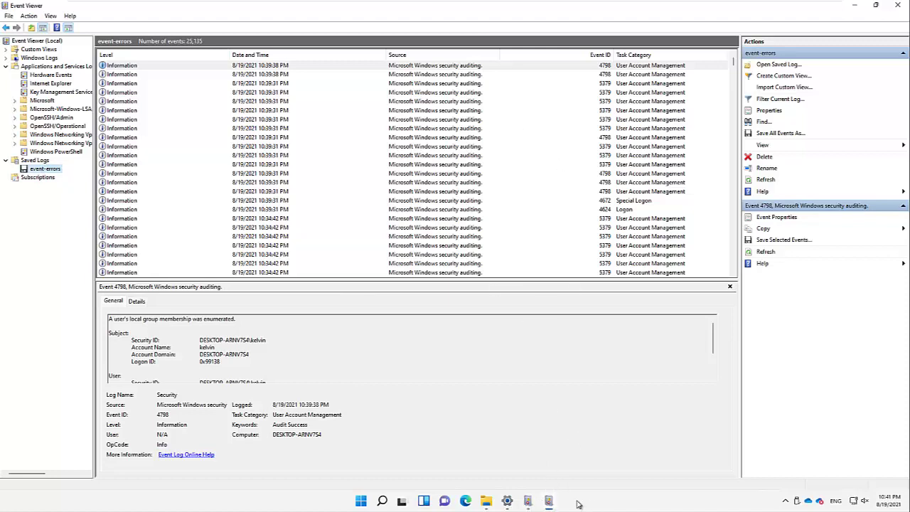
{"action": "left_click", "coordinate": [529, 502]}
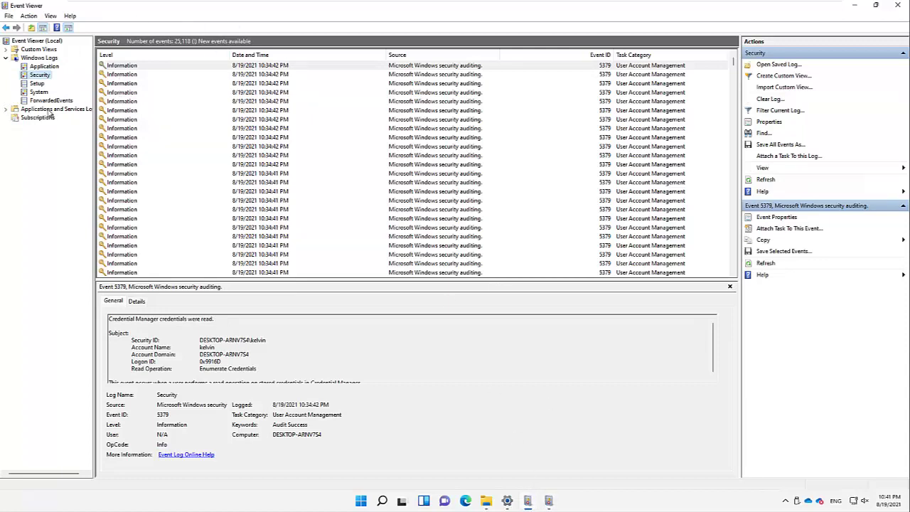
{"action": "left_click", "coordinate": [548, 500]}
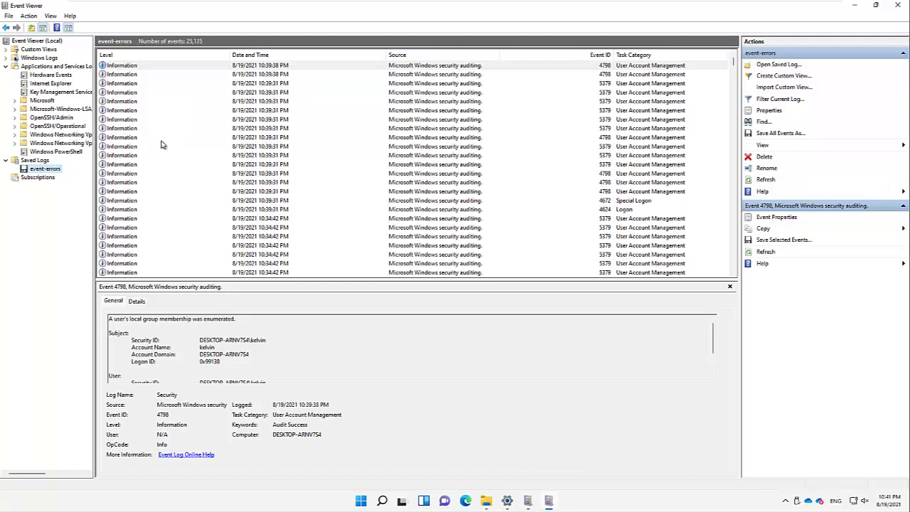
{"action": "left_click", "coordinate": [898, 5]}
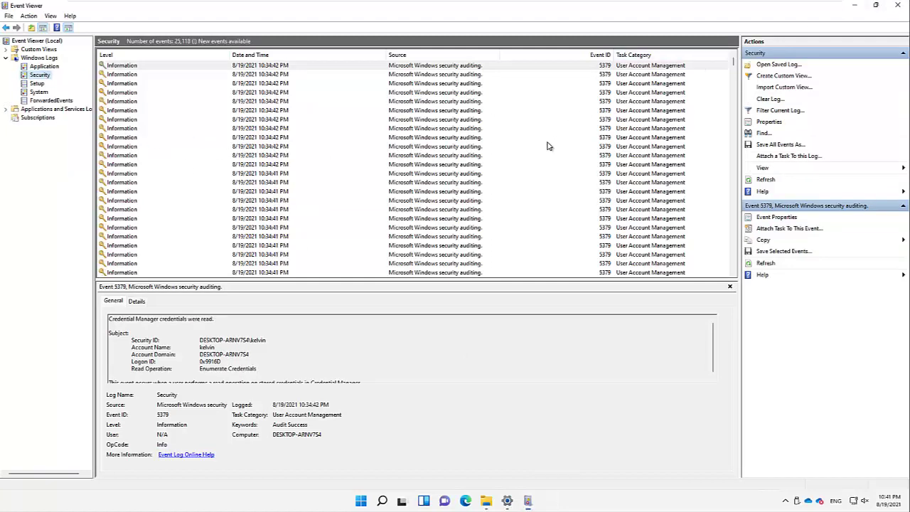
Step: Review the Security log's properties, including its path, size and overwrite settings, and close them without changes
{"action": "right_click", "coordinate": [39, 77]}
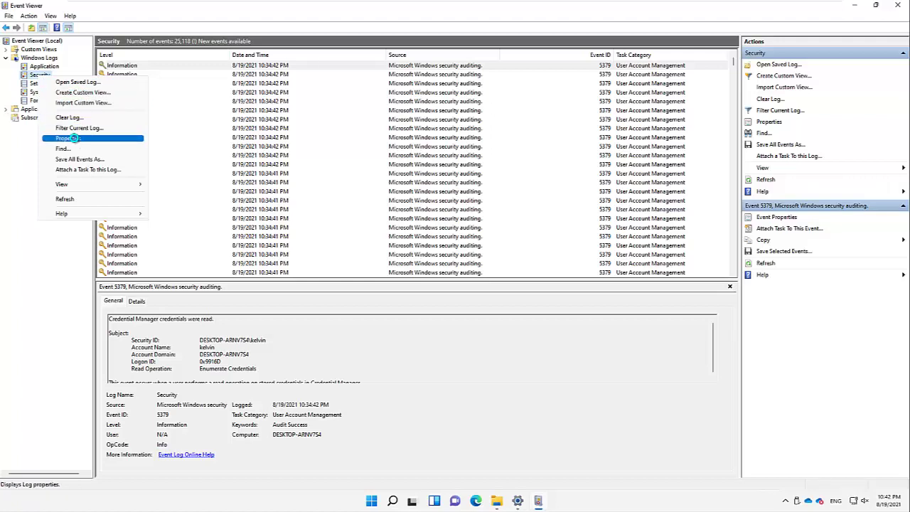
{"action": "left_click", "coordinate": [71, 138]}
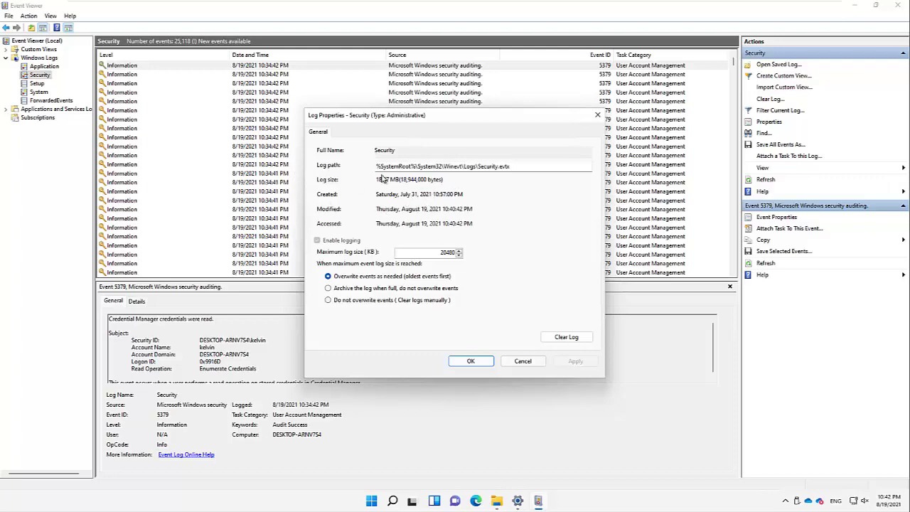
{"action": "left_click", "coordinate": [597, 115]}
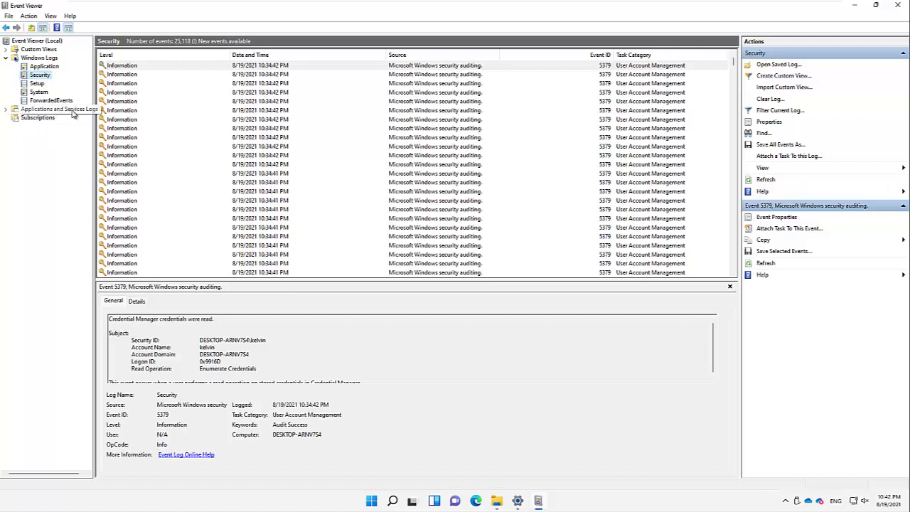
Step: Browse the Applications and Services Logs, viewing Hardware Events and Internet Explorer and expanding the Microsoft and Client folders
{"action": "left_click", "coordinate": [7, 111]}
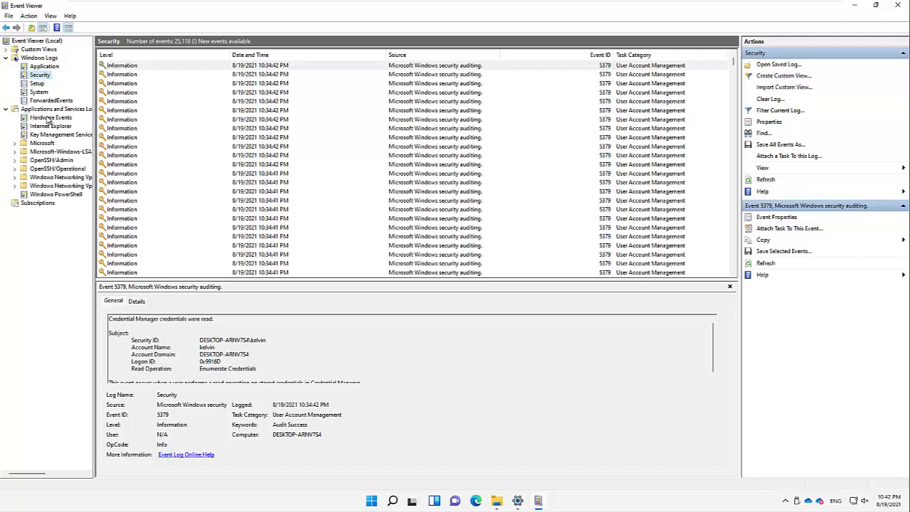
{"action": "left_click", "coordinate": [47, 118]}
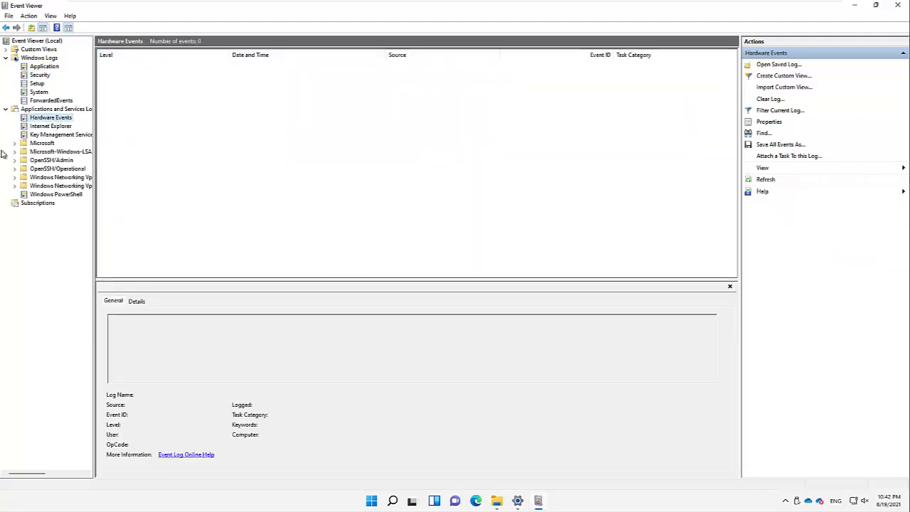
{"action": "left_click", "coordinate": [44, 126]}
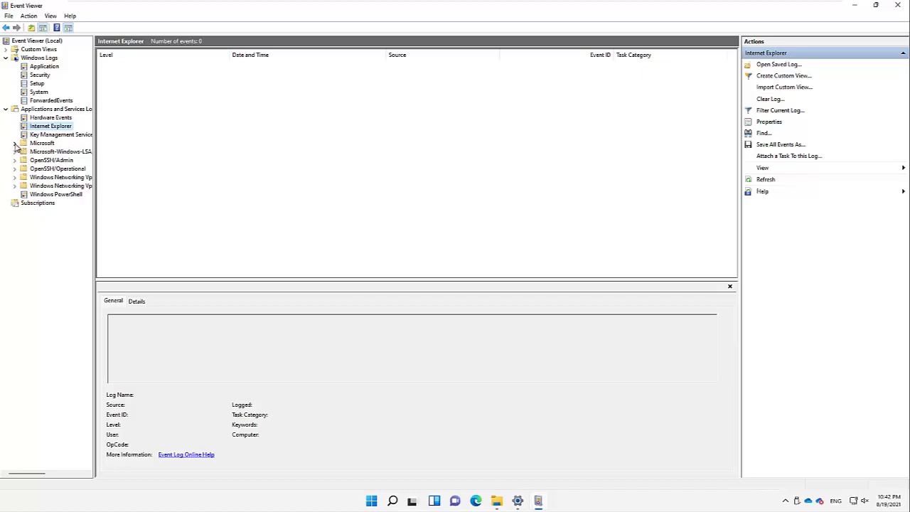
{"action": "left_click", "coordinate": [15, 143]}
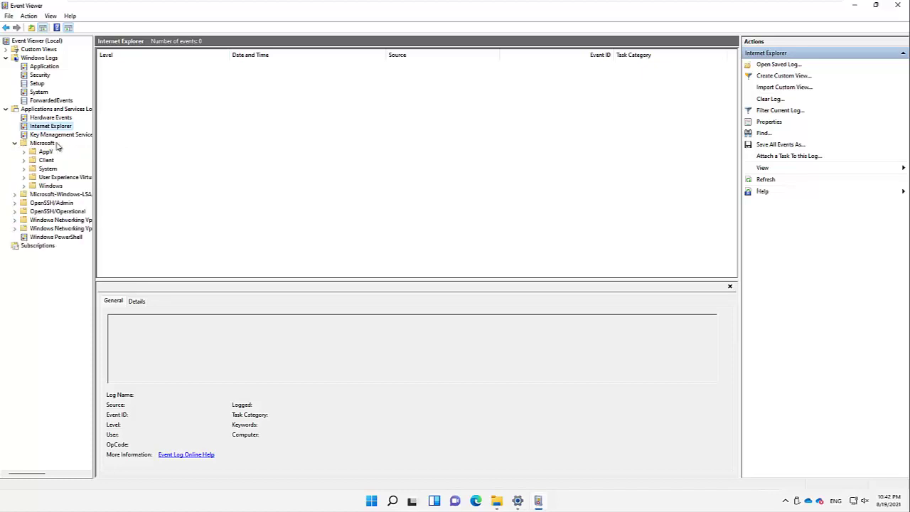
{"action": "left_click", "coordinate": [24, 161]}
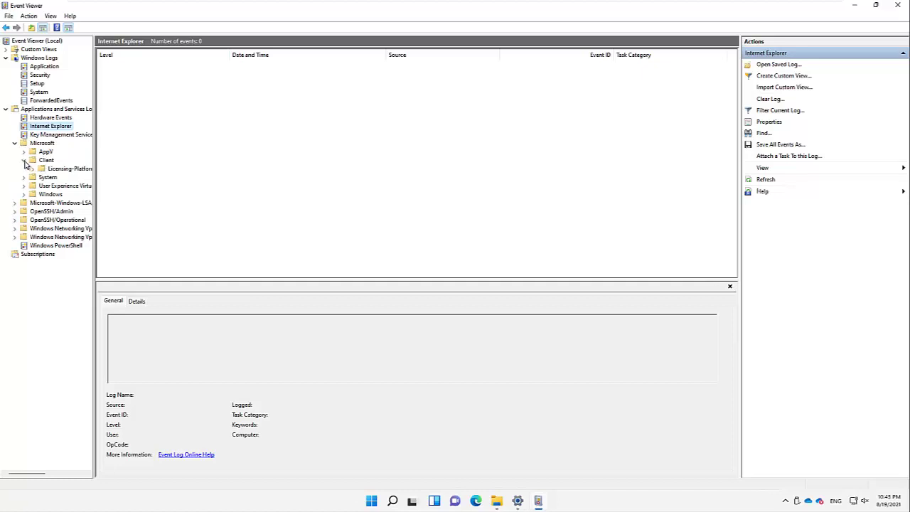
Step: Expand the System and Windows folders under Microsoft, browse to Winlogon, and open its Operational log
{"action": "left_click", "coordinate": [23, 177]}
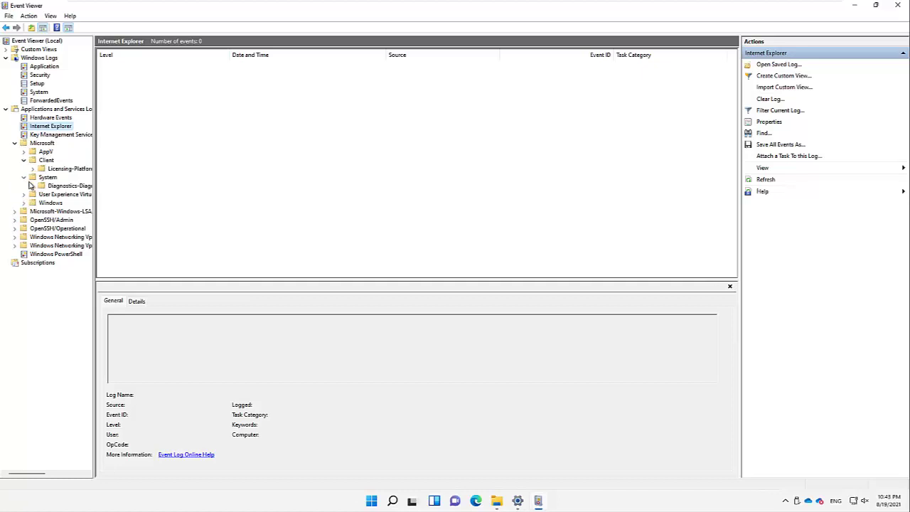
{"action": "left_click", "coordinate": [24, 203]}
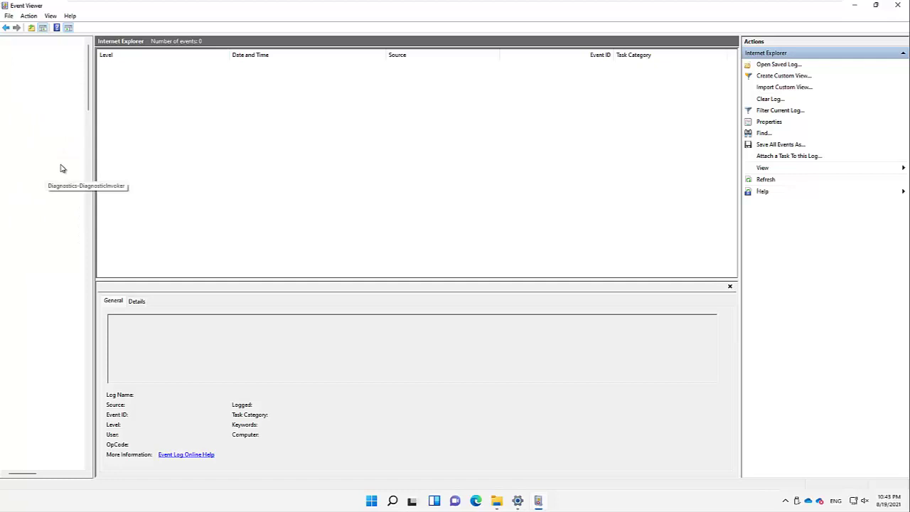
{"action": "scroll", "coordinate": [62, 143], "scroll_direction": "down", "scroll_amount": 10}
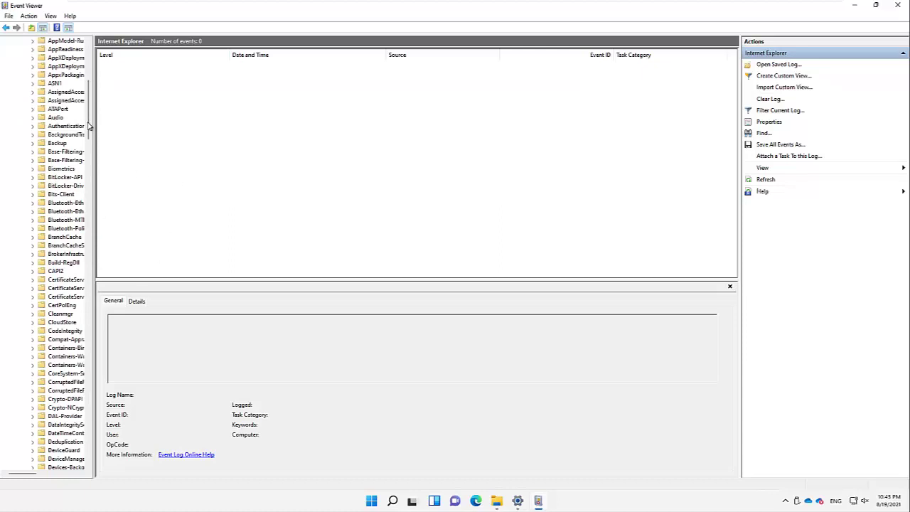
{"action": "left_click_drag", "start_coordinate": [89, 125], "coordinate": [81, 460]}
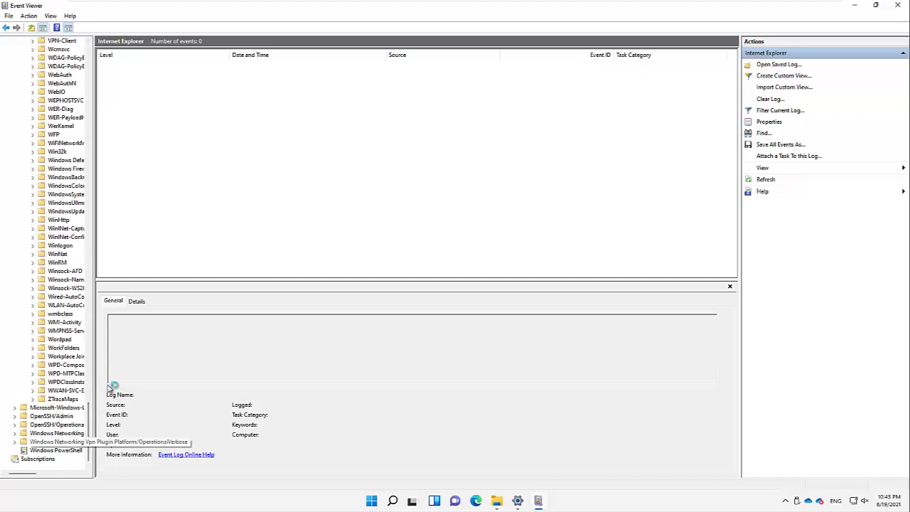
{"action": "left_click", "coordinate": [61, 314]}
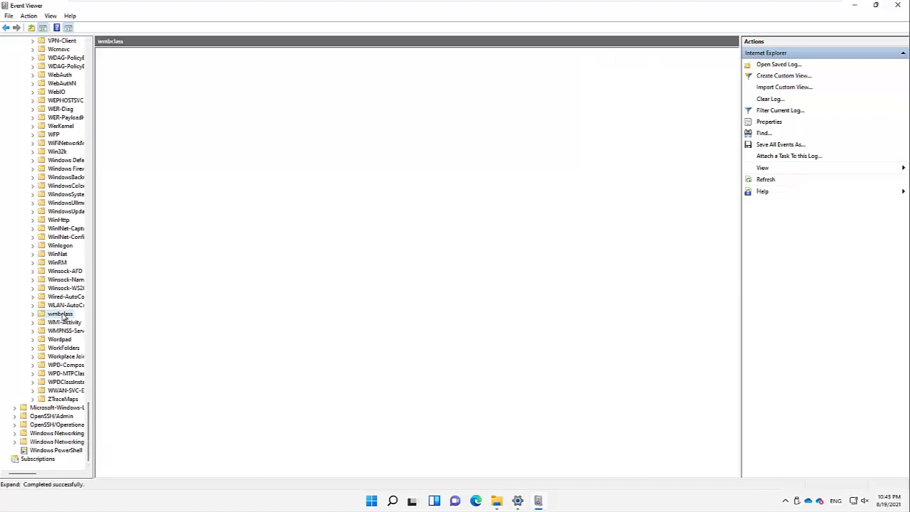
{"action": "left_click", "coordinate": [57, 246]}
{"action": "left_click", "coordinate": [32, 246]}
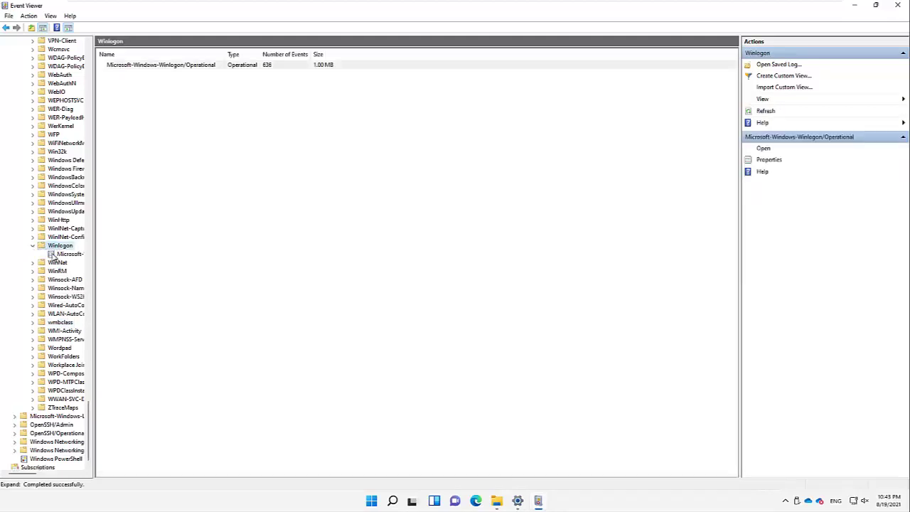
{"action": "left_click", "coordinate": [69, 254]}
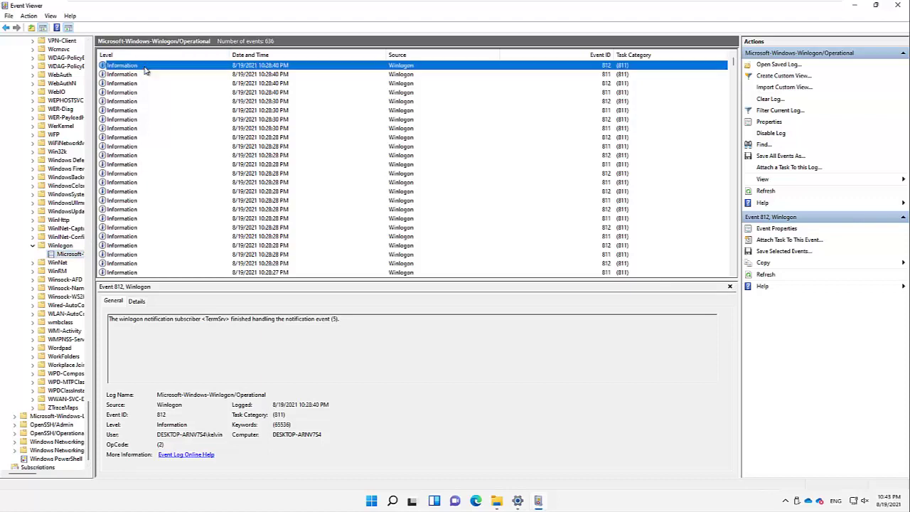
Step: Examine the details of several recent and older events in the Winlogon Operational log
{"action": "left_click", "coordinate": [179, 85]}
{"action": "left_click", "coordinate": [201, 138]}
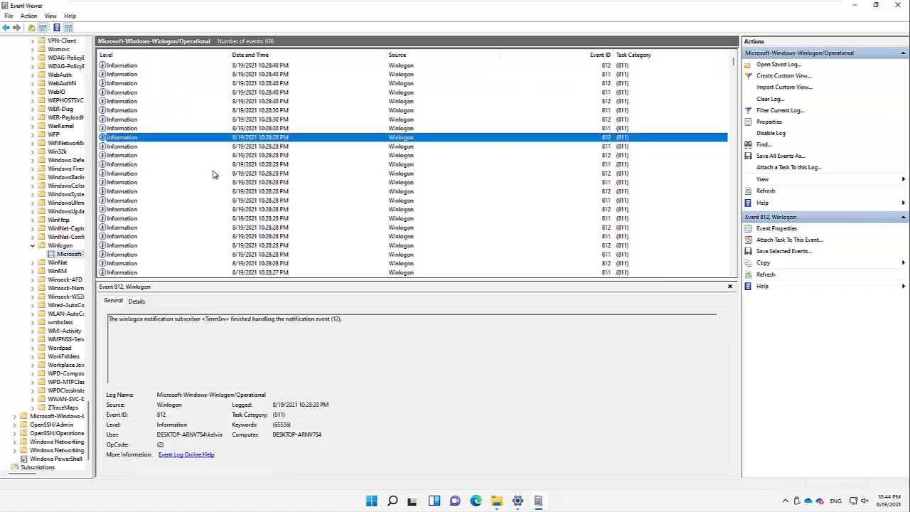
{"action": "left_click", "coordinate": [219, 175]}
{"action": "scroll", "coordinate": [228, 211], "scroll_direction": "down", "scroll_amount": 3}
{"action": "left_click", "coordinate": [227, 211]}
{"action": "scroll", "coordinate": [217, 228], "scroll_direction": "down", "scroll_amount": 6}
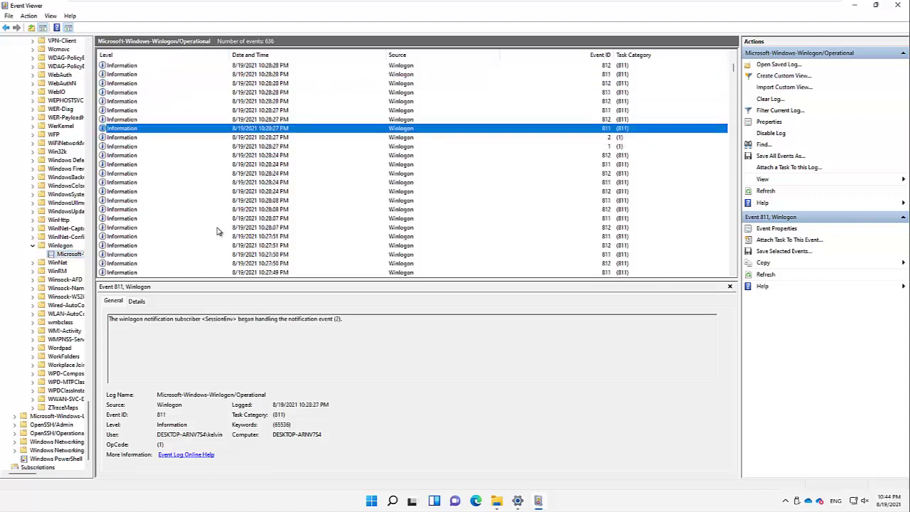
{"action": "scroll", "coordinate": [225, 218], "scroll_direction": "down", "scroll_amount": 8}
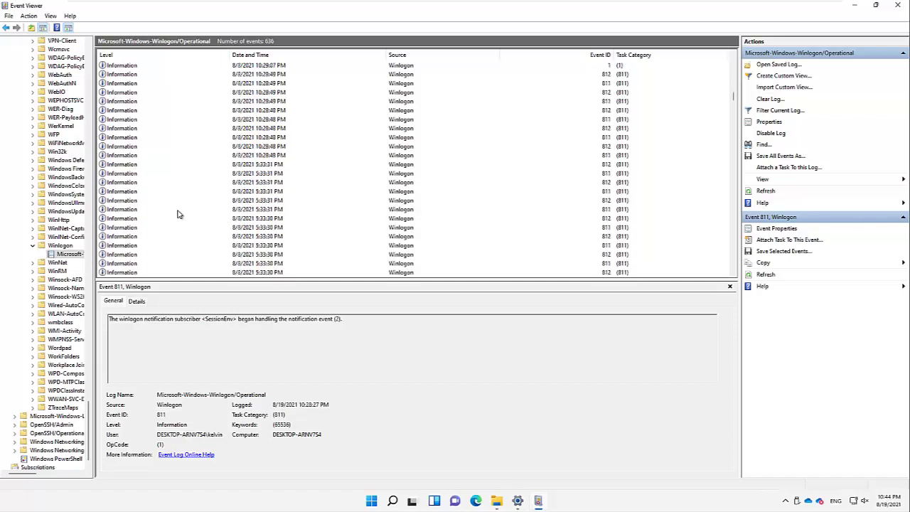
{"action": "left_click", "coordinate": [179, 211]}
Step: Open the Store folder's Operational log, review its Install-Service events, and close Event Viewer and the Documents window
{"action": "scroll", "coordinate": [57, 182], "scroll_direction": "up", "scroll_amount": 4}
{"action": "scroll", "coordinate": [57, 177], "scroll_direction": "up", "scroll_amount": 9}
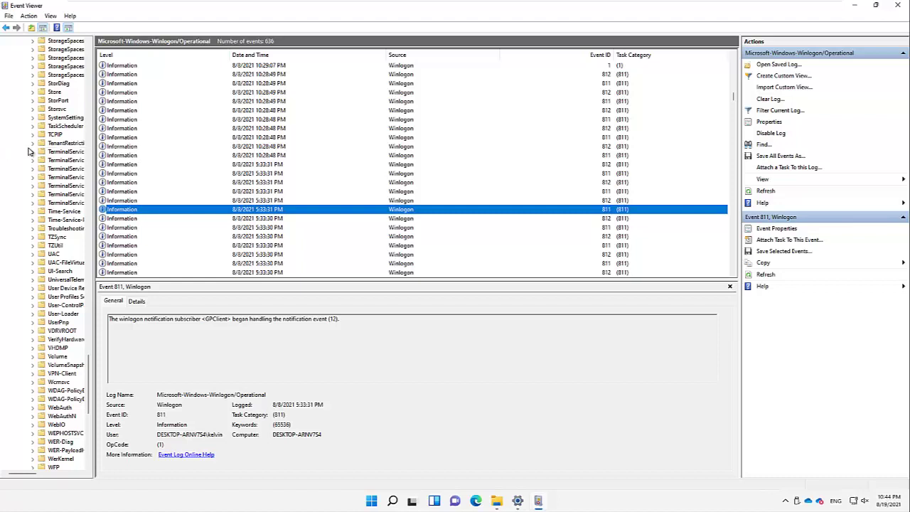
{"action": "double_click", "coordinate": [54, 92]}
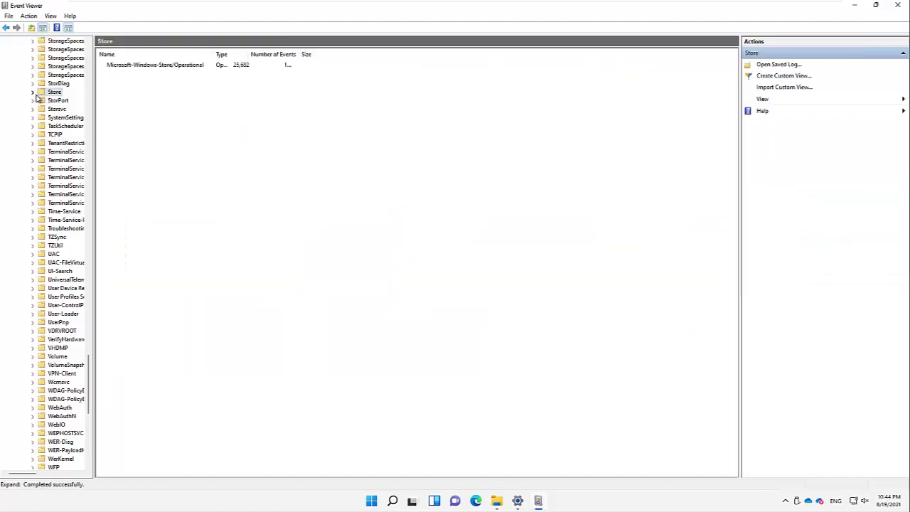
{"action": "left_click", "coordinate": [54, 101]}
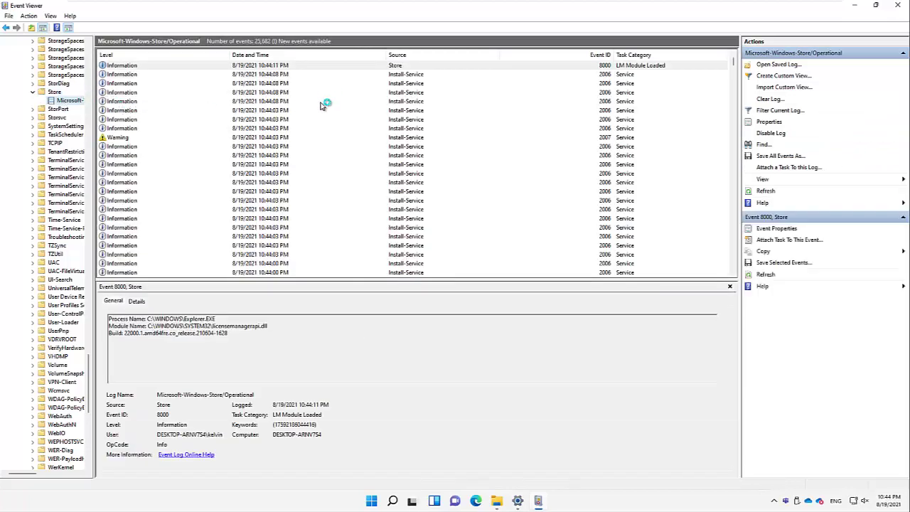
{"action": "left_click", "coordinate": [406, 119]}
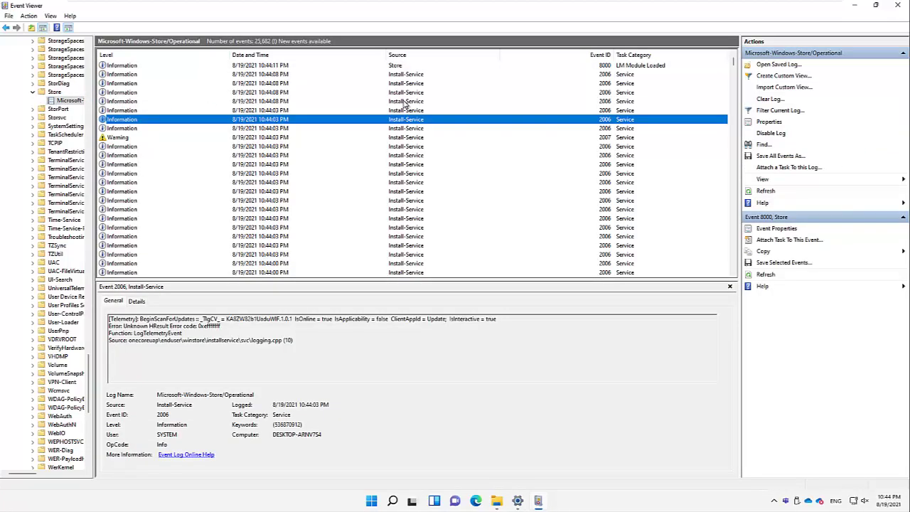
{"action": "left_click", "coordinate": [404, 101]}
{"action": "scroll", "coordinate": [281, 162], "scroll_direction": "down", "scroll_amount": 10}
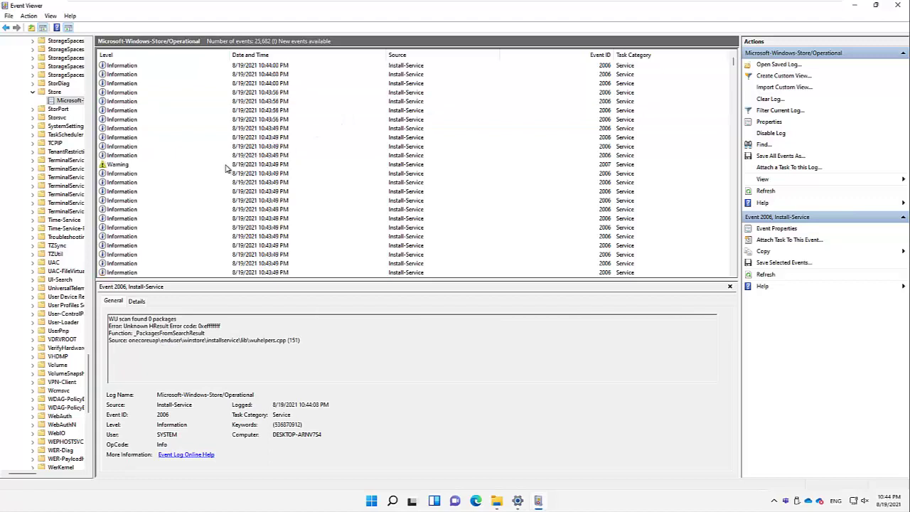
{"action": "scroll", "coordinate": [203, 186], "scroll_direction": "down", "scroll_amount": 7}
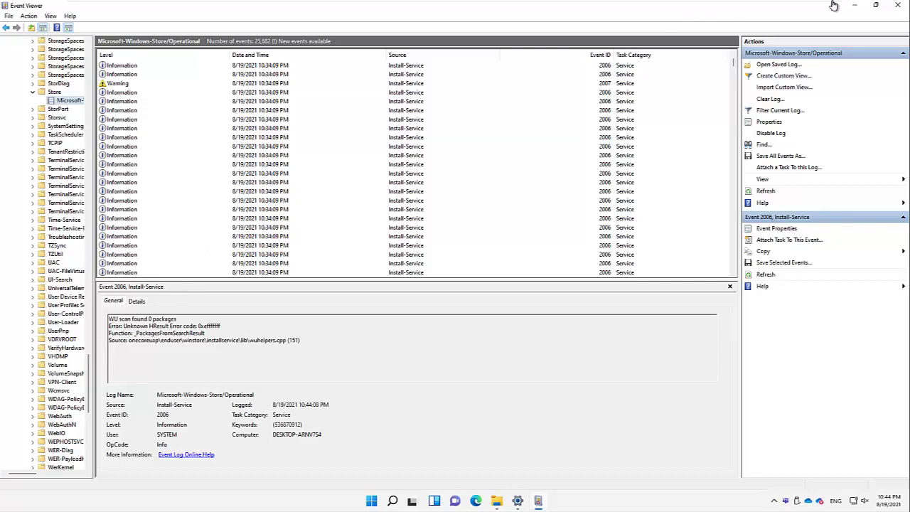
{"action": "left_click", "coordinate": [899, 5]}
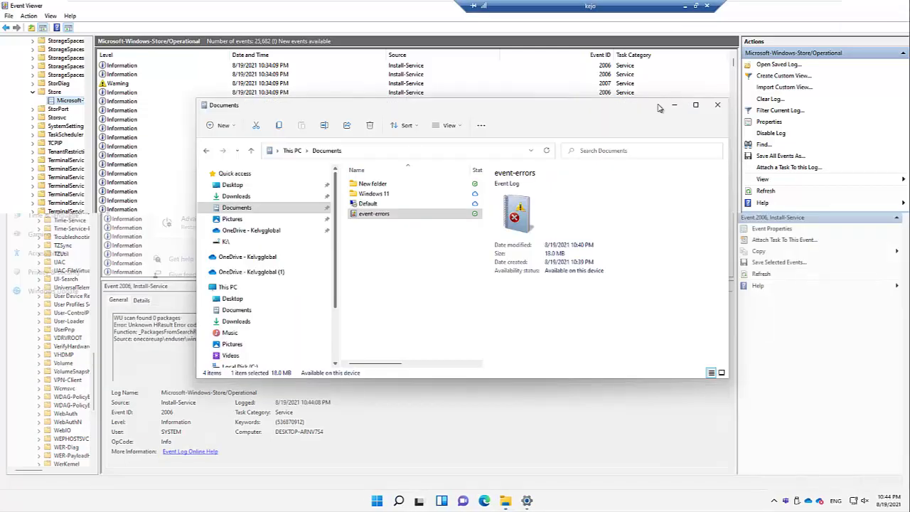
{"action": "left_click", "coordinate": [717, 105]}
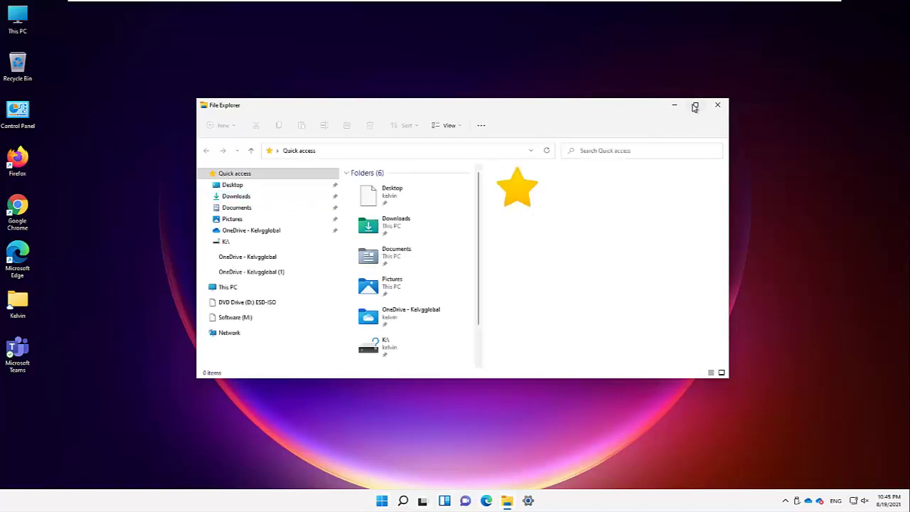
Step: Maximize File Explorer, go to This PC, and open the properties of Local Disk (C:)
{"action": "left_click", "coordinate": [695, 104]}
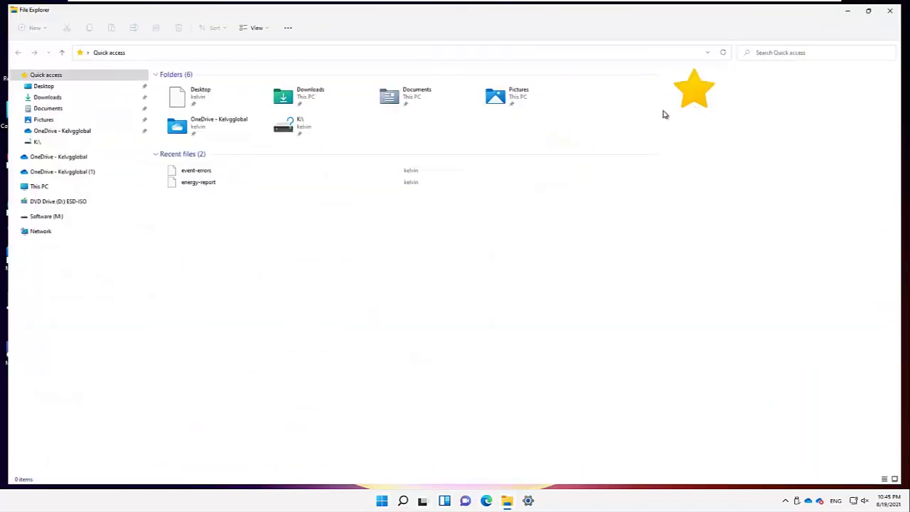
{"action": "left_click", "coordinate": [52, 186]}
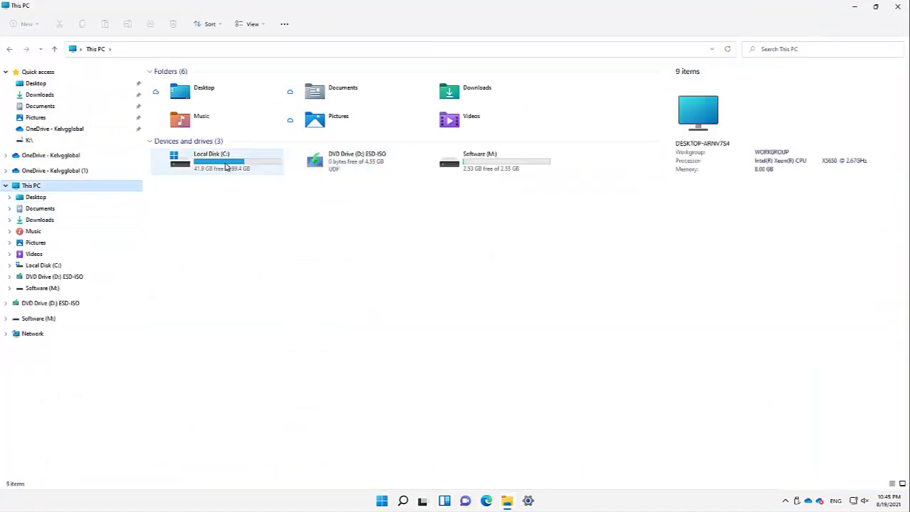
{"action": "left_click", "coordinate": [220, 160]}
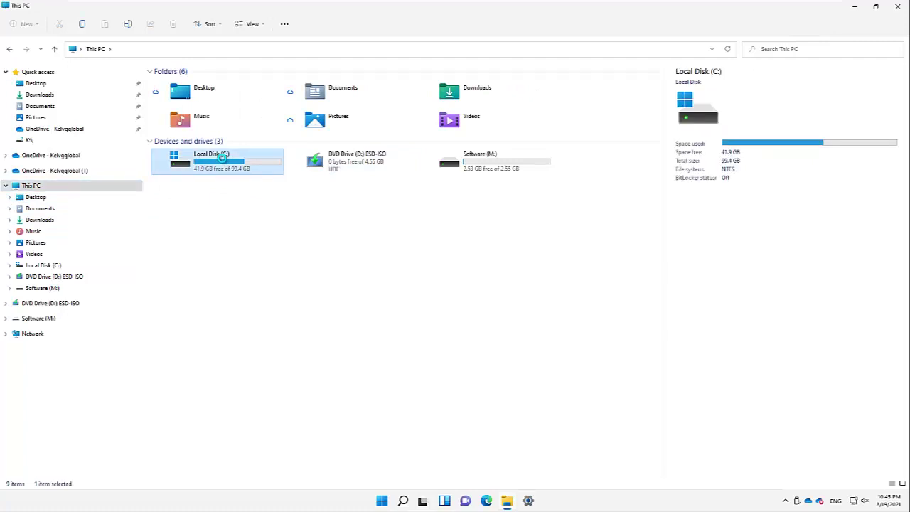
{"action": "right_click", "coordinate": [222, 158]}
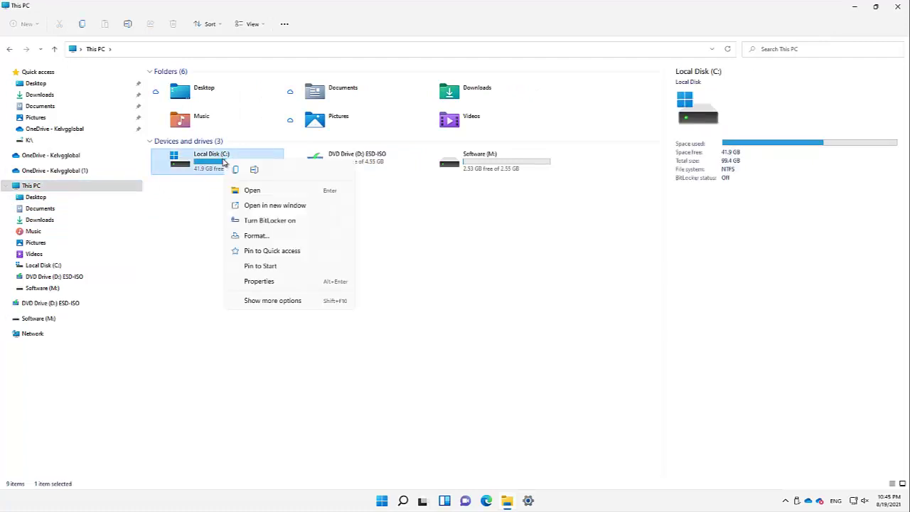
{"action": "left_click", "coordinate": [264, 282]}
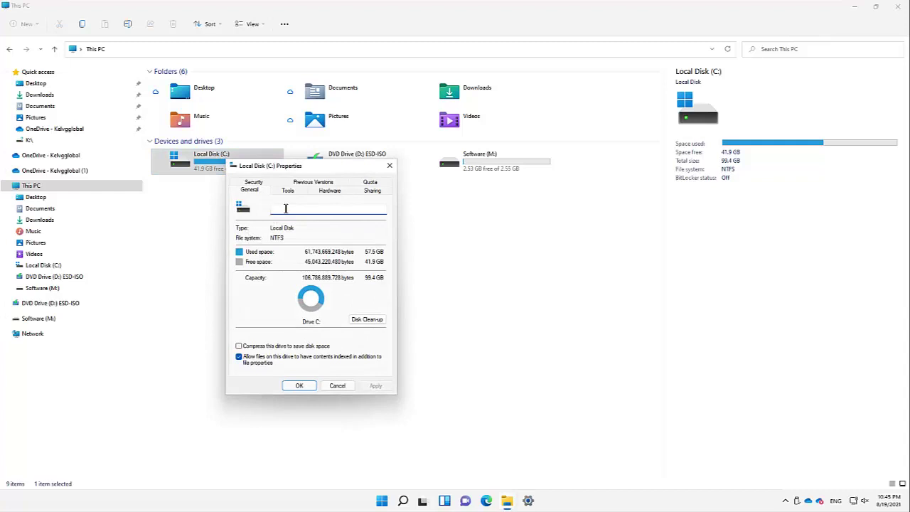
Step: Run Disk Clean-up on drive C:, adding Temporary files and Delivery Optimisation Files to the selection, and permanently delete the files
{"action": "left_click", "coordinate": [368, 321]}
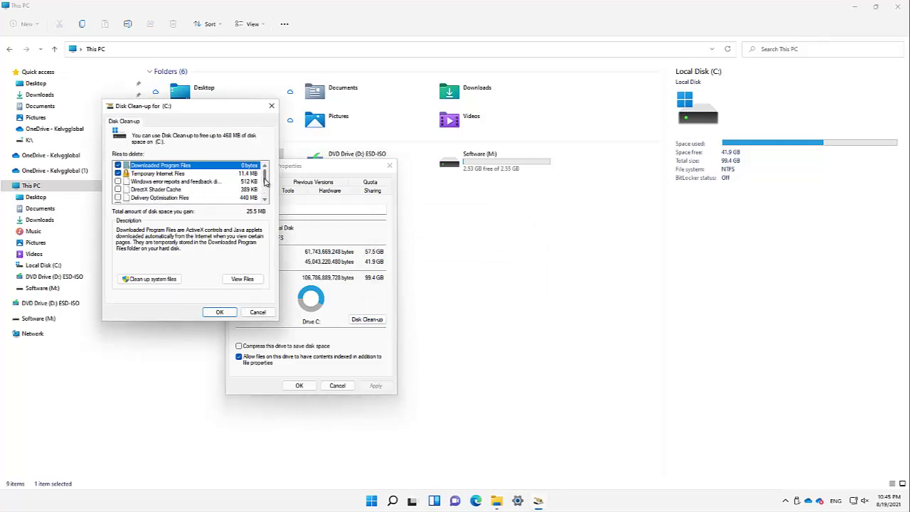
{"action": "scroll", "coordinate": [264, 182], "scroll_direction": "down", "scroll_amount": 1}
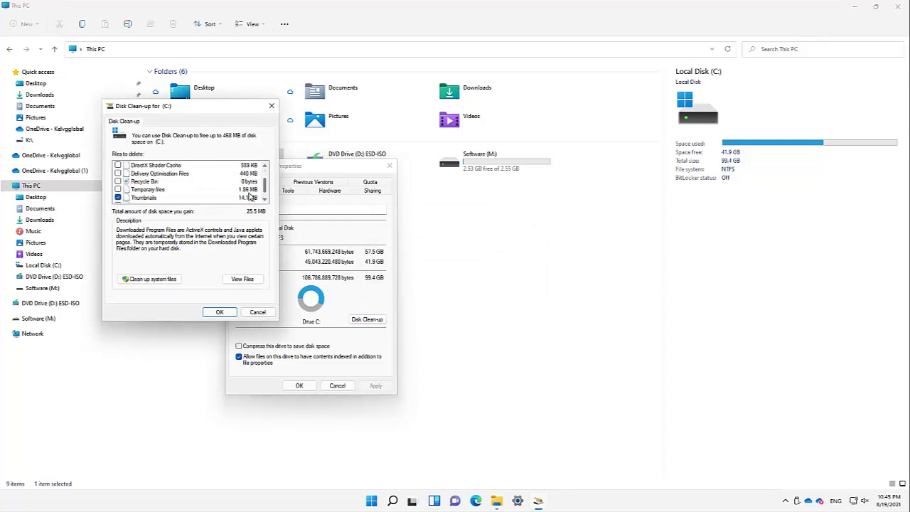
{"action": "left_click", "coordinate": [118, 189]}
{"action": "mouse_move", "coordinate": [264, 186]}
{"action": "left_mouse_down"}
{"action": "mouse_move", "coordinate": [264, 196]}
{"action": "mouse_move", "coordinate": [264, 184]}
{"action": "left_mouse_up"}
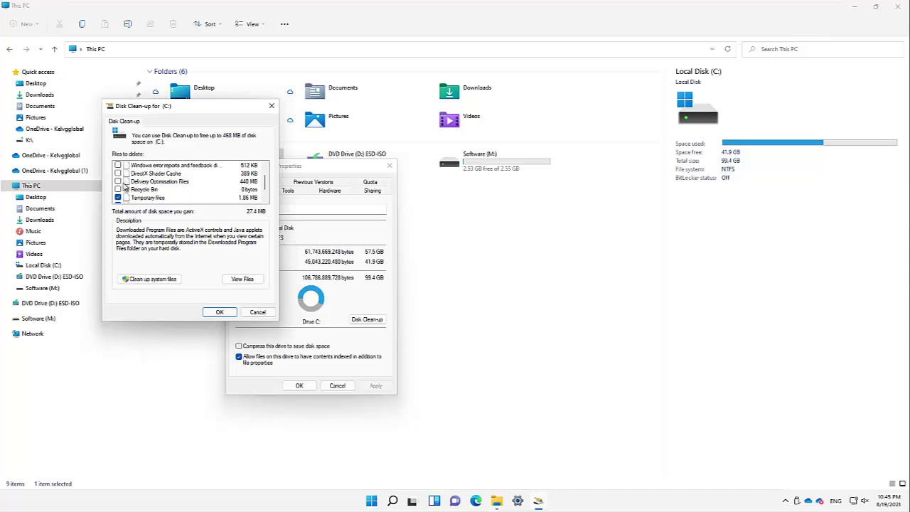
{"action": "left_click", "coordinate": [118, 182]}
{"action": "scroll", "coordinate": [186, 182], "scroll_direction": "up", "scroll_amount": 1}
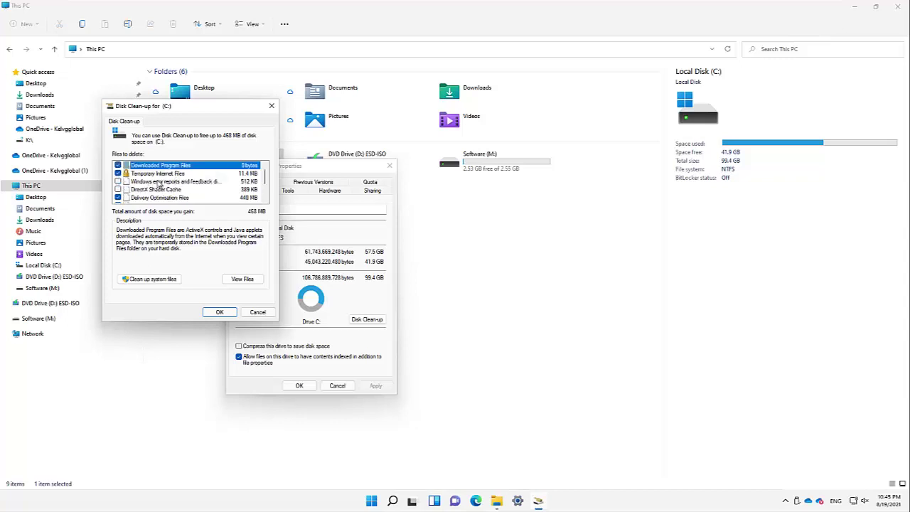
{"action": "left_click", "coordinate": [220, 312]}
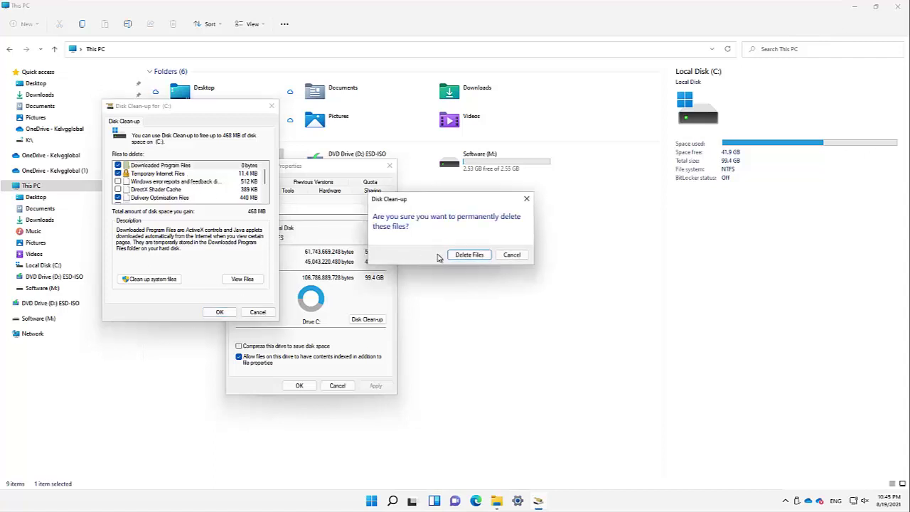
{"action": "left_click", "coordinate": [468, 255]}
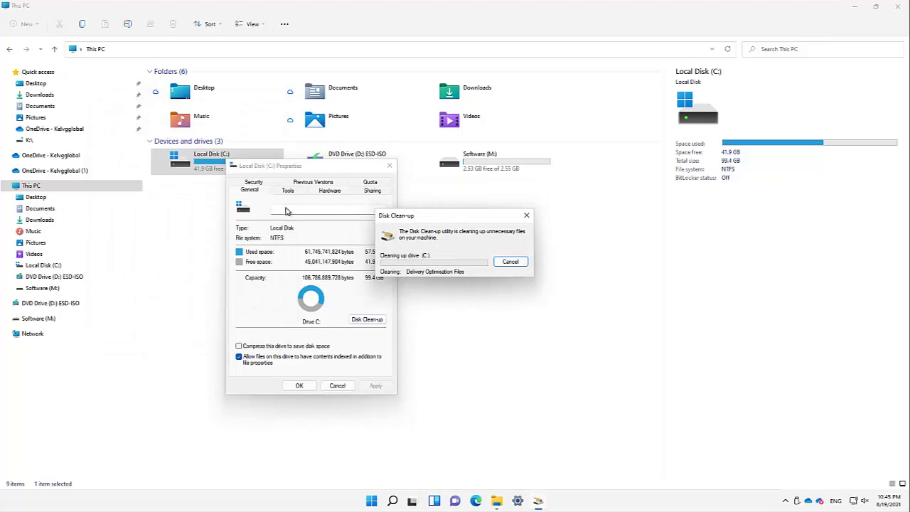
Step: Check drive C: for file system errors with the error-checking tool and close its dialog
{"action": "left_click", "coordinate": [288, 192]}
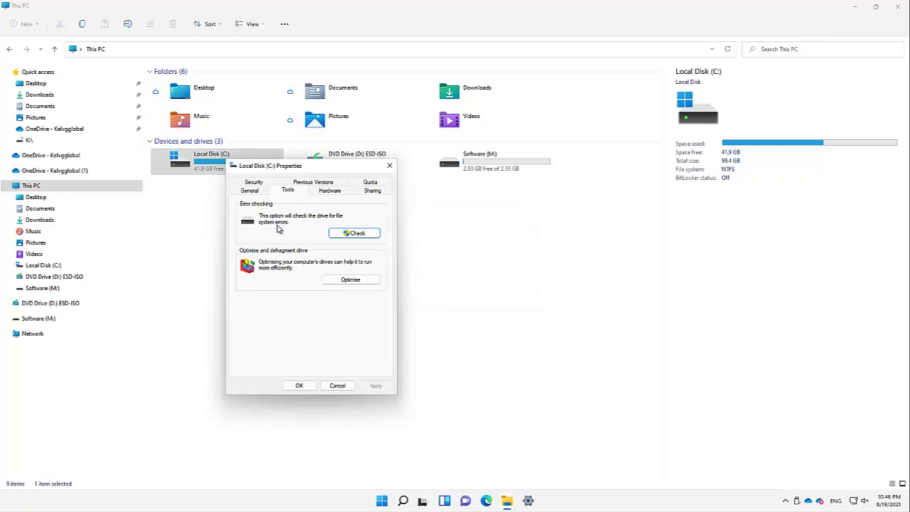
{"action": "left_click", "coordinate": [362, 234]}
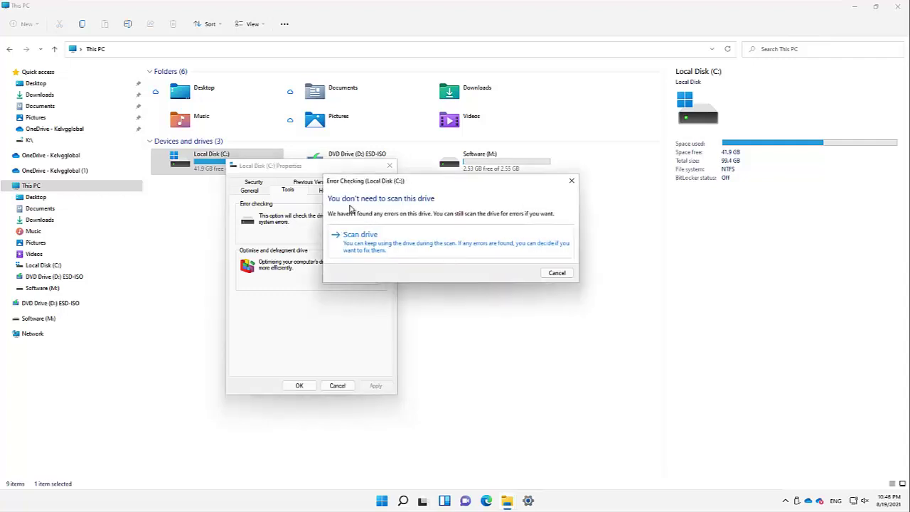
{"action": "left_click", "coordinate": [393, 228]}
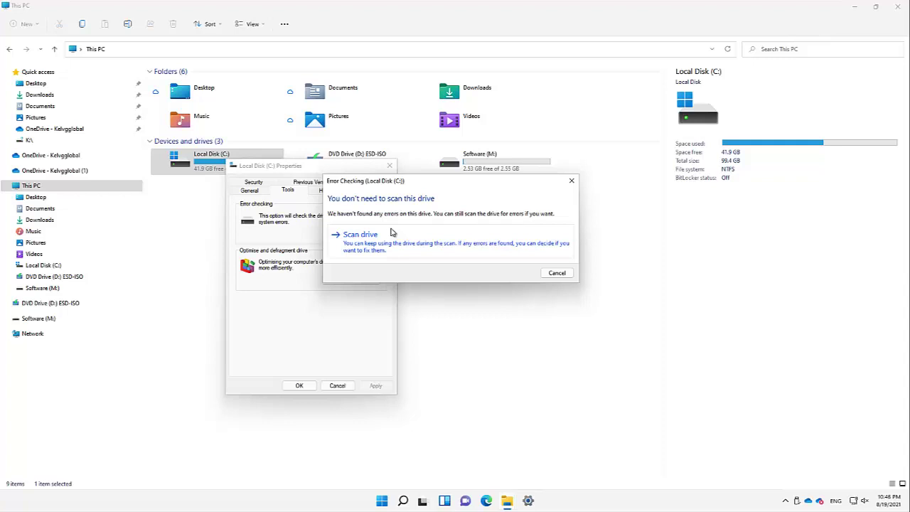
{"action": "left_click", "coordinate": [571, 182]}
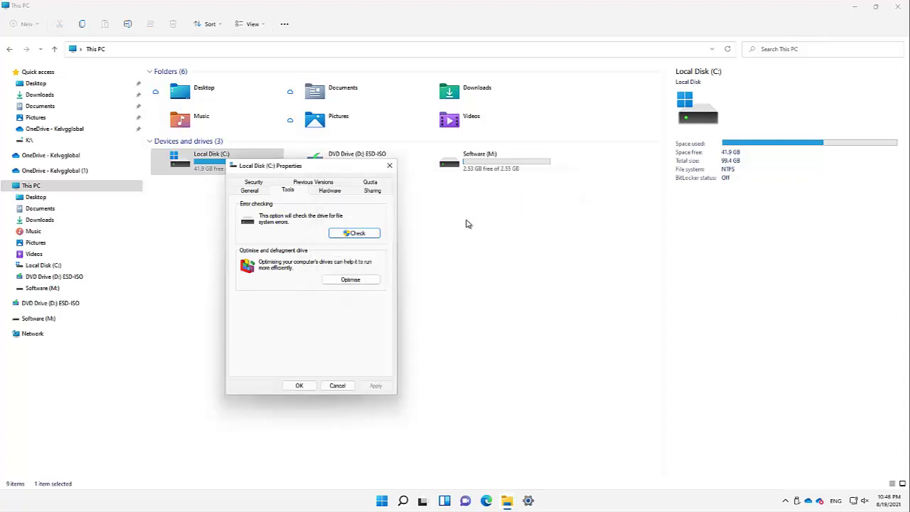
Step: Open Command Prompt as administrator and allow it to make changes to the device
{"action": "left_click", "coordinate": [403, 501]}
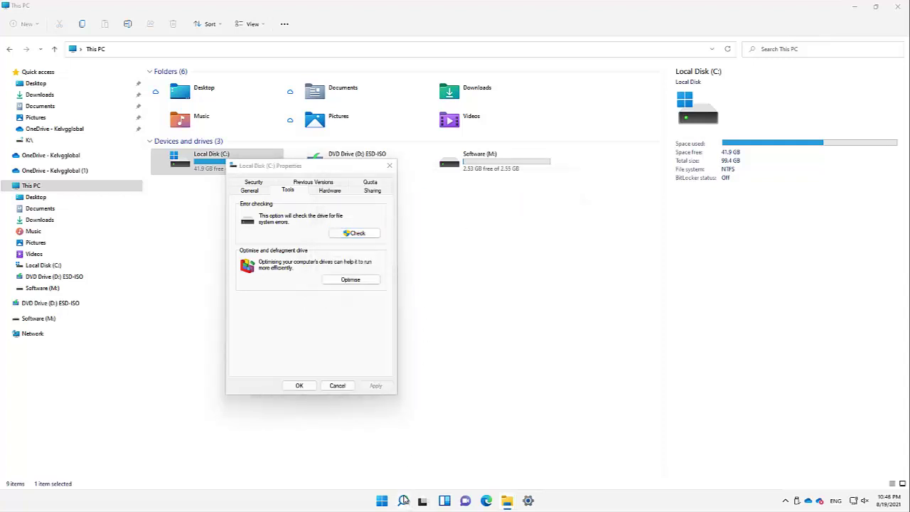
{"action": "type", "text": "cmd"}
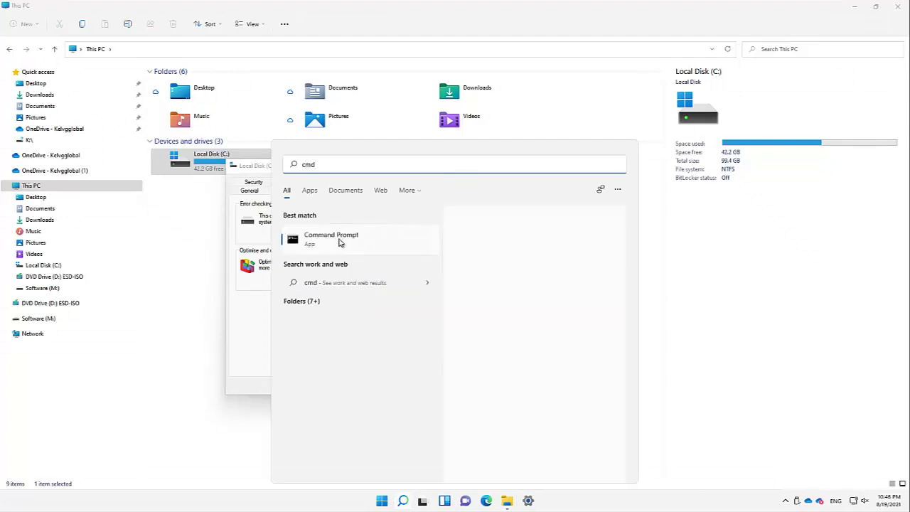
{"action": "right_click", "coordinate": [344, 240]}
{"action": "left_click", "coordinate": [384, 253]}
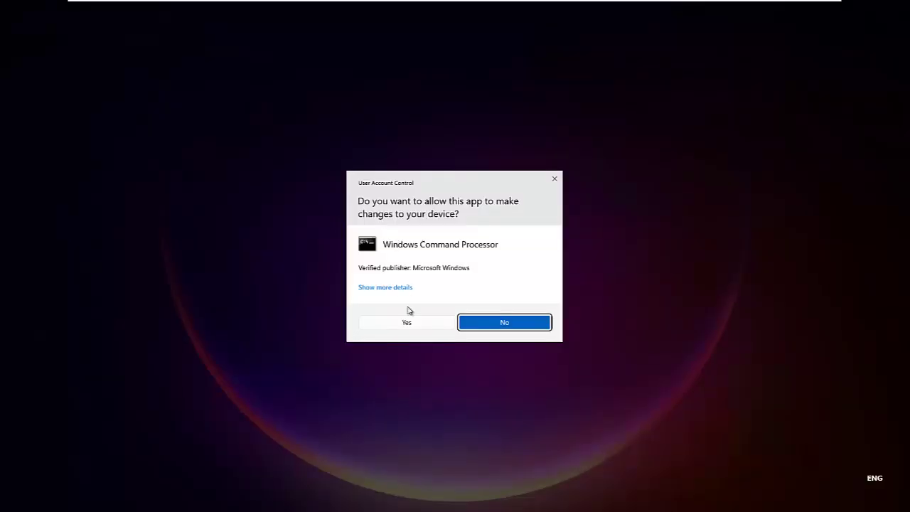
{"action": "left_click", "coordinate": [411, 324]}
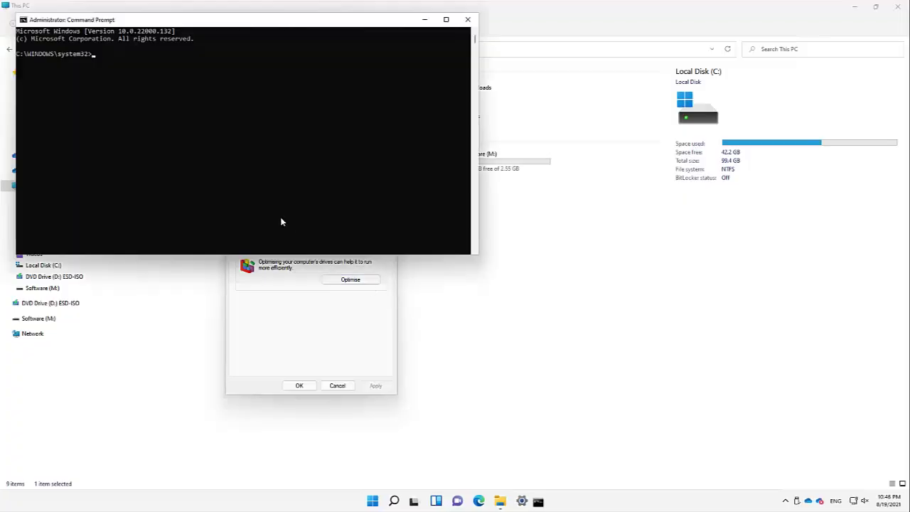
{"action": "left_click", "coordinate": [202, 152]}
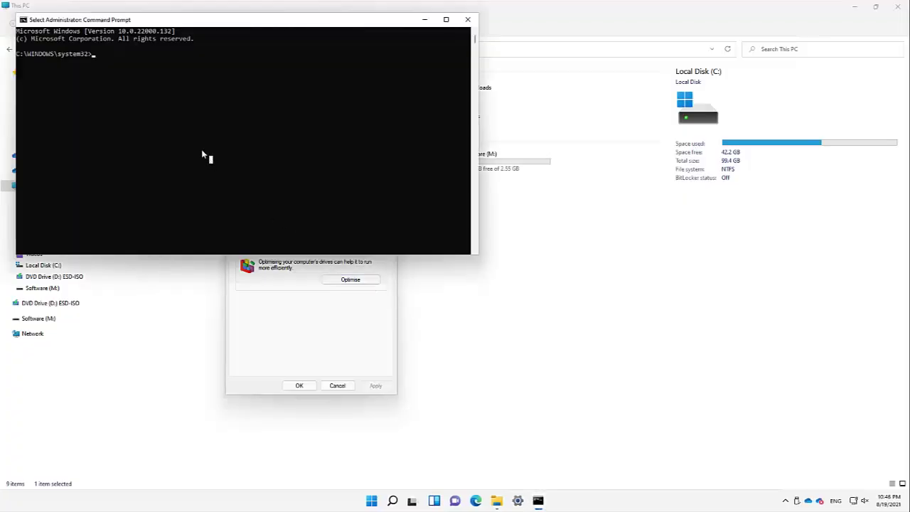
Step: Display the chkdsk help with chkdsk /? and maximize the Command Prompt window to read its options
{"action": "type", "text": "chkdsk"}
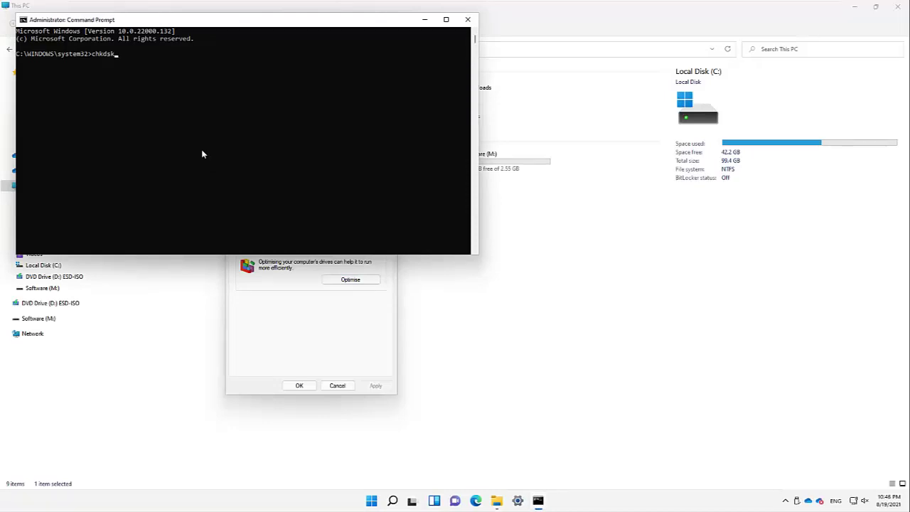
{"action": "type", "text": " /?"}
{"action": "key", "text": "Return"}
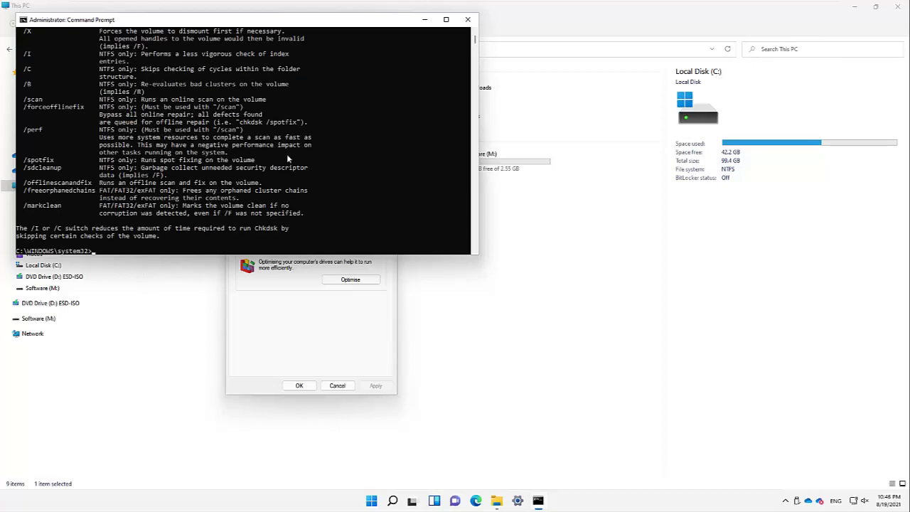
{"action": "left_click", "coordinate": [446, 20]}
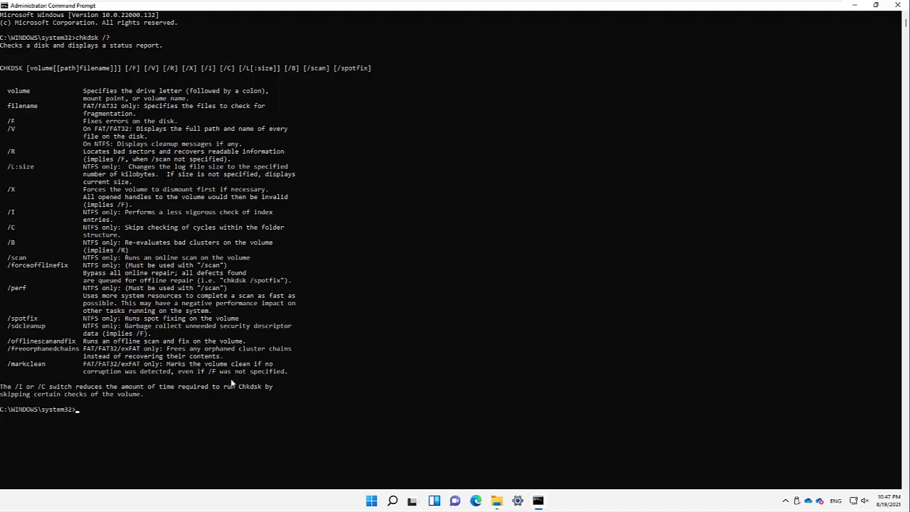
Step: Run chkdsk /f /R, answer n to decline the check at the next restart, and minimize Command Prompt
{"action": "key", "text": "Up"}
{"action": "key", "text": "BackSpace"}
{"action": "type", "text": "f /R"}
{"action": "key", "text": "Return"}
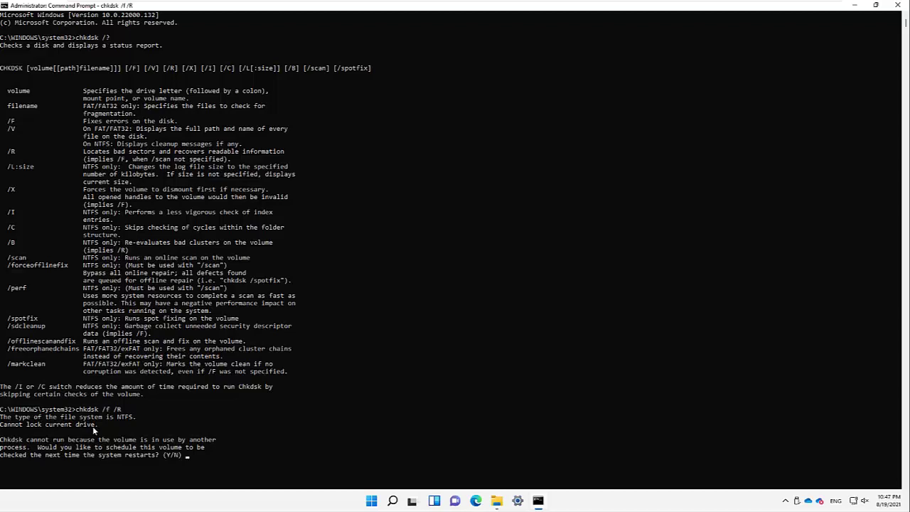
{"action": "type", "text": "y"}
{"action": "key", "text": "BackSpace"}
{"action": "type", "text": "n"}
{"action": "key", "text": "Return"}
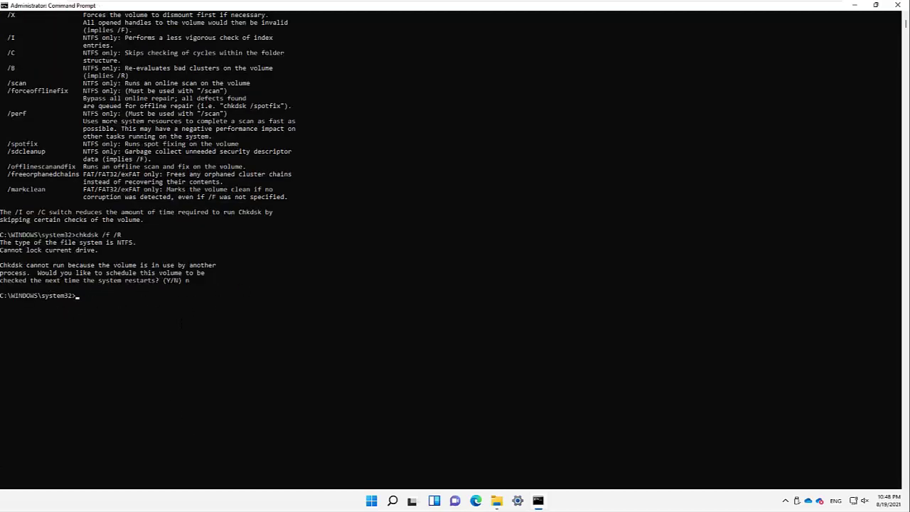
{"action": "left_click", "coordinate": [461, 287]}
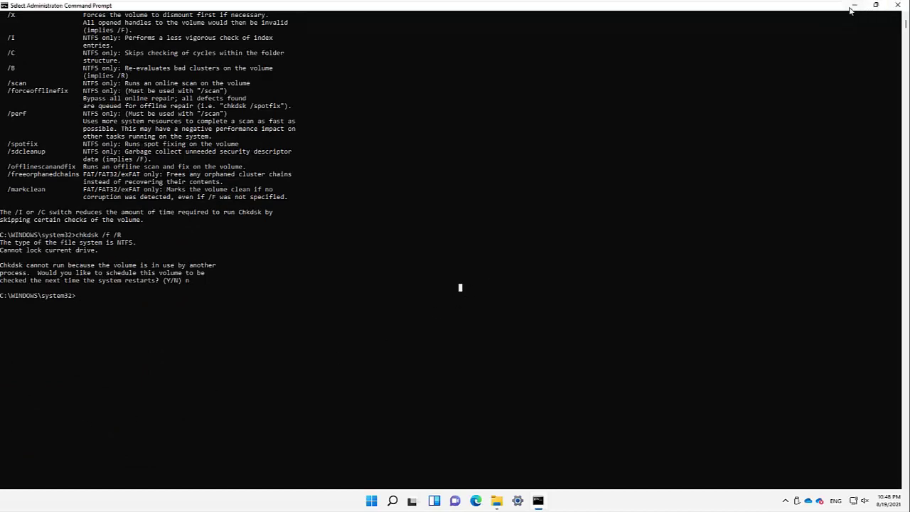
{"action": "left_click", "coordinate": [856, 7]}
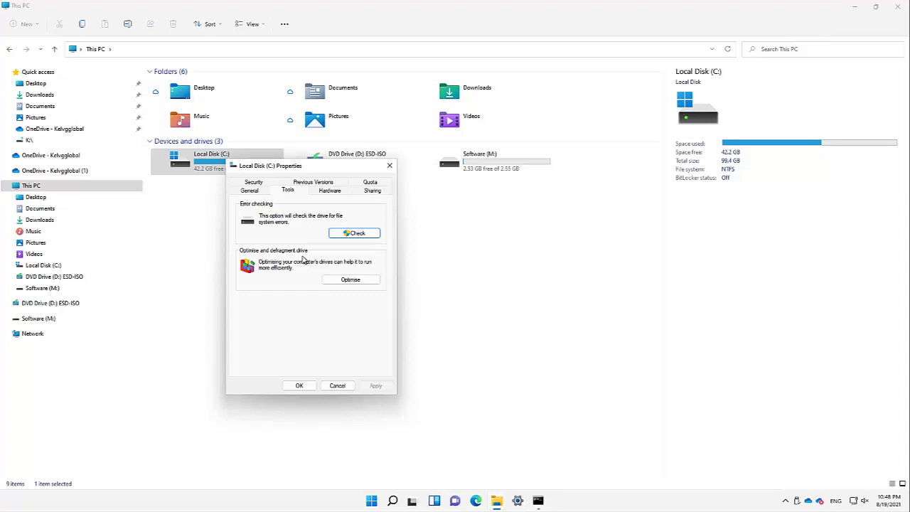
Step: Open Optimise Drives from the drive C: properties, keeping the customised optimisation settings
{"action": "left_click", "coordinate": [351, 280]}
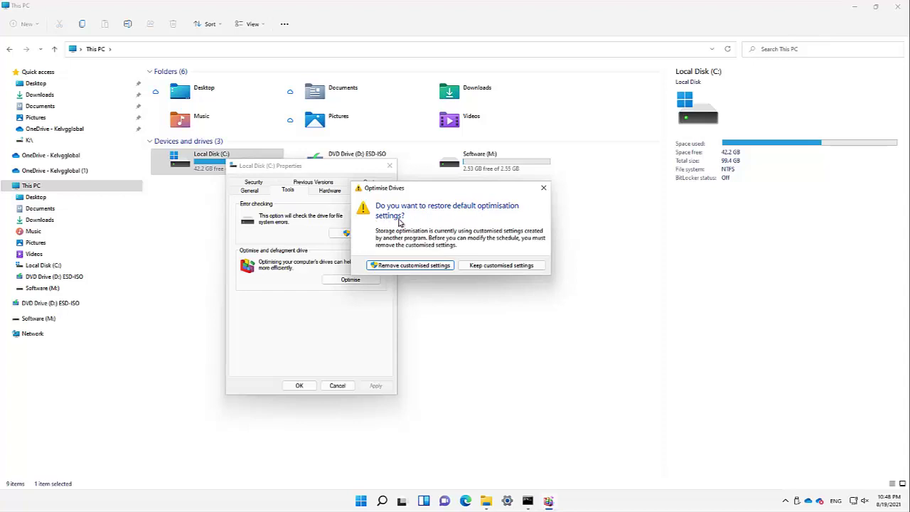
{"action": "left_click", "coordinate": [482, 266]}
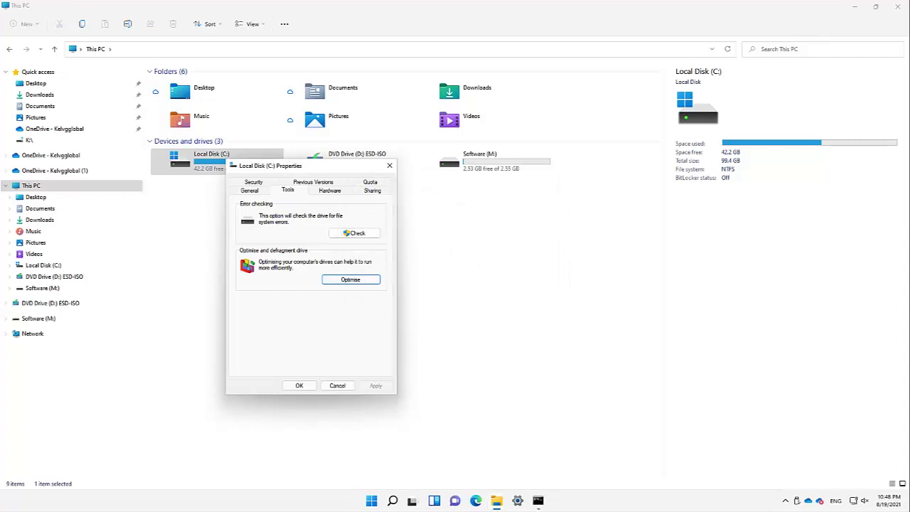
{"action": "key", "text": "Return"}
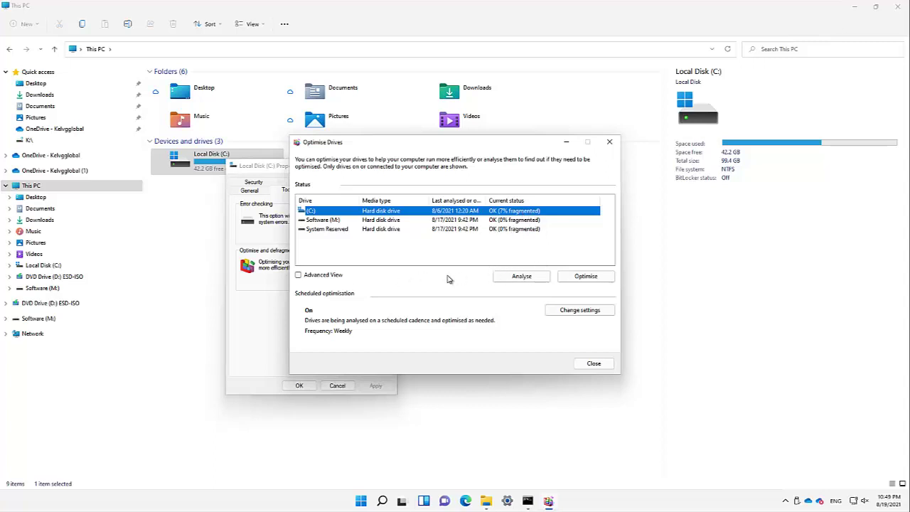
Step: View the drives in Advanced View and return to the basic list, and examine the optimisation schedule without changing it
{"action": "left_click", "coordinate": [314, 278]}
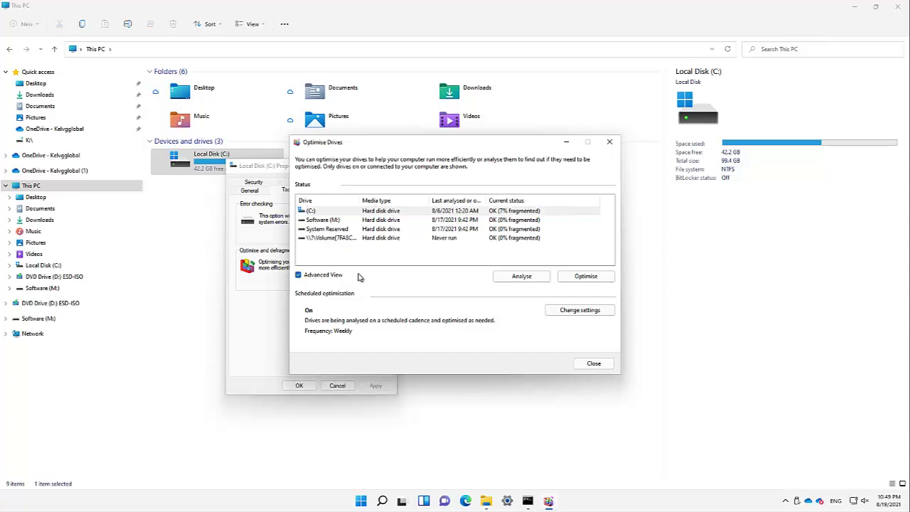
{"action": "left_click", "coordinate": [304, 279]}
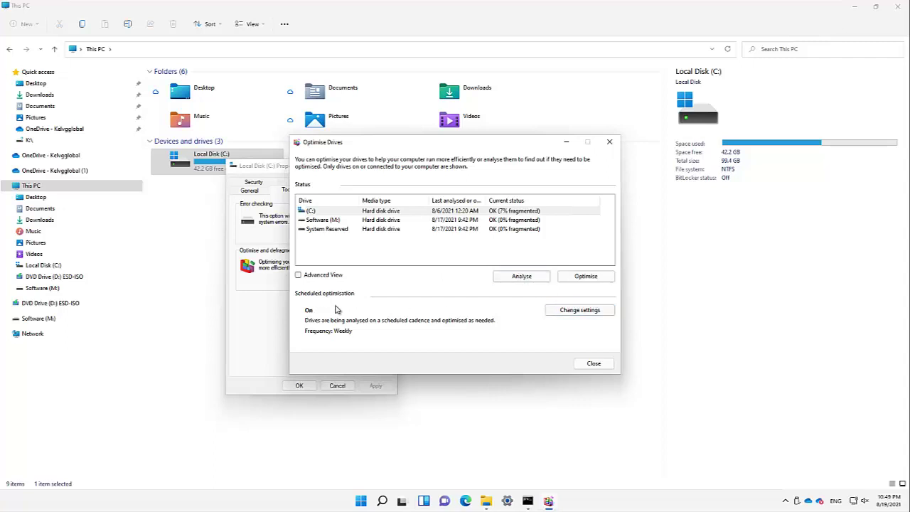
{"action": "left_click", "coordinate": [563, 313]}
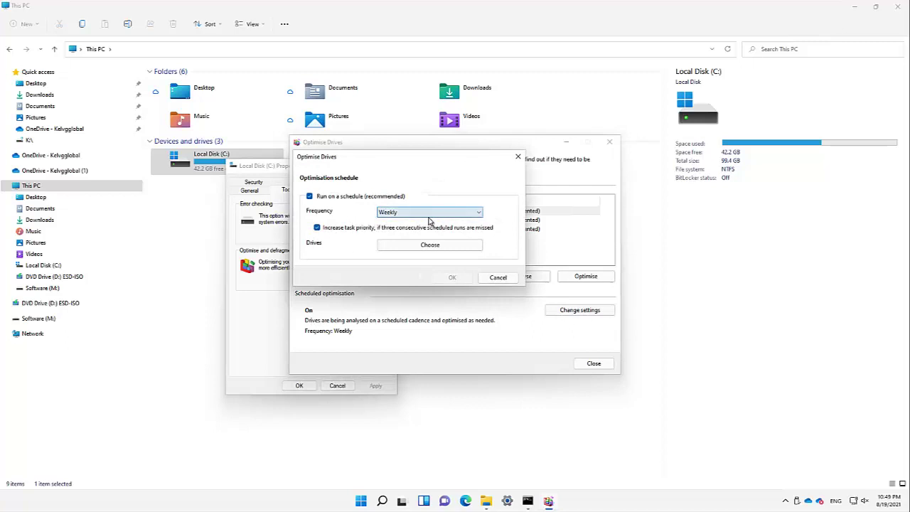
{"action": "left_click", "coordinate": [498, 278]}
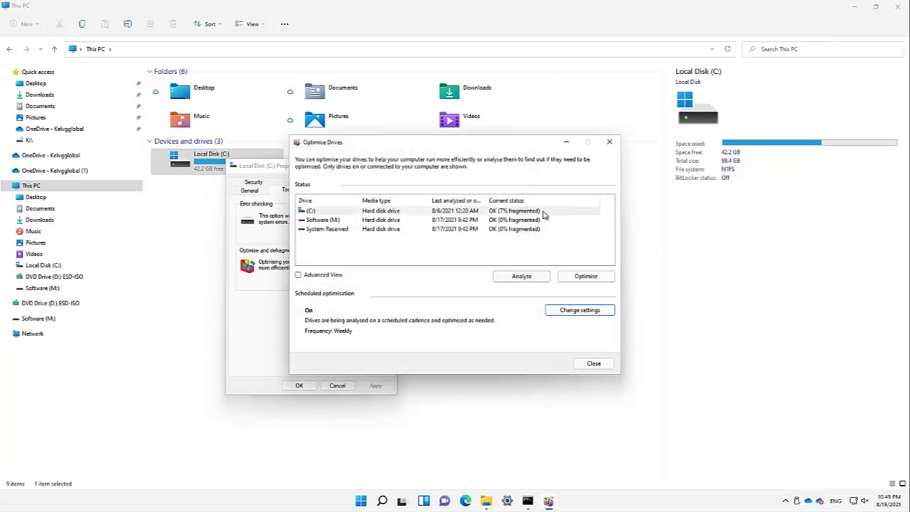
Step: Analyse drive C: and start optimising it, and close Optimise Drives, the drive properties and File Explorer
{"action": "left_click", "coordinate": [534, 278]}
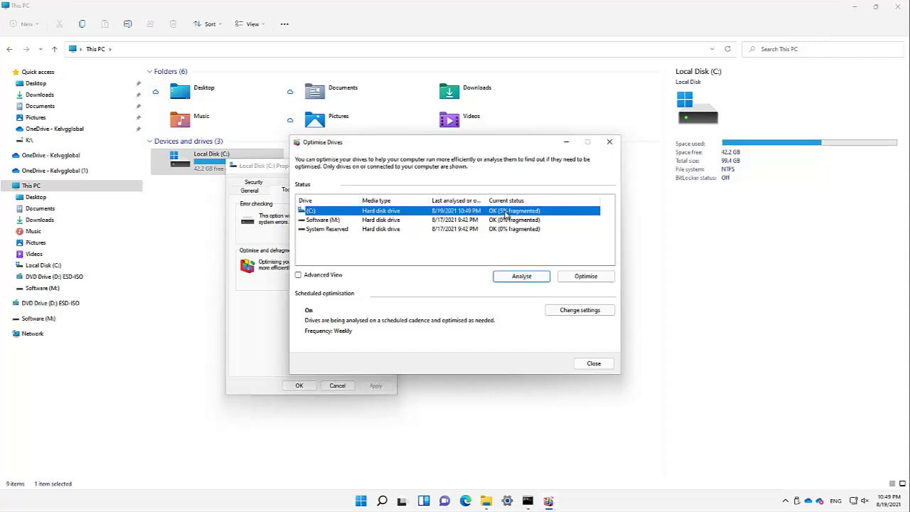
{"action": "left_click", "coordinate": [585, 277]}
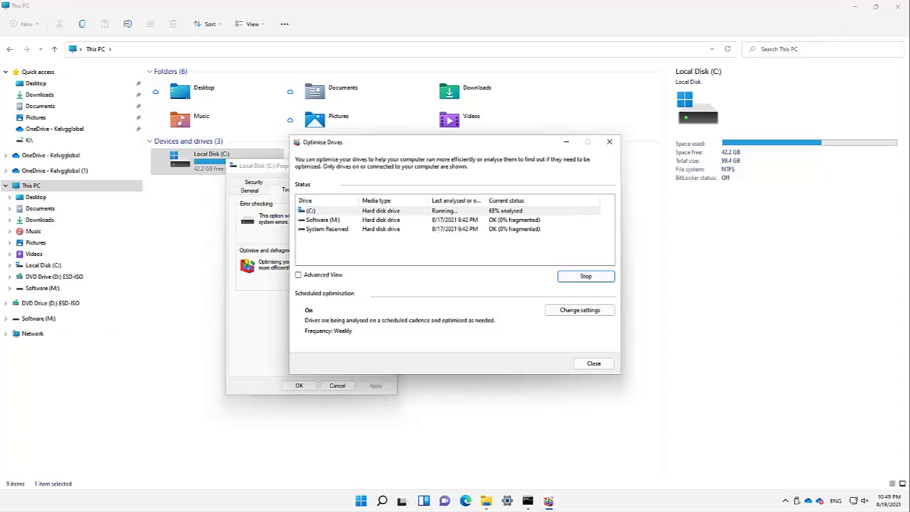
{"action": "left_click", "coordinate": [527, 213]}
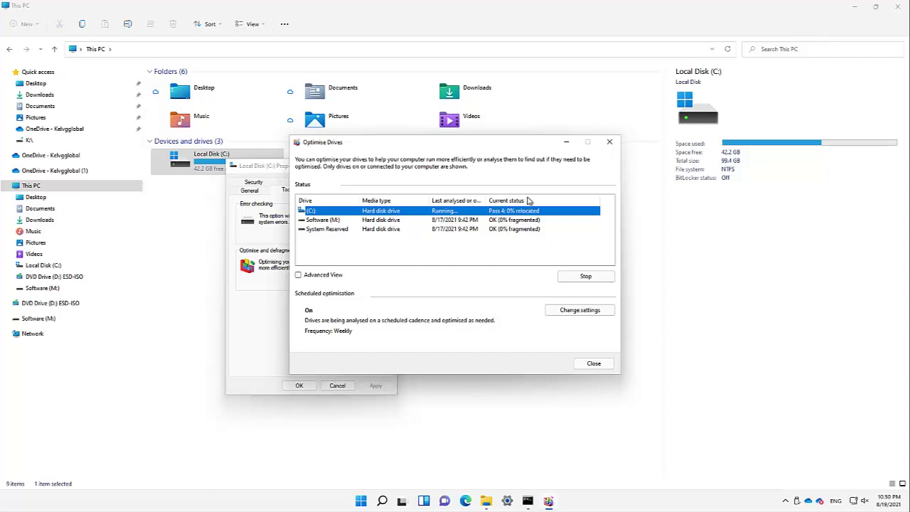
{"action": "left_click", "coordinate": [609, 142]}
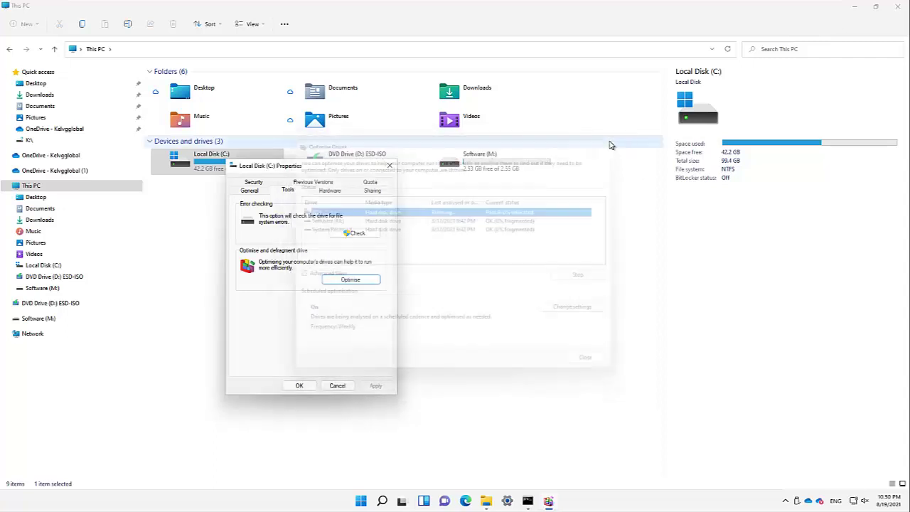
{"action": "left_click", "coordinate": [389, 166]}
{"action": "left_click", "coordinate": [898, 7]}
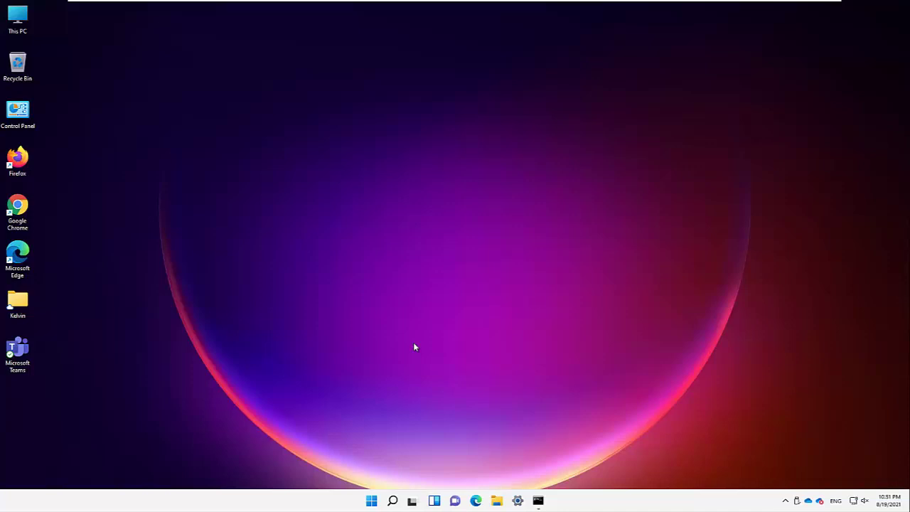
Step: Open the Create a restore point settings and select Turn on system protection for Local Disk (C:)
{"action": "left_click", "coordinate": [393, 500]}
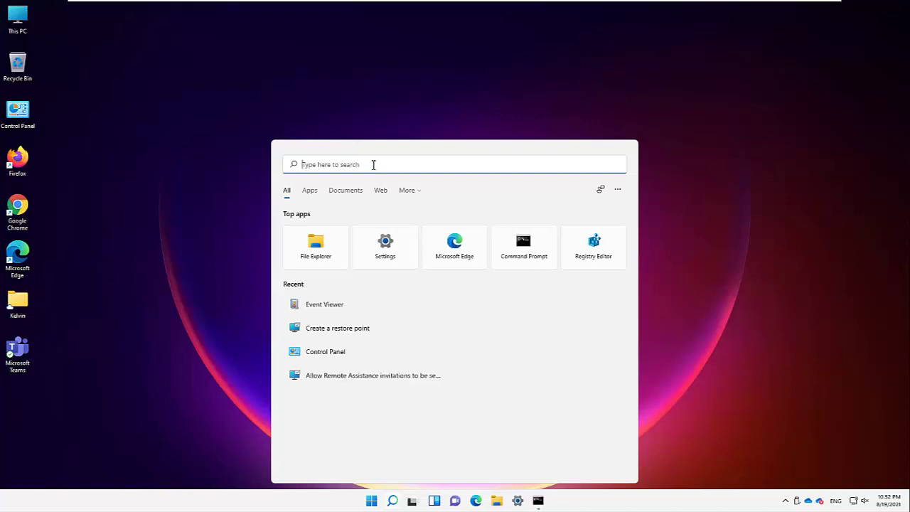
{"action": "type", "text": "restore"}
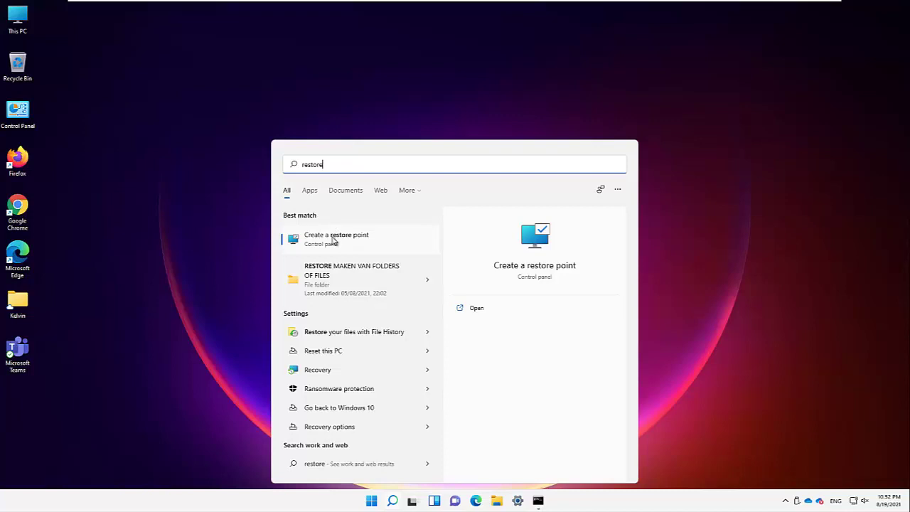
{"action": "left_click", "coordinate": [332, 240]}
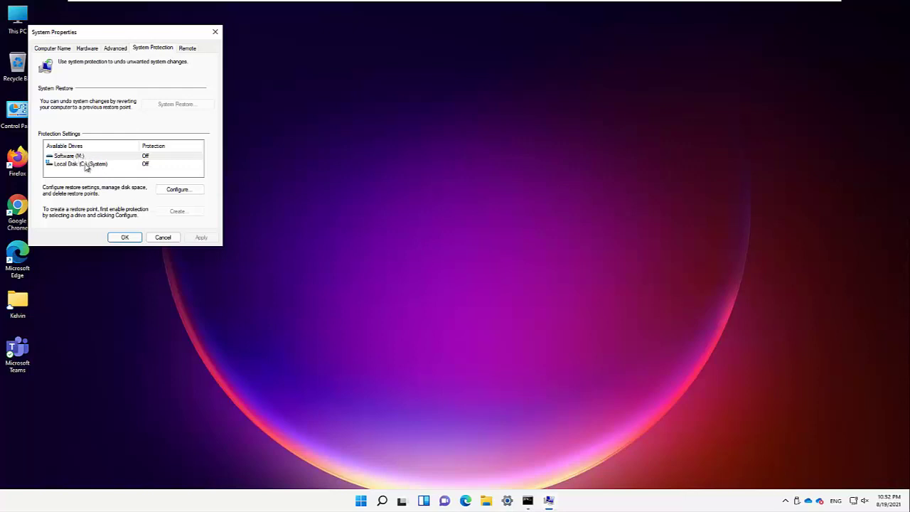
{"action": "left_click", "coordinate": [85, 165]}
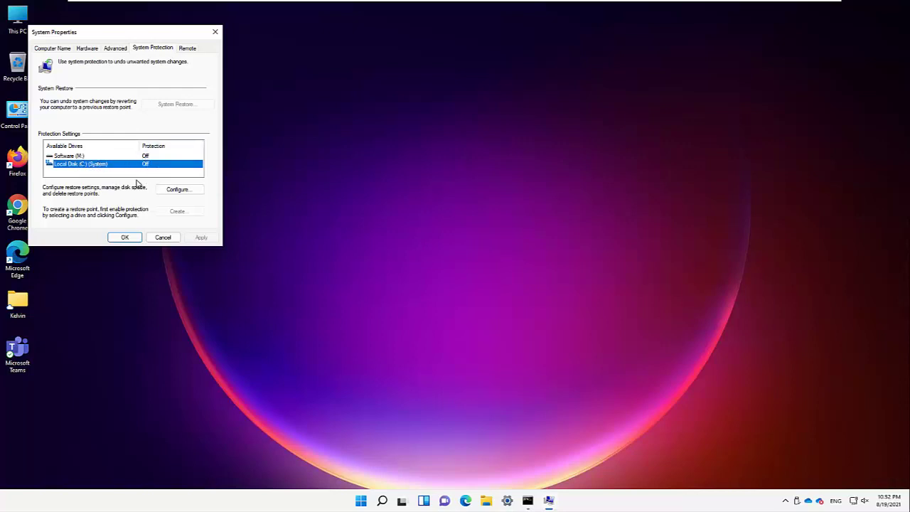
{"action": "left_click", "coordinate": [178, 190]}
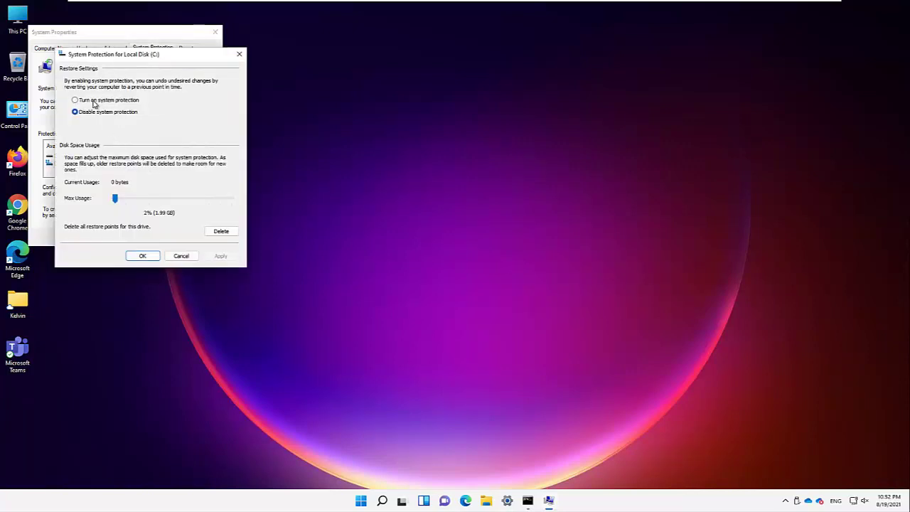
{"action": "left_click", "coordinate": [95, 104]}
{"action": "left_click_drag", "start_coordinate": [109, 62], "coordinate": [202, 69]}
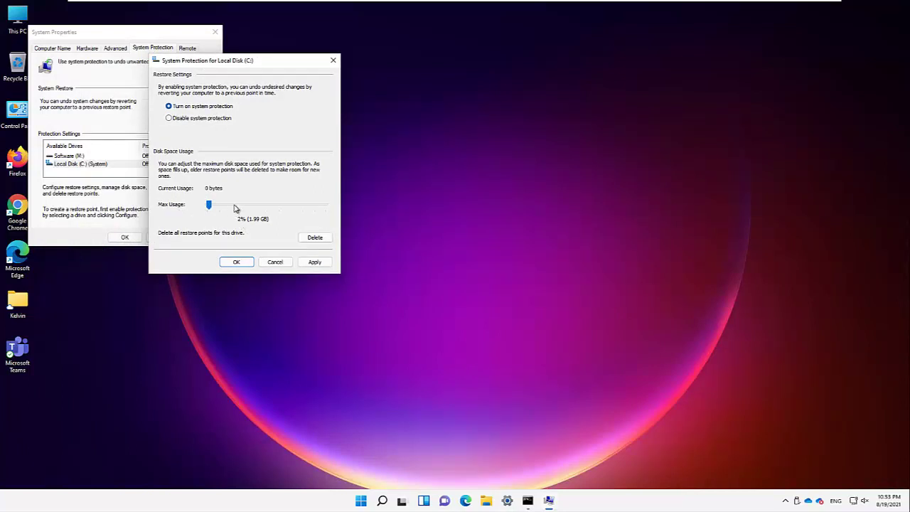
Step: Raise the Max Usage for system protection on drive C: to 97% and check the drives in This PC
{"action": "left_click_drag", "start_coordinate": [210, 205], "coordinate": [239, 207]}
{"action": "left_click", "coordinate": [303, 208]}
{"action": "left_click", "coordinate": [322, 207]}
{"action": "left_click", "coordinate": [325, 207]}
{"action": "left_click", "coordinate": [325, 207]}
{"action": "left_click", "coordinate": [487, 501]}
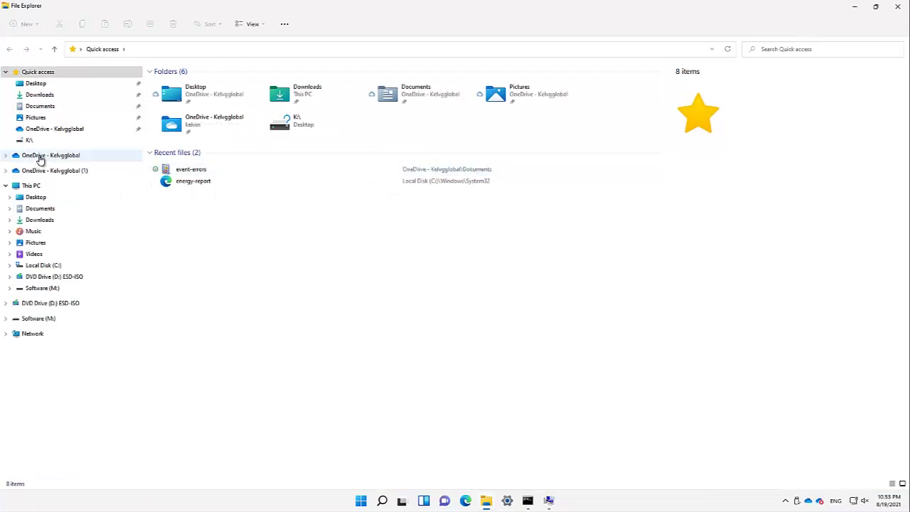
{"action": "left_click", "coordinate": [37, 186]}
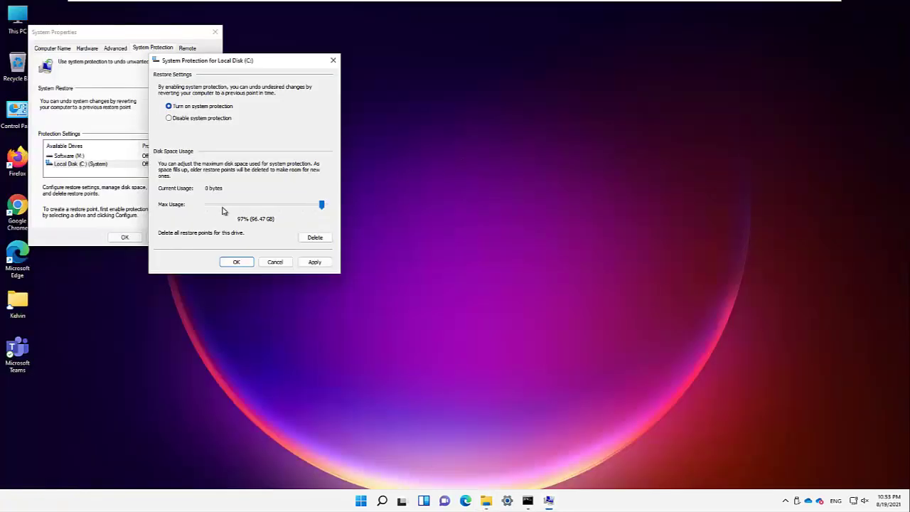
Step: Set the Max Usage for system protection on drive C: to 21% (20.89 GB), and apply and close the protection settings
{"action": "left_click", "coordinate": [220, 206]}
{"action": "left_click_drag", "start_coordinate": [220, 208], "coordinate": [222, 207]}
{"action": "left_click", "coordinate": [222, 207]}
{"action": "mouse_move", "coordinate": [231, 205]}
{"action": "left_mouse_down"}
{"action": "mouse_move", "coordinate": [224, 209]}
{"action": "mouse_move", "coordinate": [235, 208]}
{"action": "left_mouse_up"}
{"action": "left_click", "coordinate": [313, 262]}
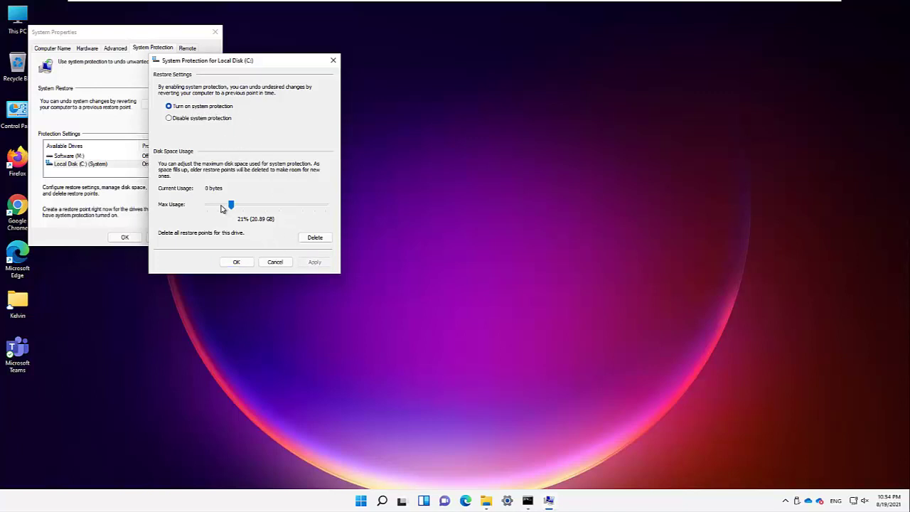
{"action": "left_click", "coordinate": [237, 263]}
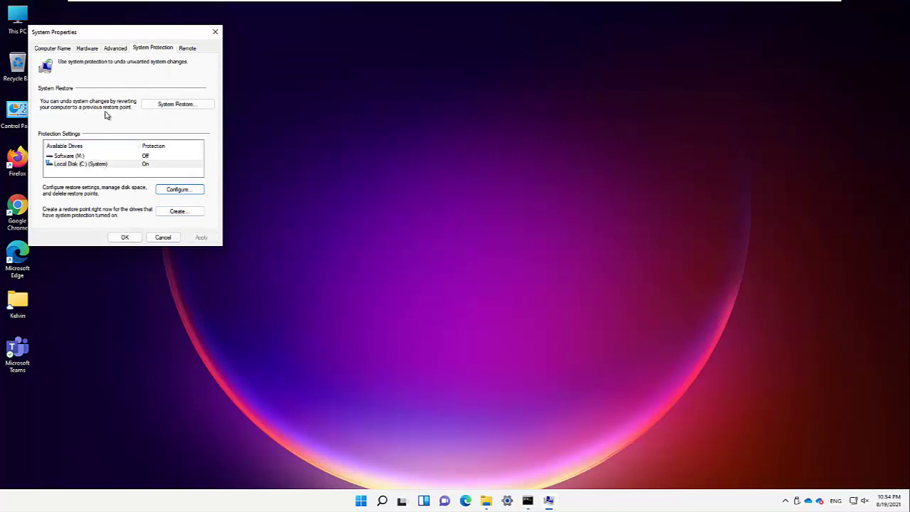
Step: Check System Restore for existing restore points, and create a restore point with the description "se"
{"action": "left_click", "coordinate": [173, 108]}
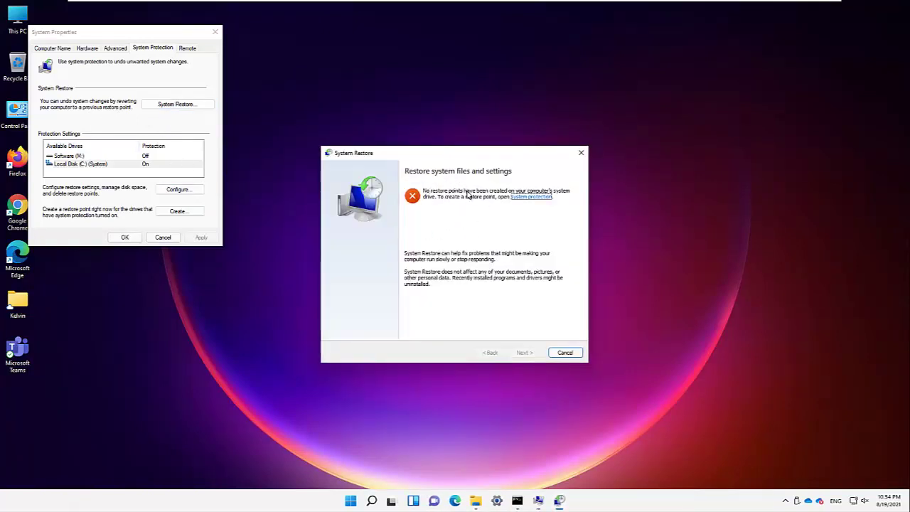
{"action": "key", "text": "Escape"}
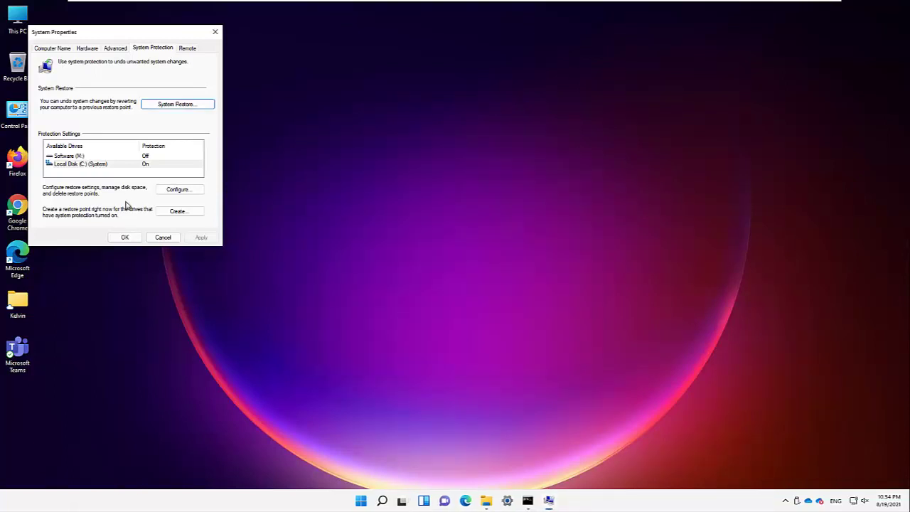
{"action": "left_click", "coordinate": [172, 212]}
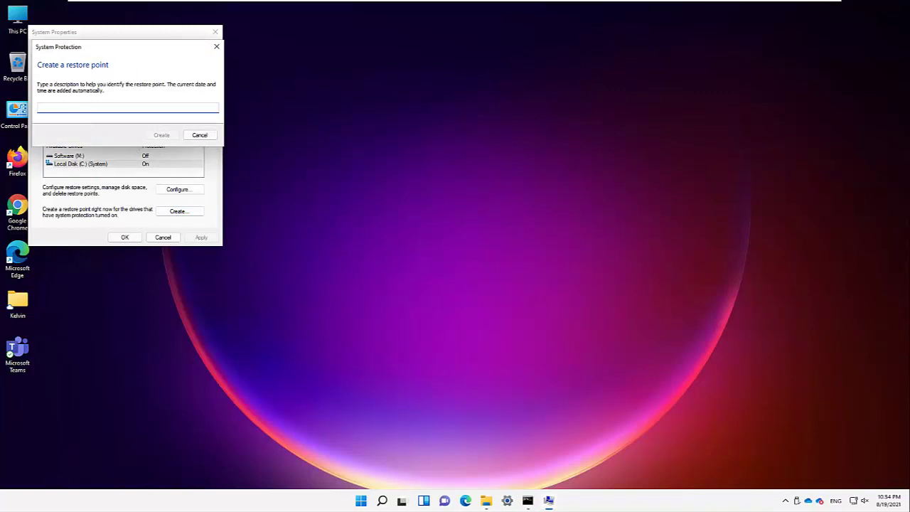
{"action": "type", "text": "se"}
{"action": "left_click", "coordinate": [162, 135]}
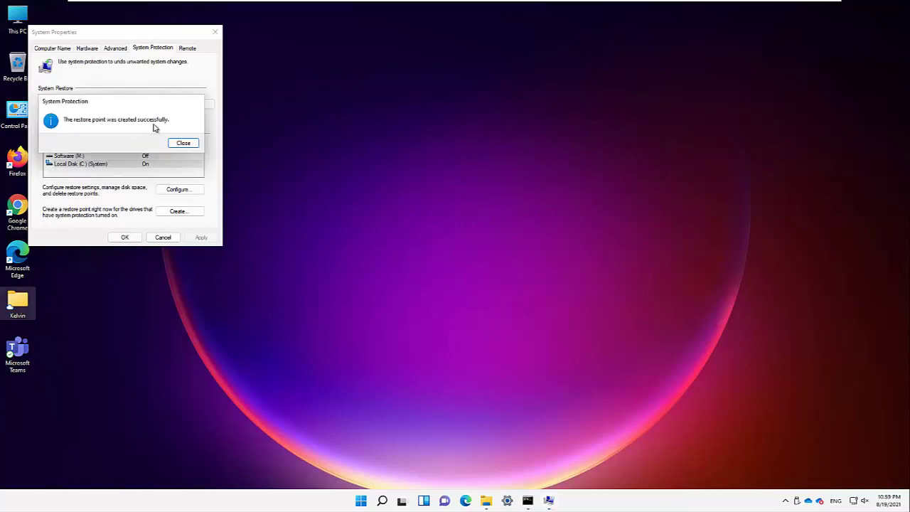
{"action": "left_click", "coordinate": [183, 144]}
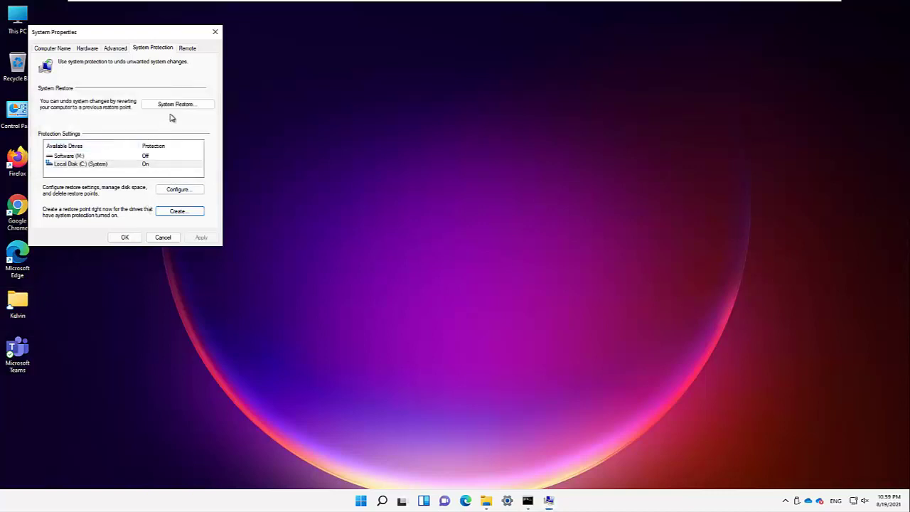
Step: Reopen System Restore to check that a restore can be started, and close it and System Properties
{"action": "left_click", "coordinate": [173, 108]}
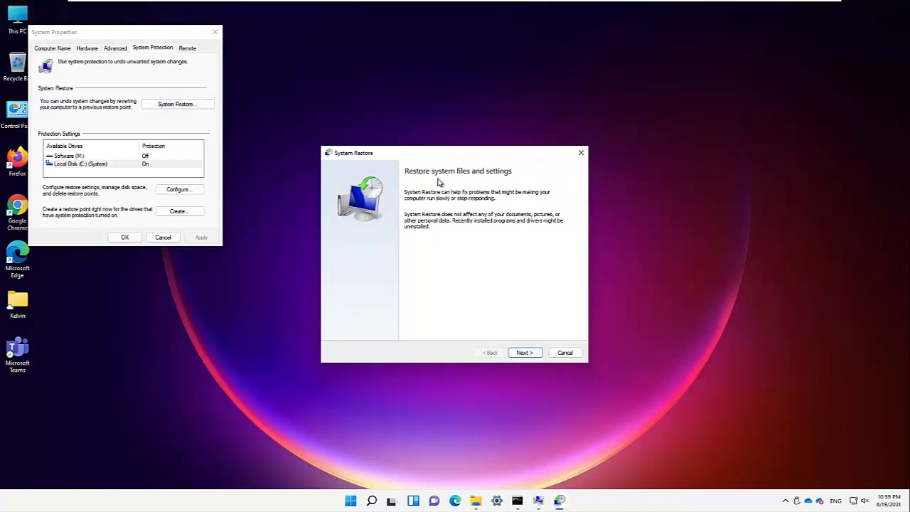
{"action": "left_click", "coordinate": [581, 152]}
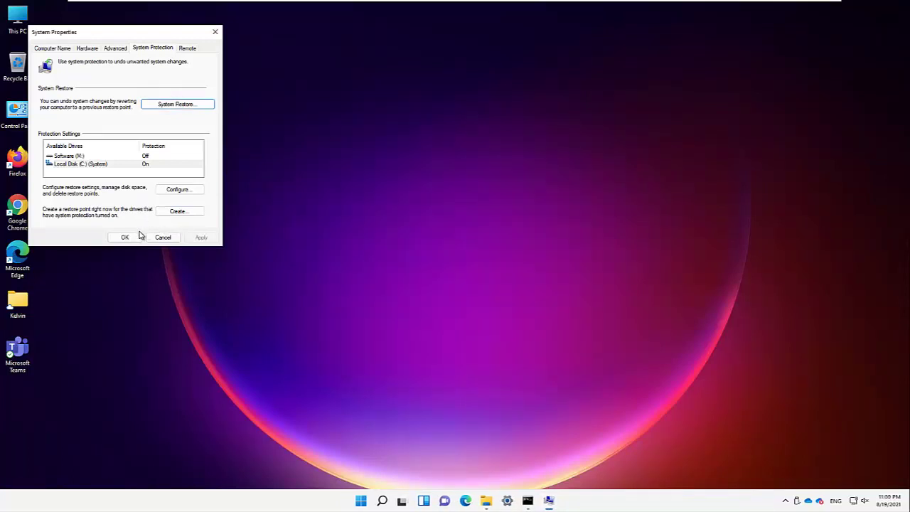
{"action": "left_click", "coordinate": [125, 237]}
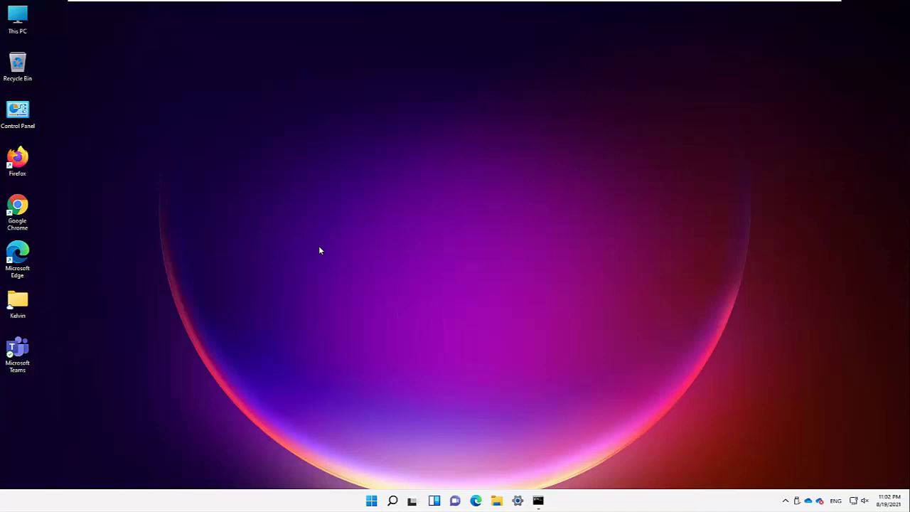
Step: Search Windows for File History and open it
{"action": "left_click", "coordinate": [393, 501]}
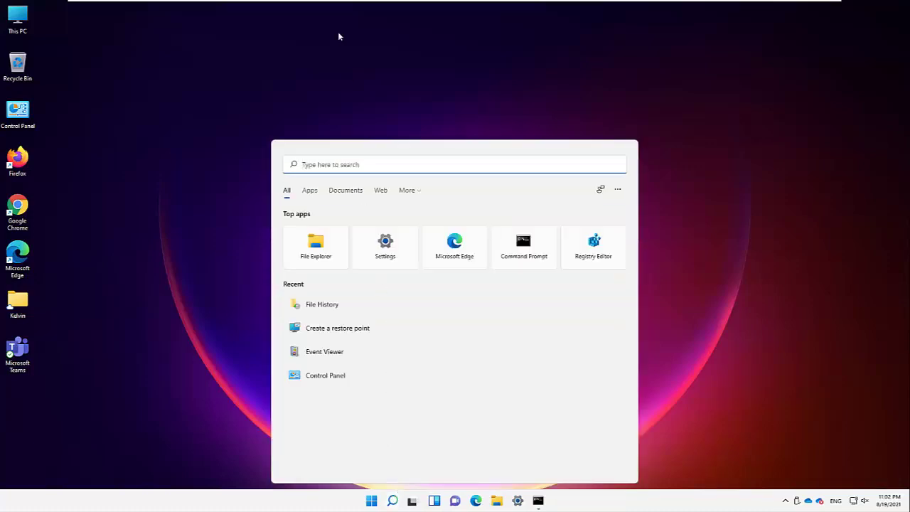
{"action": "type", "text": "file sh"}
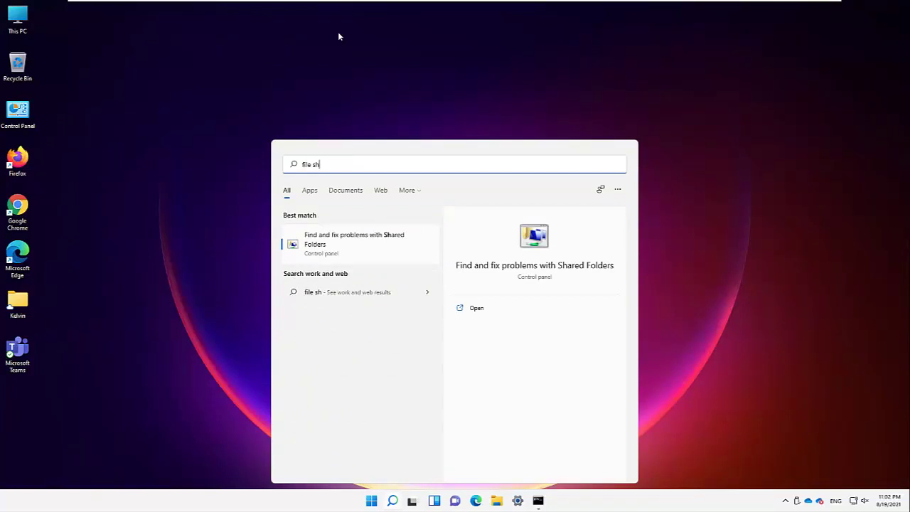
{"action": "key", "text": "BackSpace"}
{"action": "key", "text": "BackSpace"}
{"action": "key", "text": "BackSpace"}
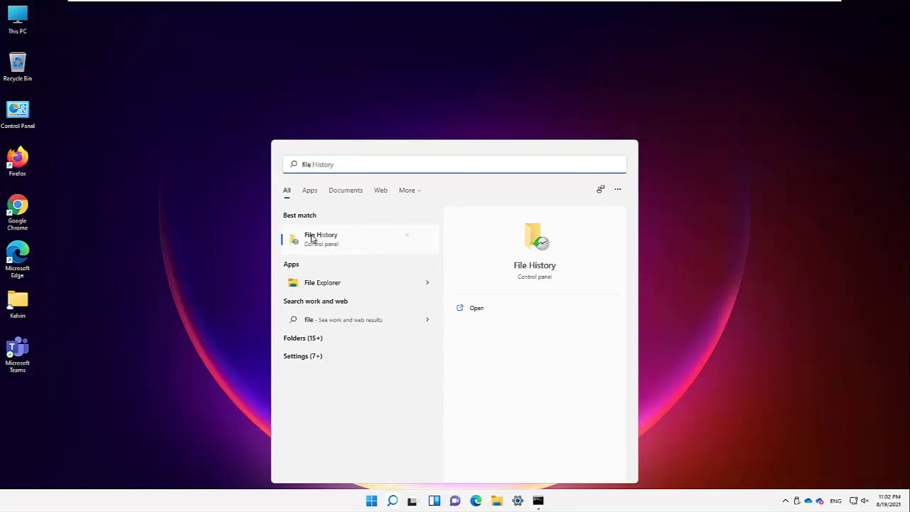
{"action": "left_click", "coordinate": [336, 240]}
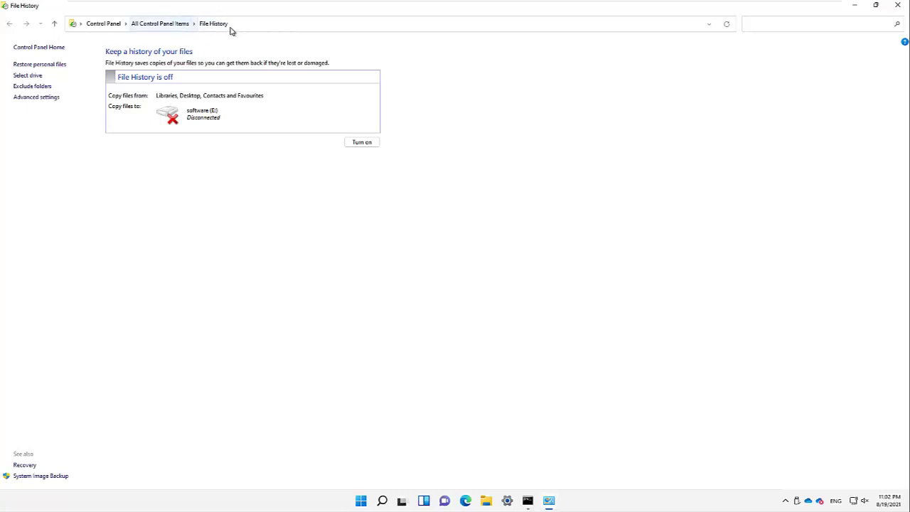
Step: Find Restore your files with File History in Settings, and open and maximise its File History configuration window
{"action": "left_click", "coordinate": [508, 501]}
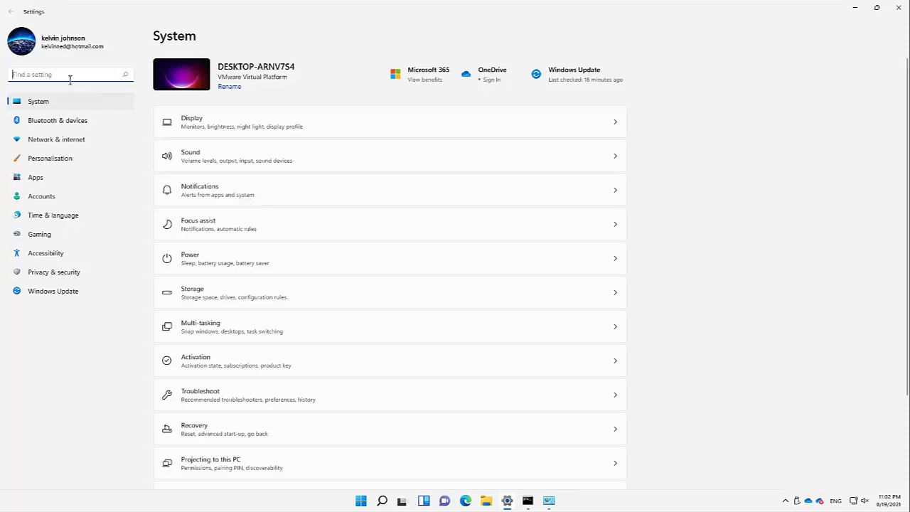
{"action": "type", "text": "fil"}
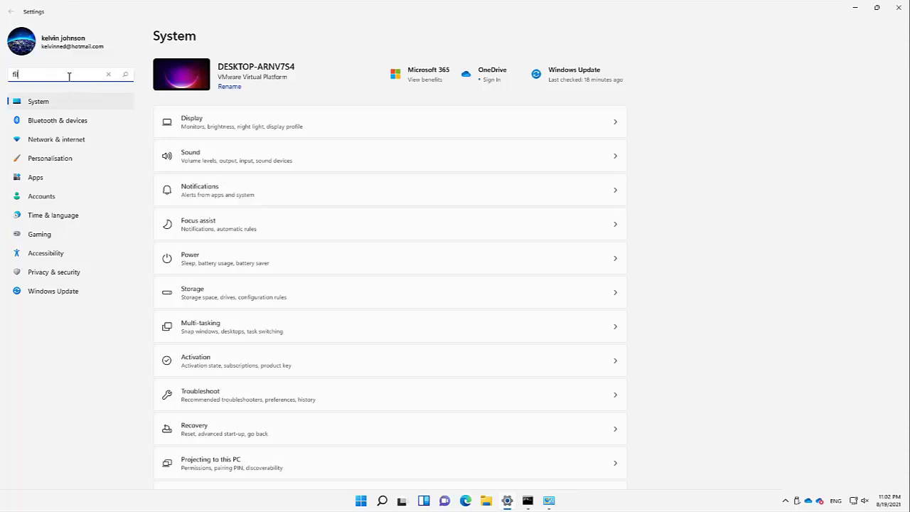
{"action": "type", "text": "e his"}
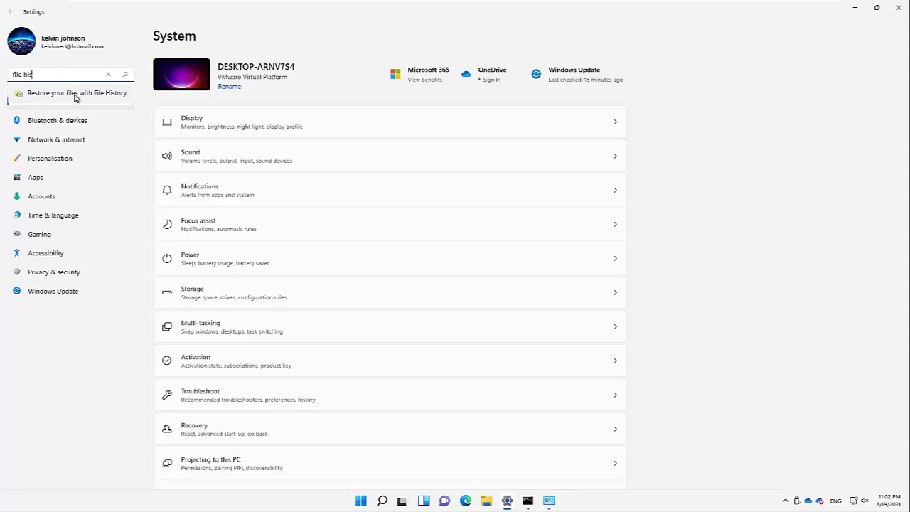
{"action": "left_click", "coordinate": [76, 93]}
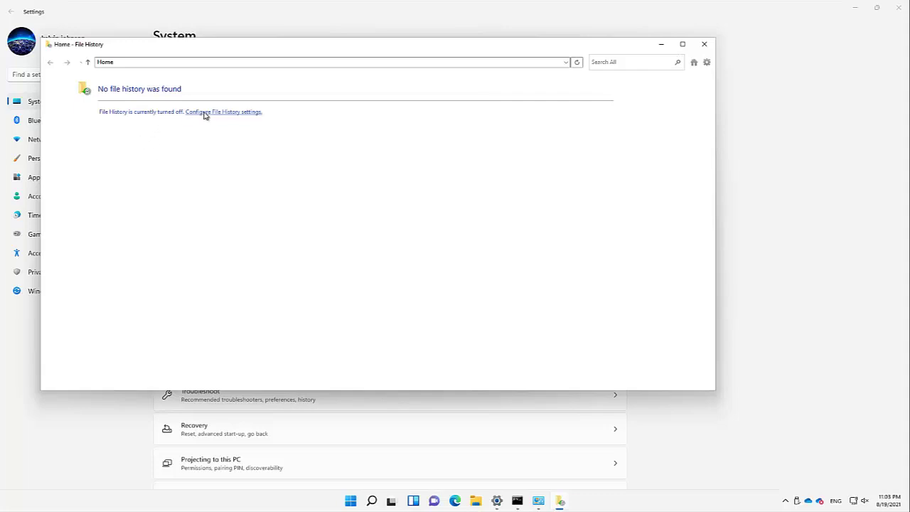
{"action": "left_click", "coordinate": [245, 114]}
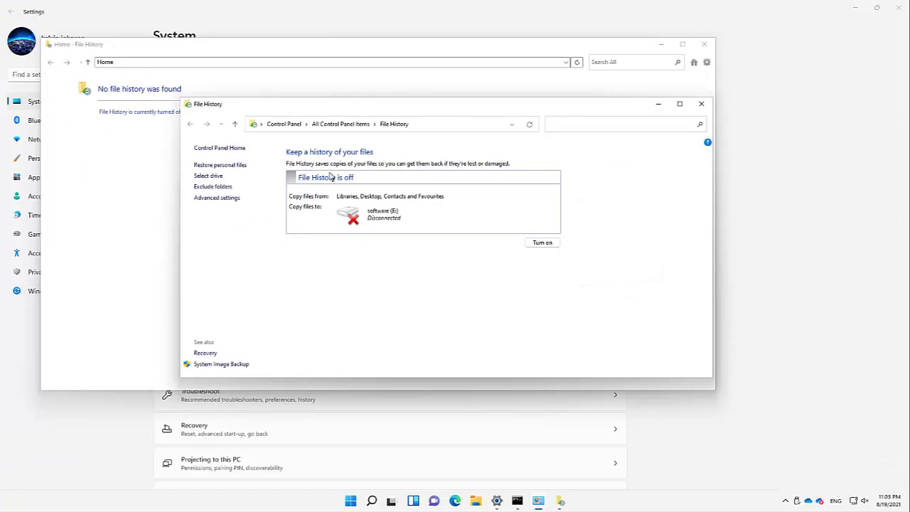
{"action": "left_click", "coordinate": [680, 104]}
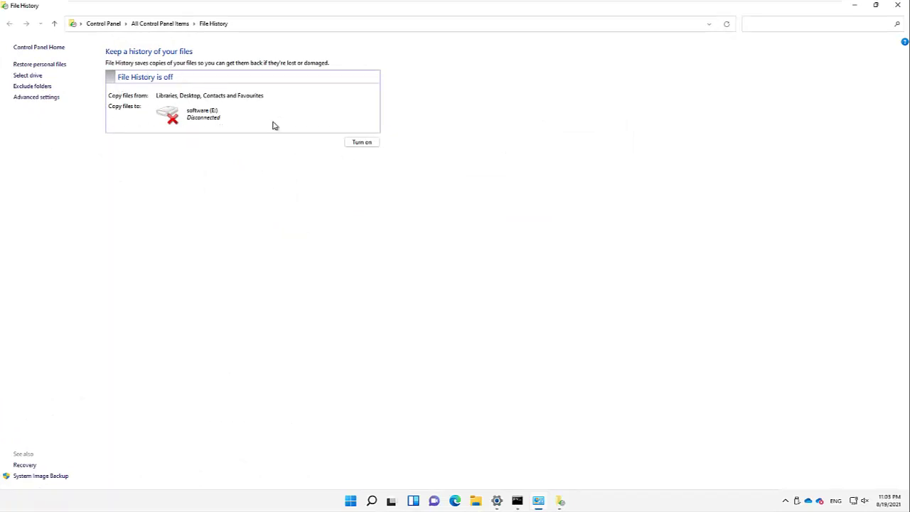
Step: Turn on File History and look through the available drives and network locations for its copies
{"action": "left_click", "coordinate": [363, 145]}
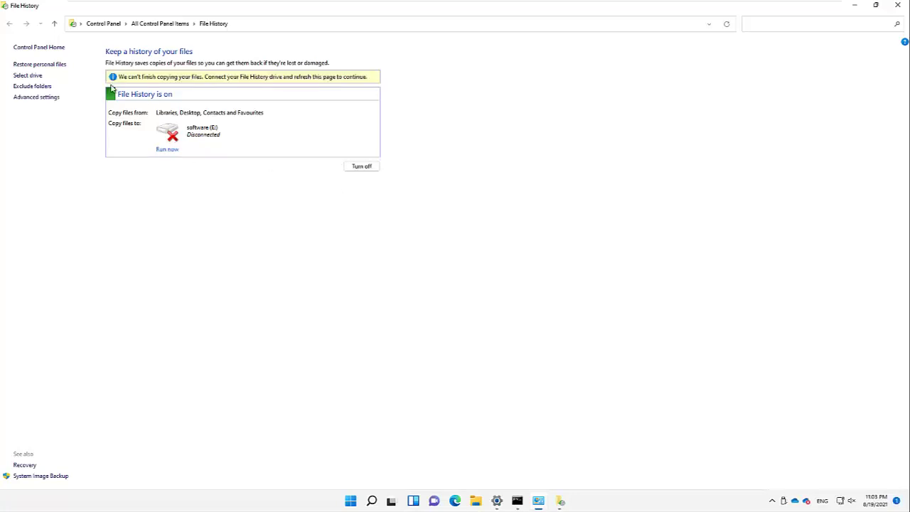
{"action": "left_click", "coordinate": [33, 76]}
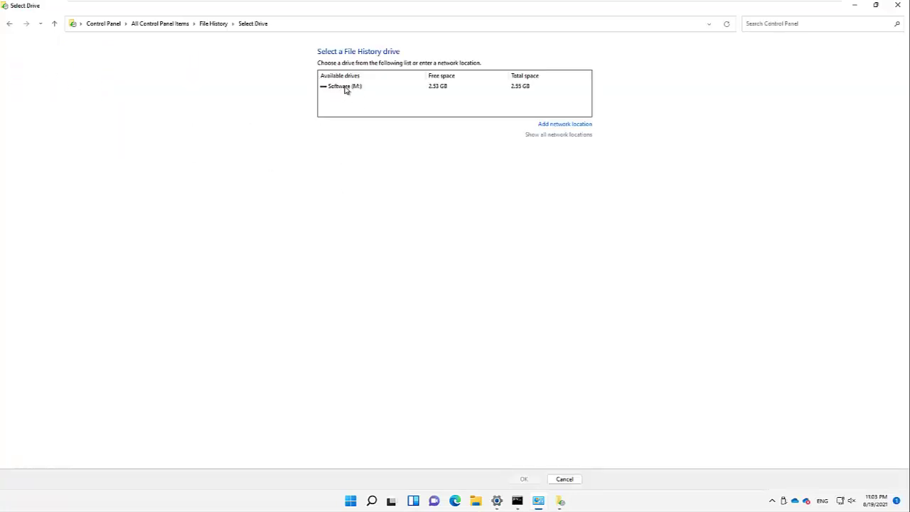
{"action": "left_click", "coordinate": [346, 88]}
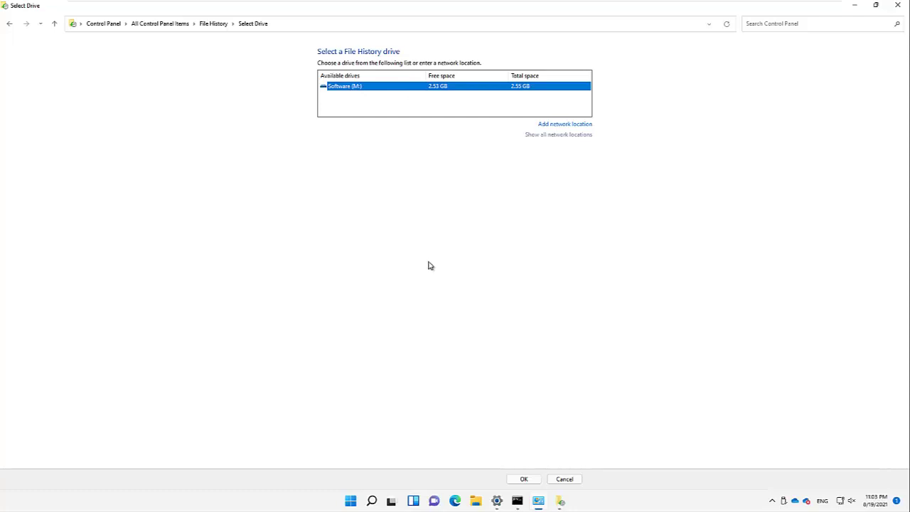
{"action": "left_click", "coordinate": [559, 125]}
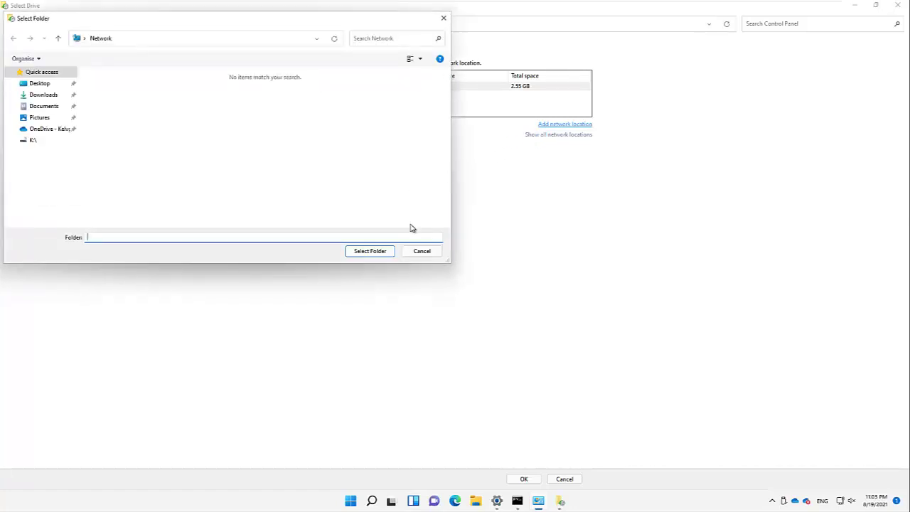
{"action": "left_click", "coordinate": [420, 253]}
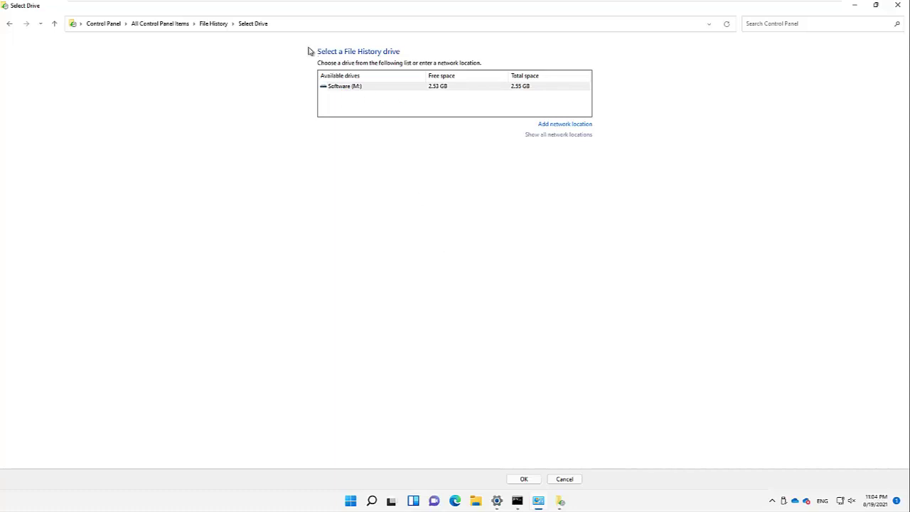
Step: Set Software (M:) as the File History drive, moving the existing files too, and run File History immediately
{"action": "left_click", "coordinate": [351, 87]}
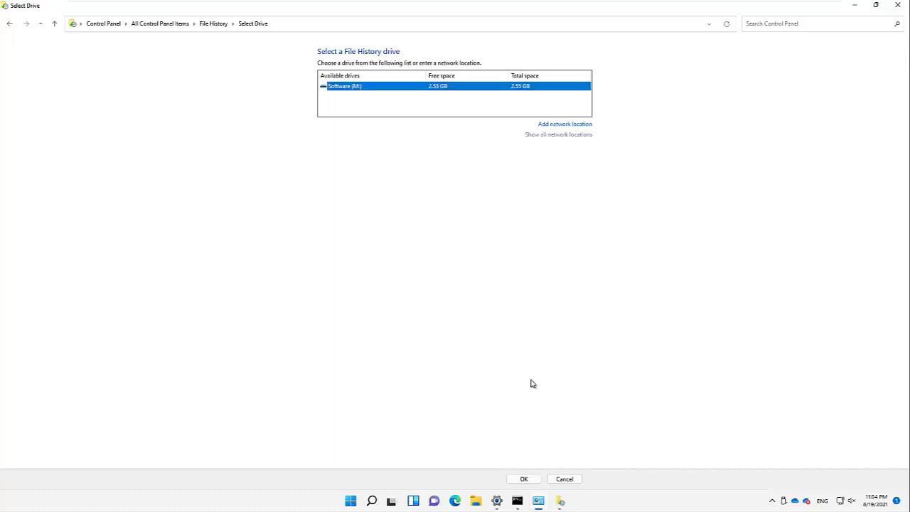
{"action": "left_click", "coordinate": [527, 478]}
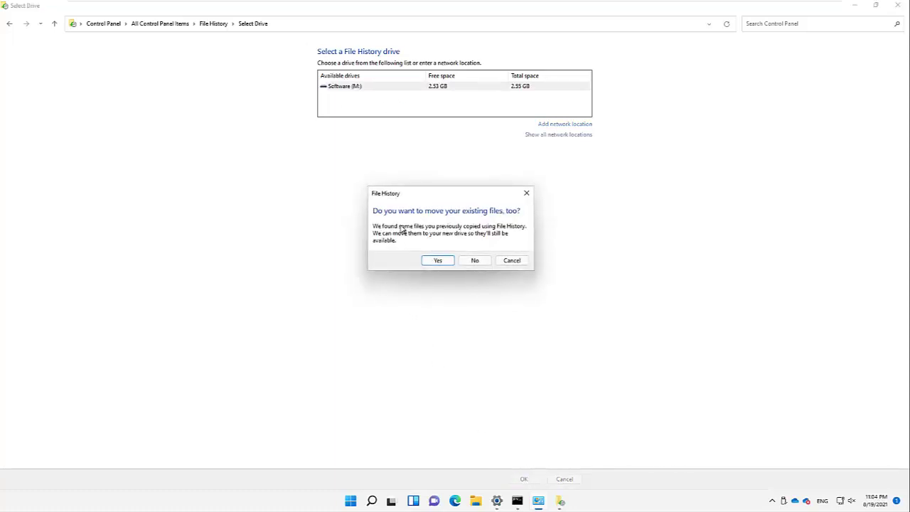
{"action": "left_click", "coordinate": [439, 260]}
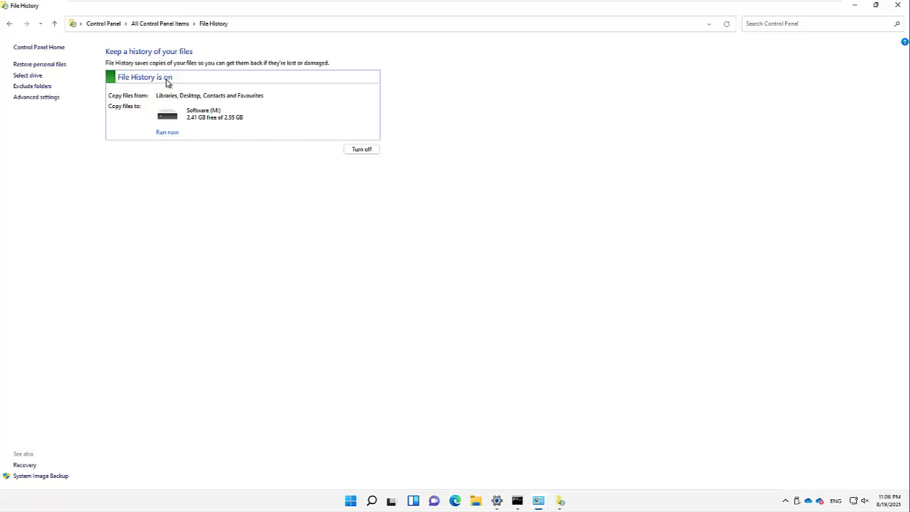
{"action": "left_click", "coordinate": [169, 133]}
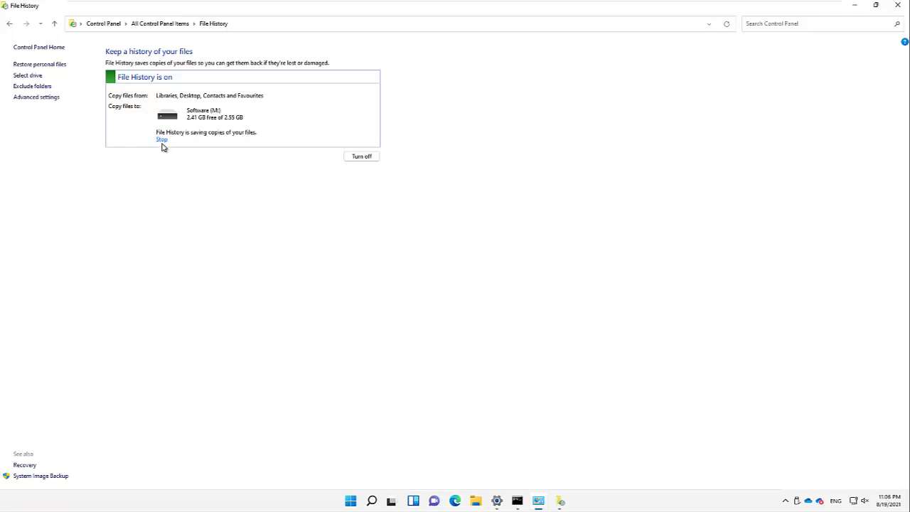
Step: Try saving File History copies every 12 hours and every 3 hours, with versions kept Forever (default), and discard the changes
{"action": "left_click", "coordinate": [36, 98]}
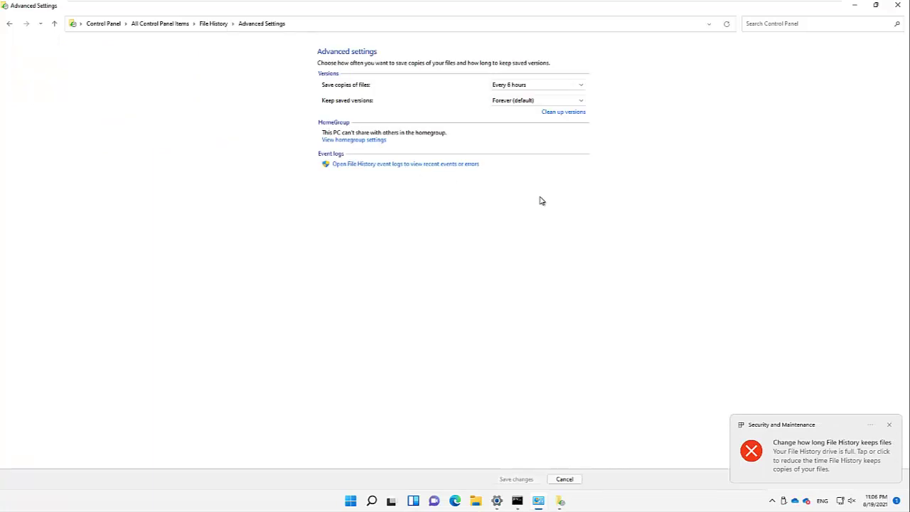
{"action": "left_click", "coordinate": [889, 425]}
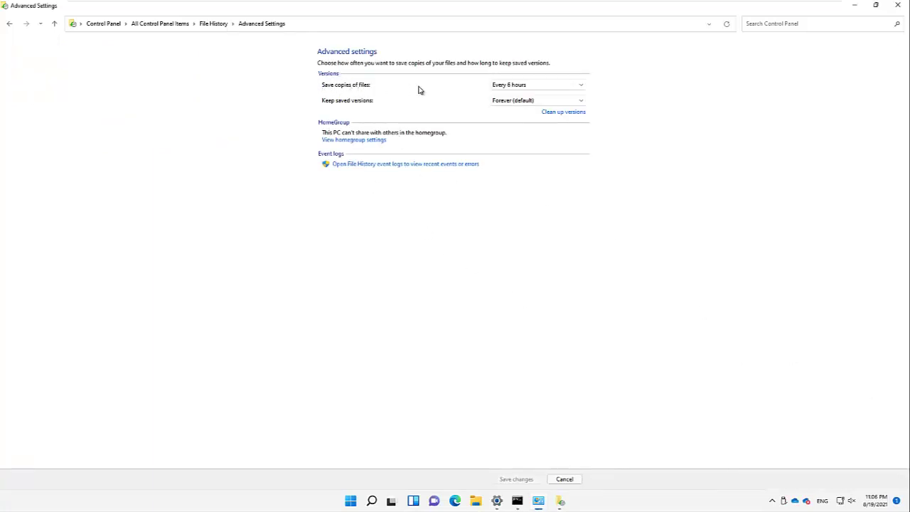
{"action": "left_click", "coordinate": [511, 89]}
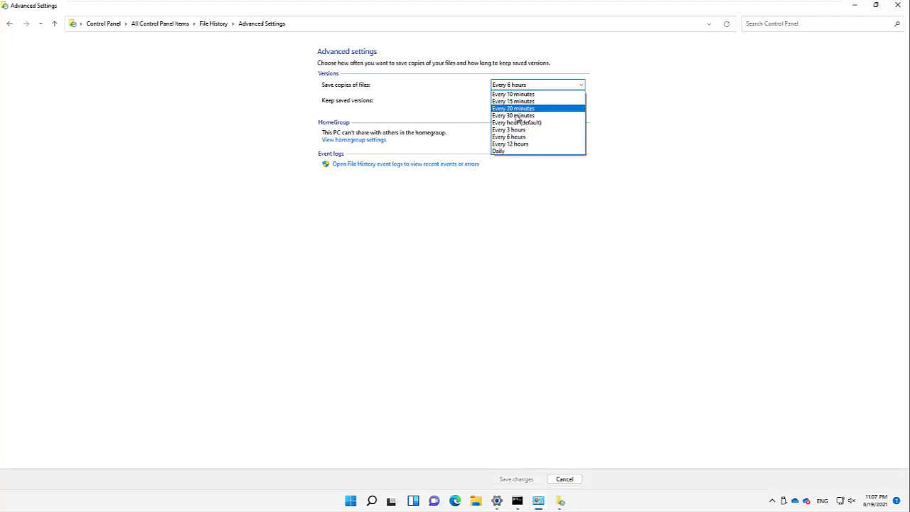
{"action": "left_click", "coordinate": [510, 144]}
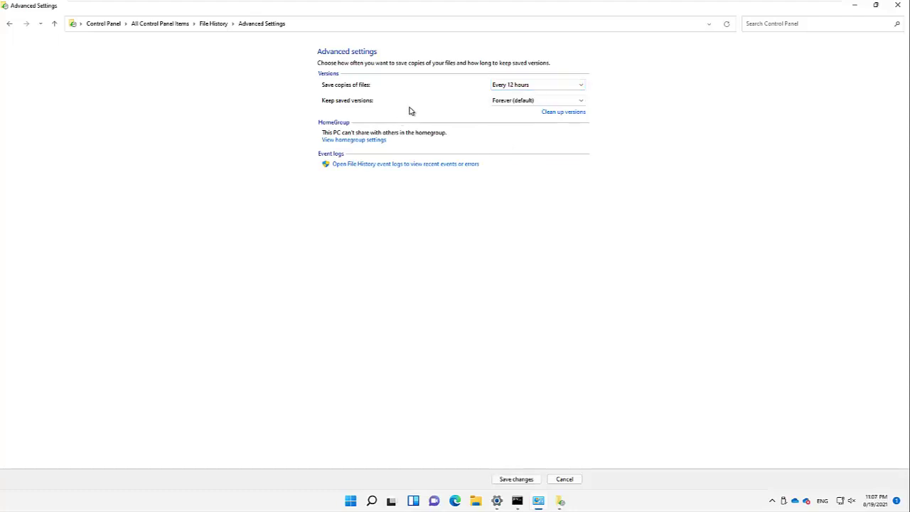
{"action": "left_click", "coordinate": [532, 86]}
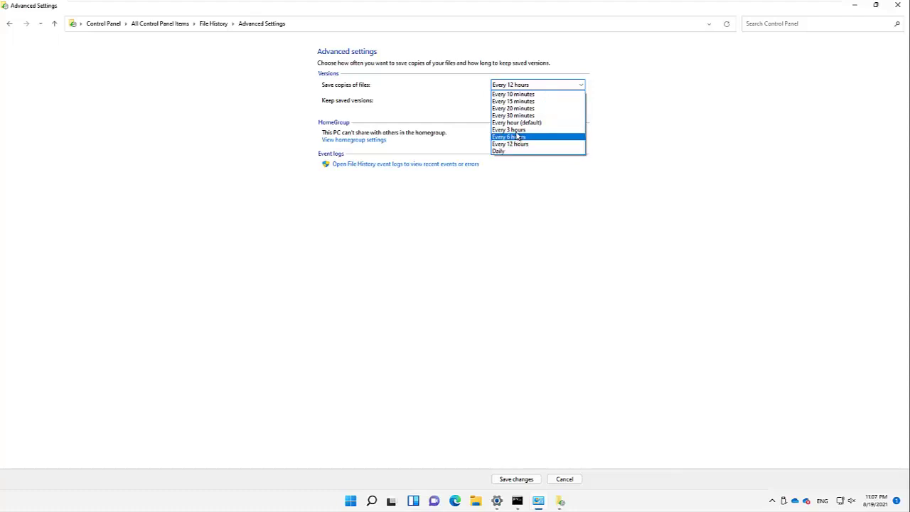
{"action": "left_click", "coordinate": [512, 129]}
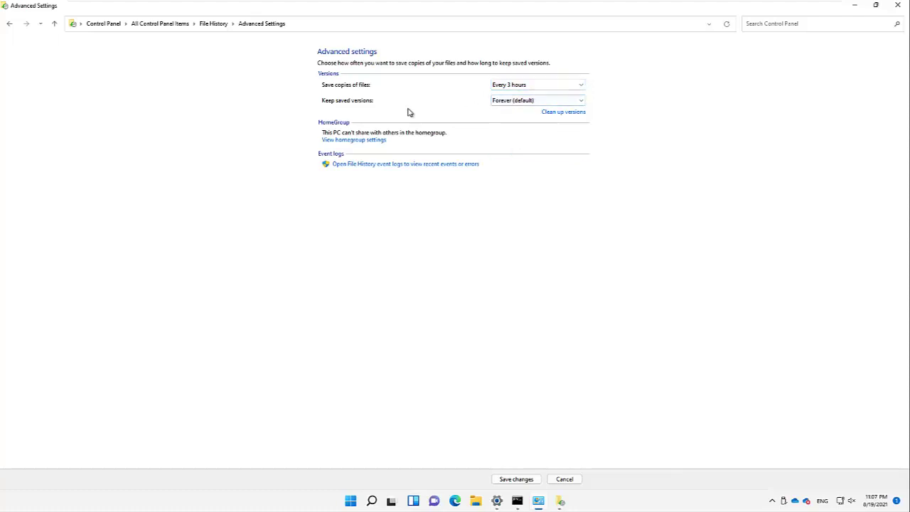
{"action": "left_click", "coordinate": [508, 105]}
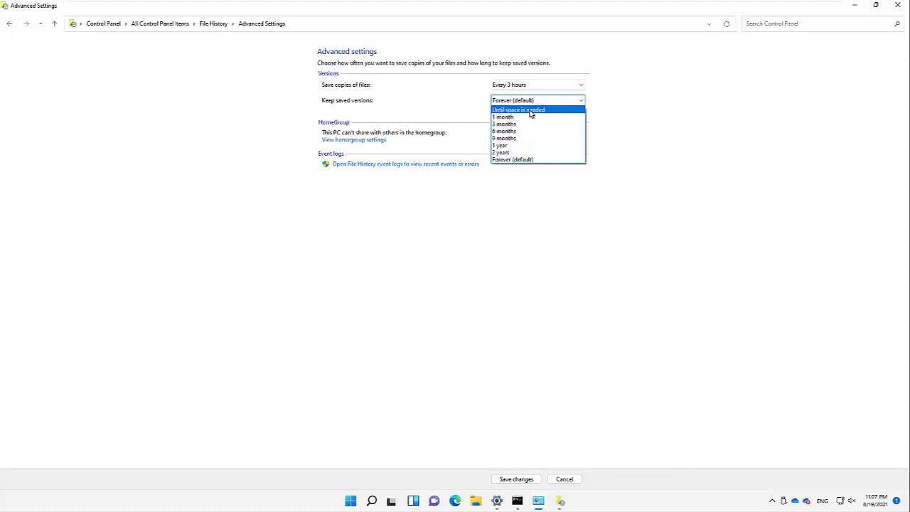
{"action": "left_click", "coordinate": [512, 161]}
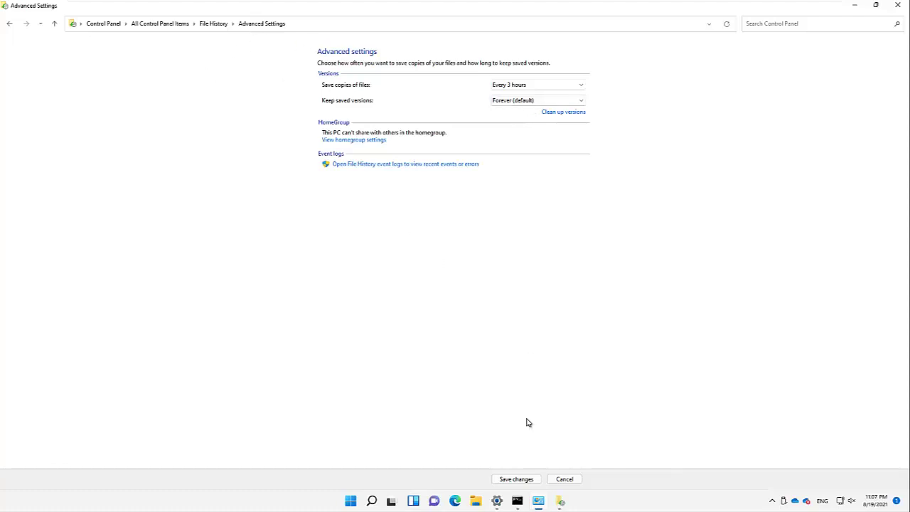
{"action": "left_click", "coordinate": [564, 479]}
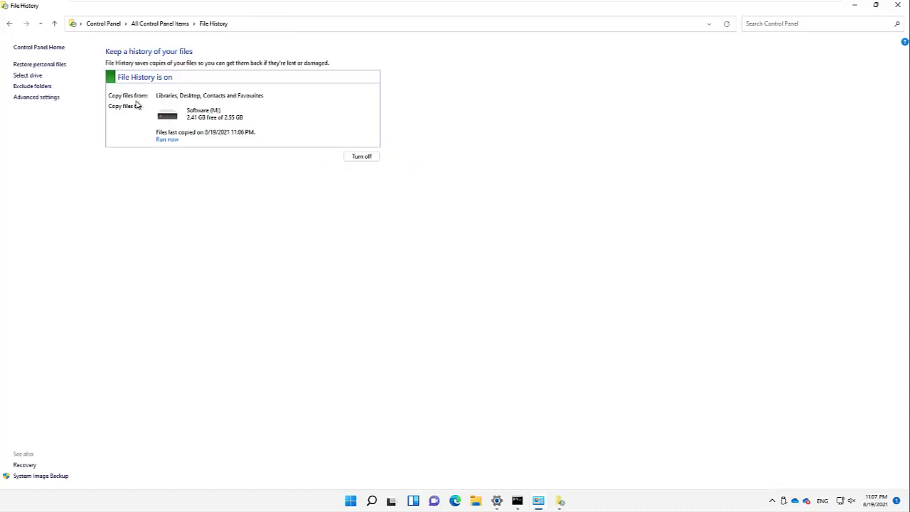
Step: Exclude the Videos library from File History and save the changes
{"action": "left_click", "coordinate": [32, 87]}
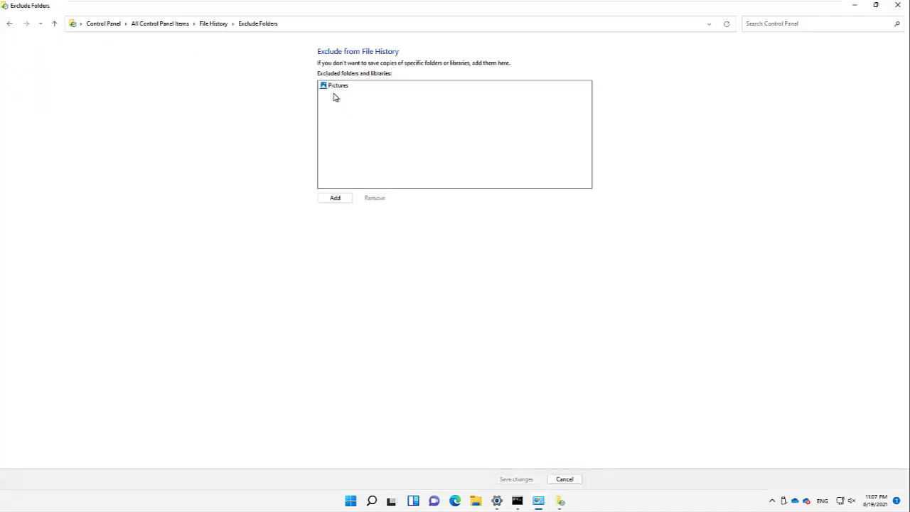
{"action": "left_click", "coordinate": [336, 198]}
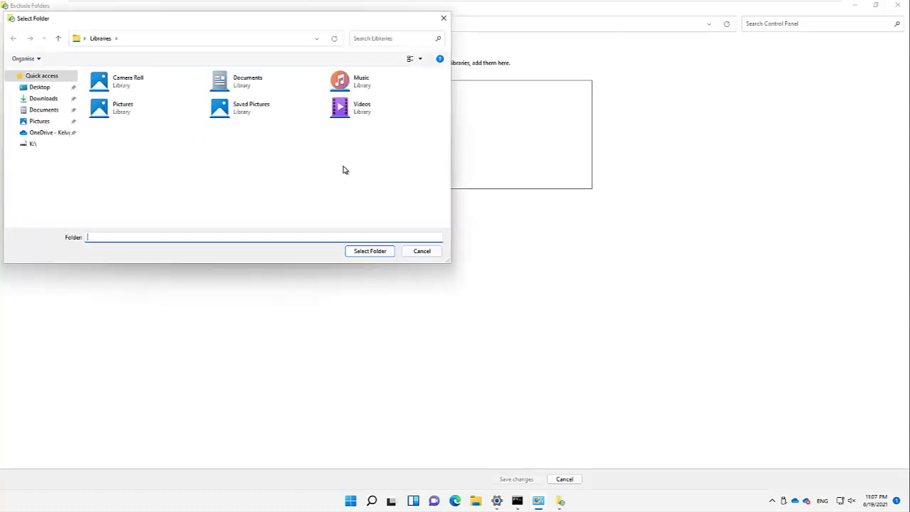
{"action": "left_click", "coordinate": [354, 118]}
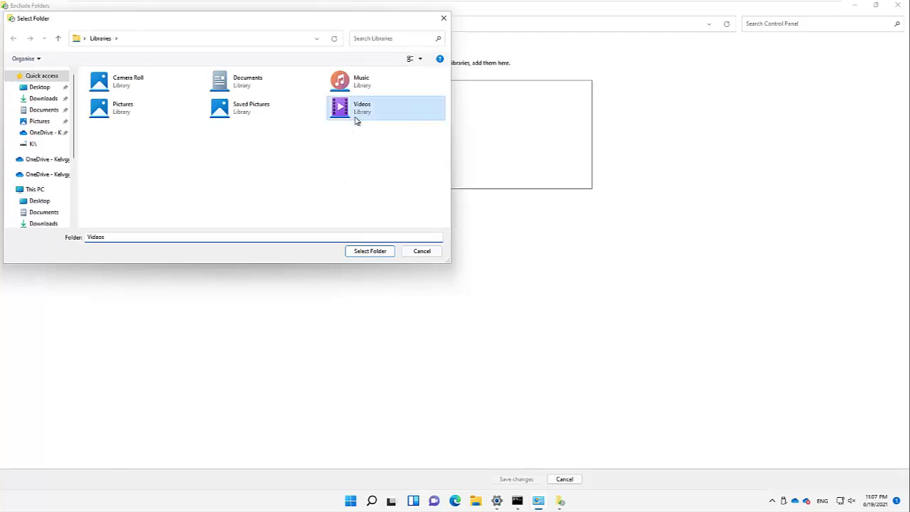
{"action": "left_click", "coordinate": [370, 251]}
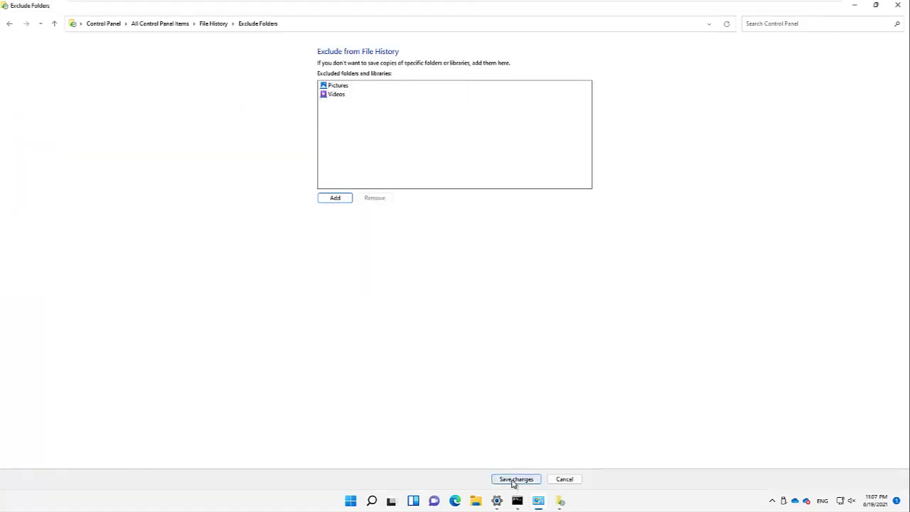
{"action": "left_click", "coordinate": [515, 479]}
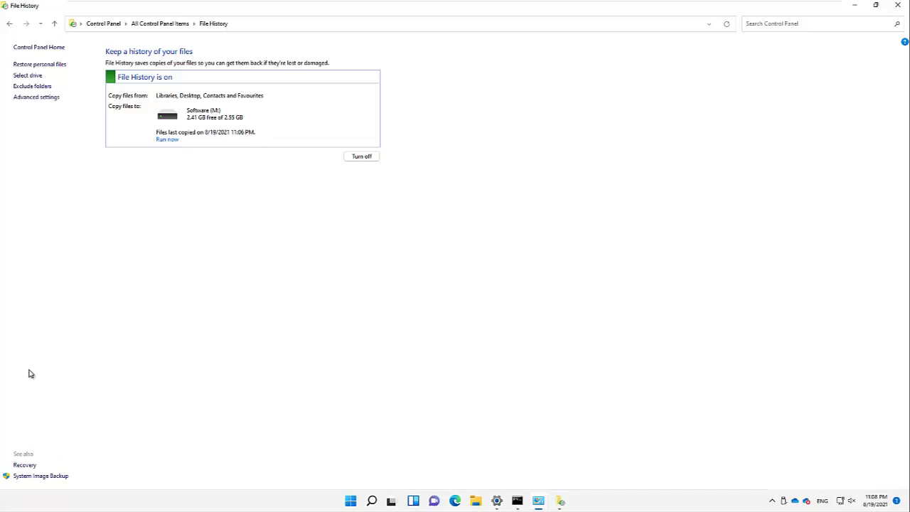
Step: Start creating a recovery drive that includes system files, go as far as the USB flash drive page, and cancel
{"action": "left_click", "coordinate": [25, 464]}
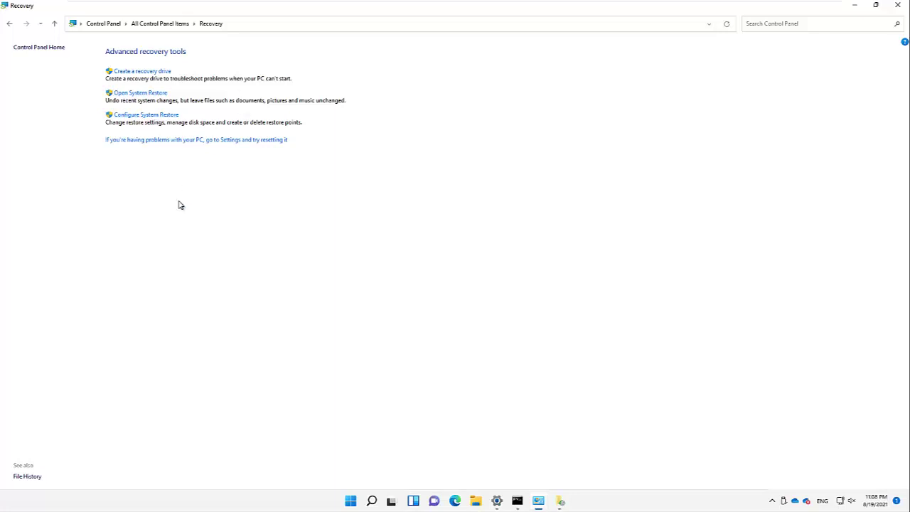
{"action": "left_click", "coordinate": [152, 93]}
{"action": "left_click", "coordinate": [145, 73]}
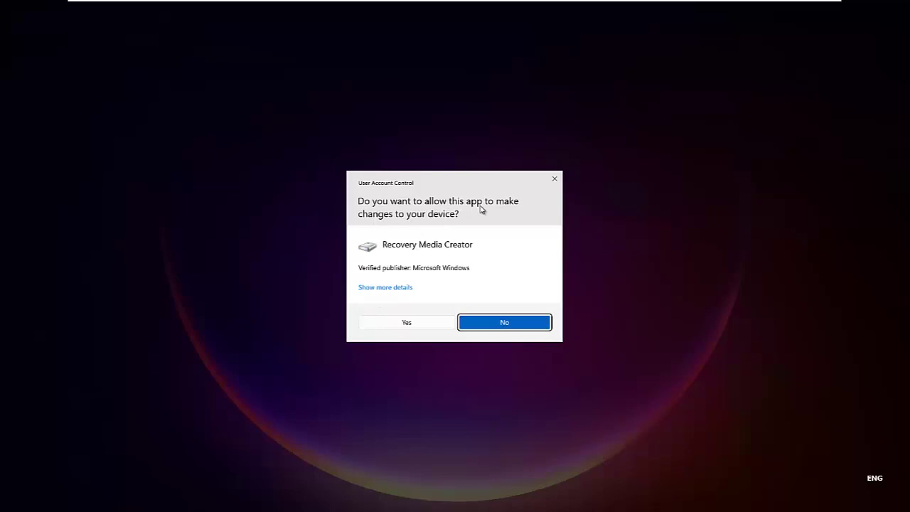
{"action": "left_click", "coordinate": [410, 325]}
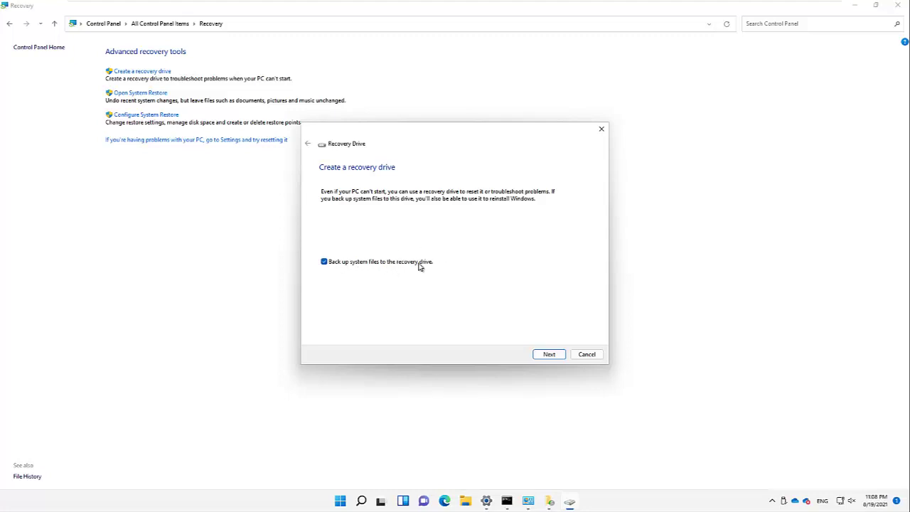
{"action": "left_click", "coordinate": [544, 355]}
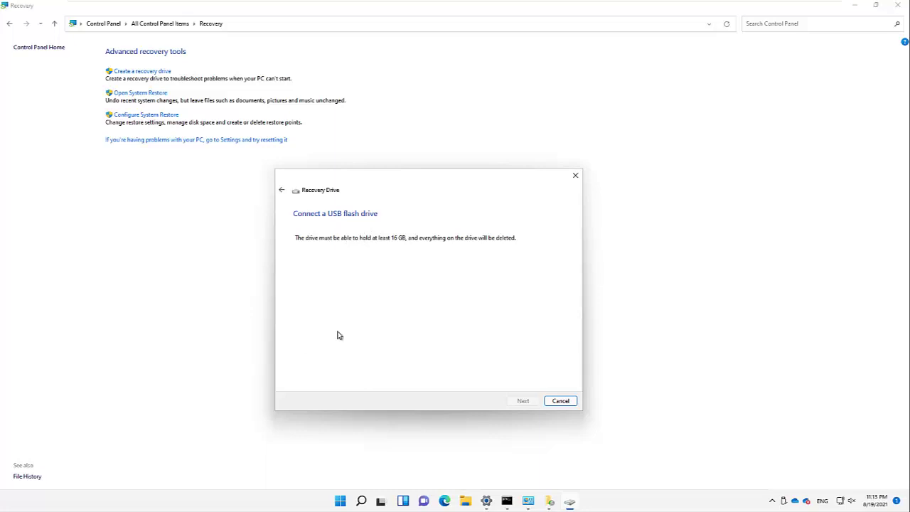
{"action": "left_click", "coordinate": [560, 402]}
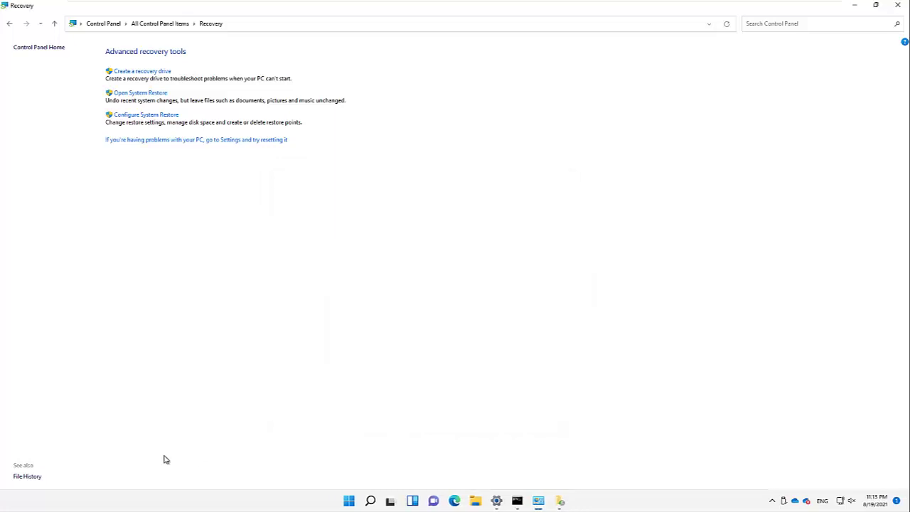
Step: Open System Image Backup from File History, start setting up a backup on Software (M:), and view the network location option
{"action": "left_click", "coordinate": [32, 479]}
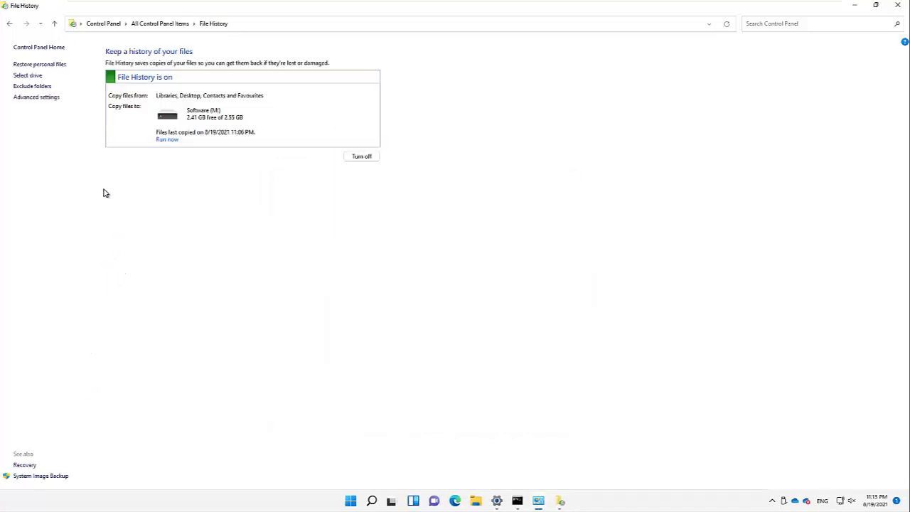
{"action": "left_click", "coordinate": [49, 483]}
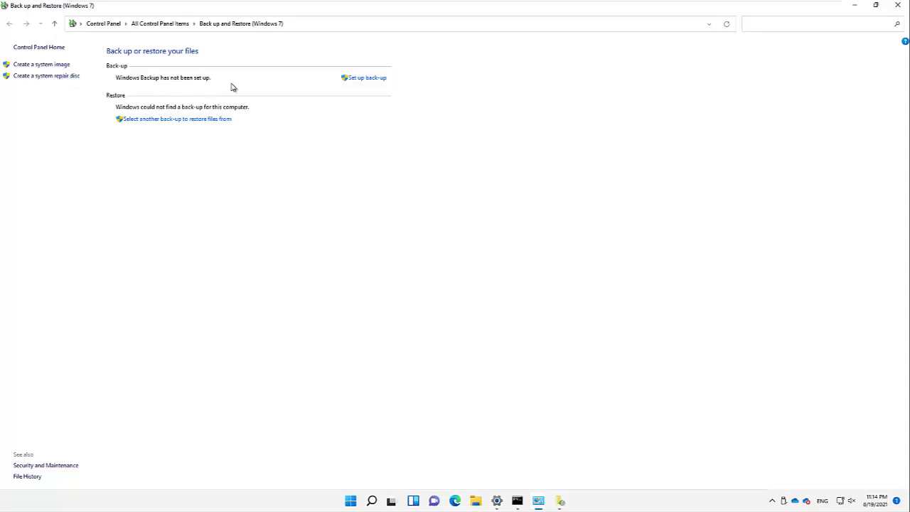
{"action": "left_click", "coordinate": [364, 79]}
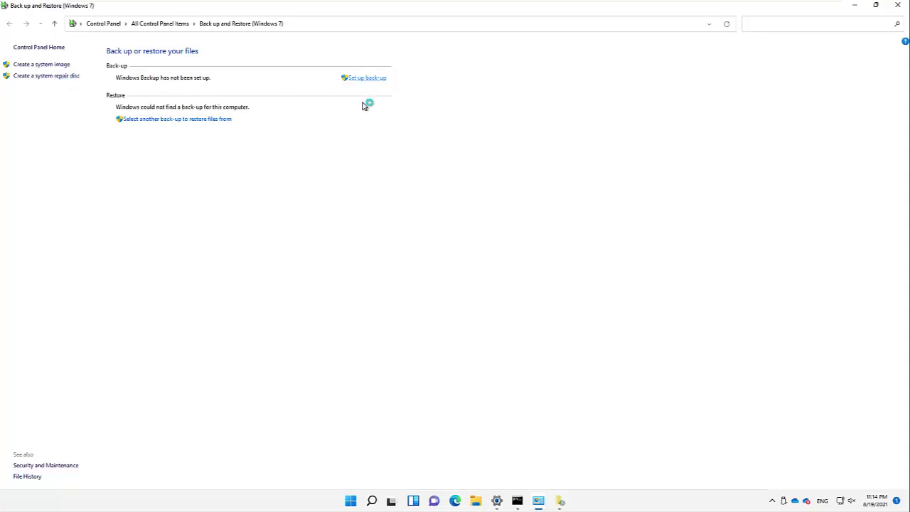
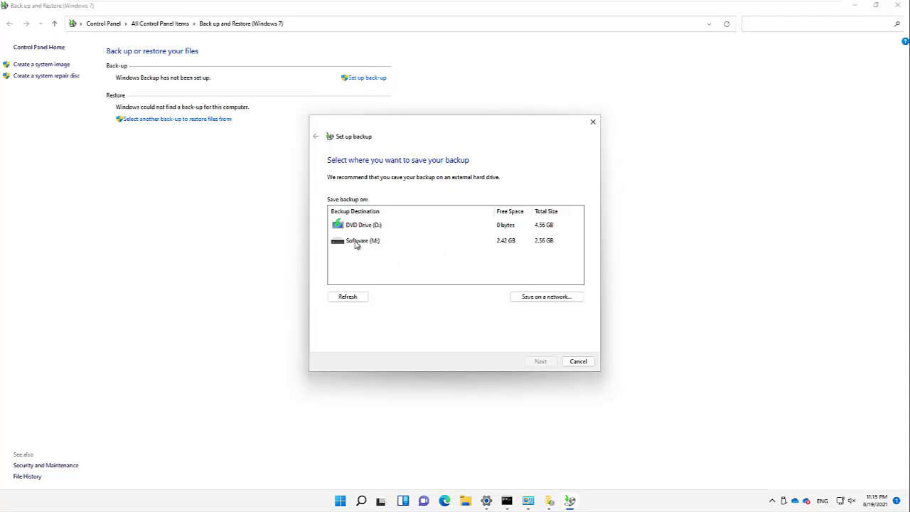
{"action": "left_click", "coordinate": [379, 245]}
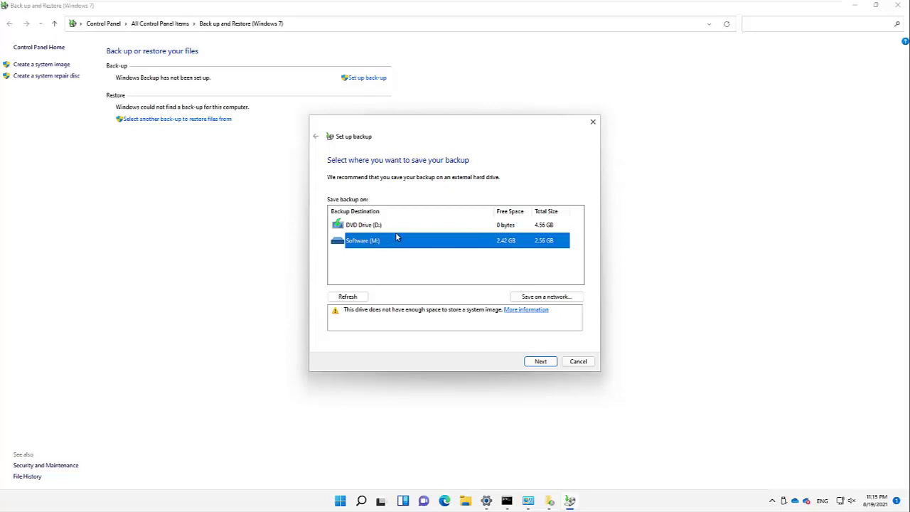
{"action": "left_click", "coordinate": [538, 298]}
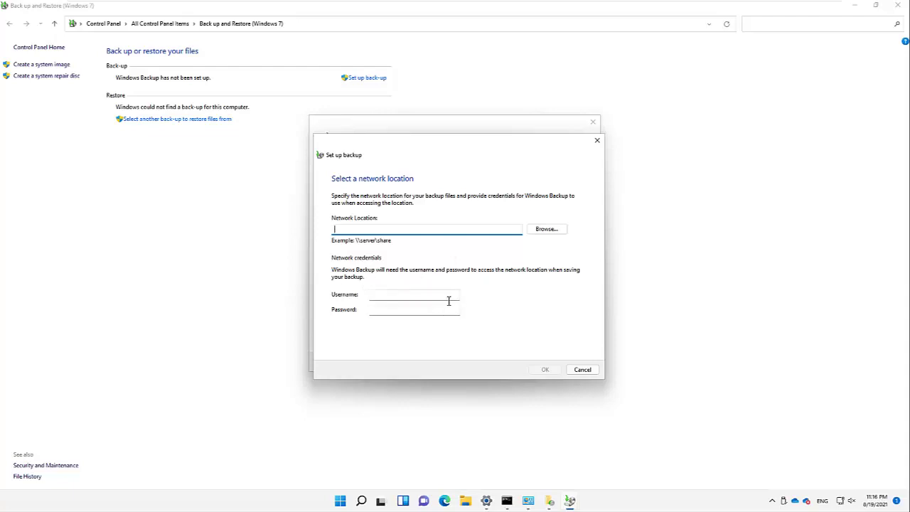
{"action": "left_click", "coordinate": [582, 370]}
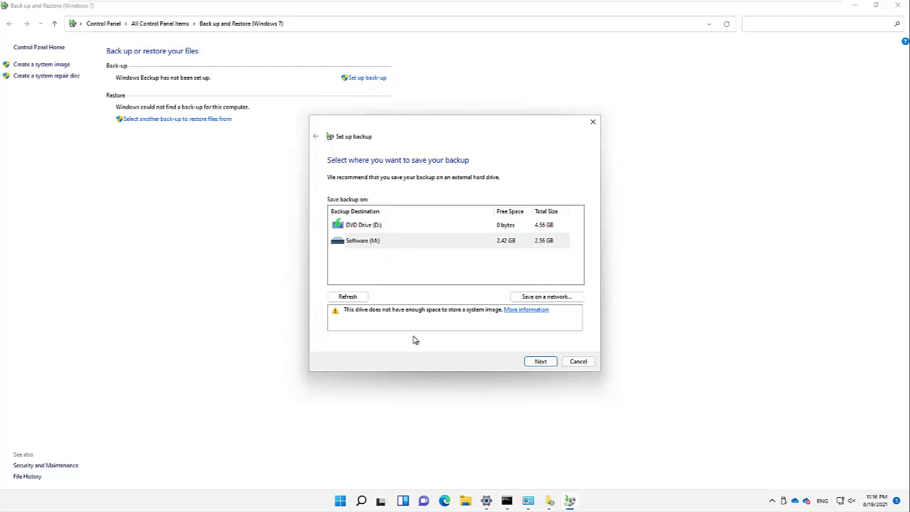
Step: Check the contents and capacity details of Local Disk (C:) in File Explorer, and cancel the backup setup
{"action": "left_click", "coordinate": [473, 487]}
{"action": "left_click", "coordinate": [466, 501]}
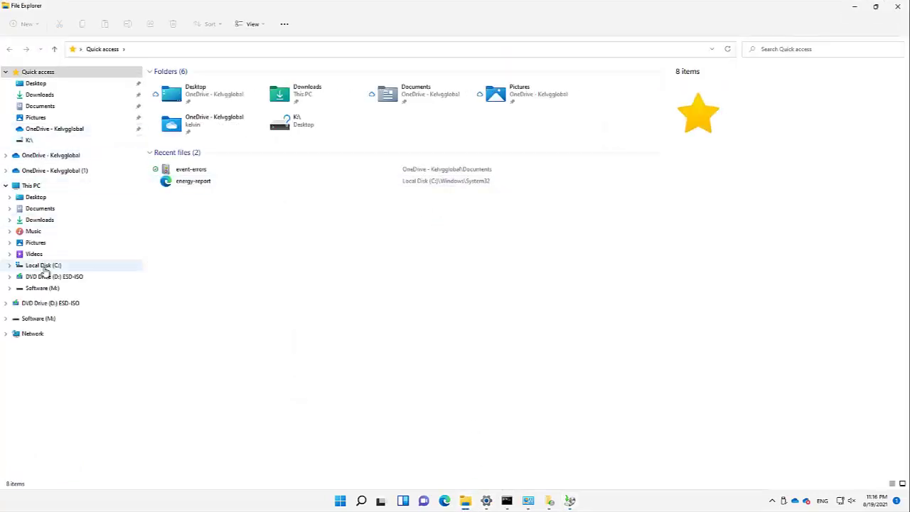
{"action": "left_click", "coordinate": [46, 267]}
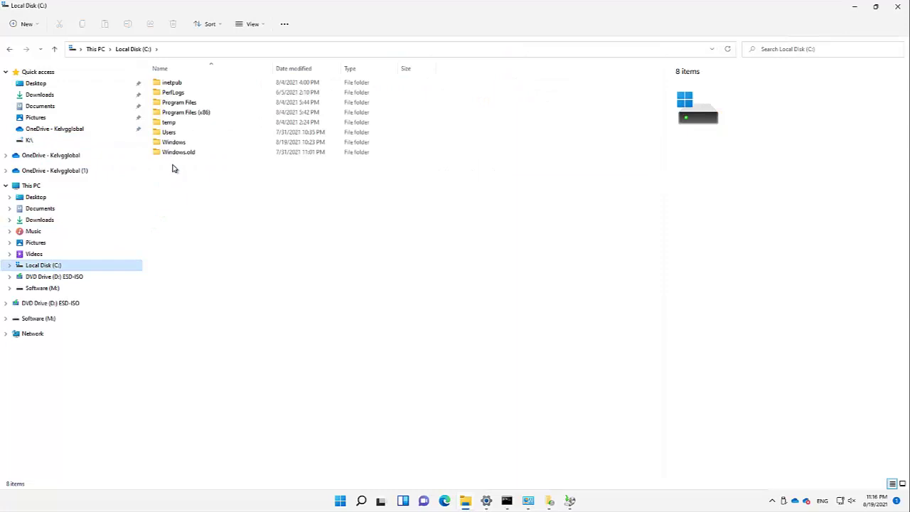
{"action": "left_click", "coordinate": [43, 186]}
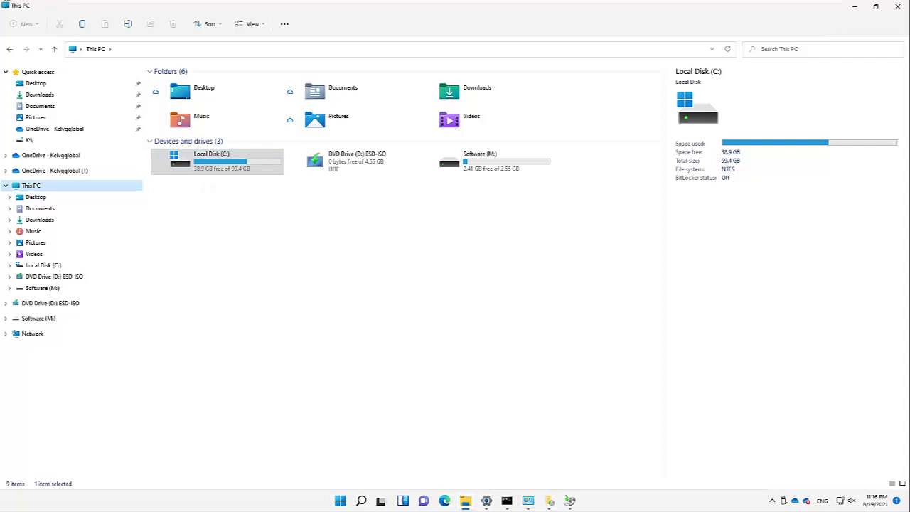
{"action": "left_click", "coordinate": [570, 501]}
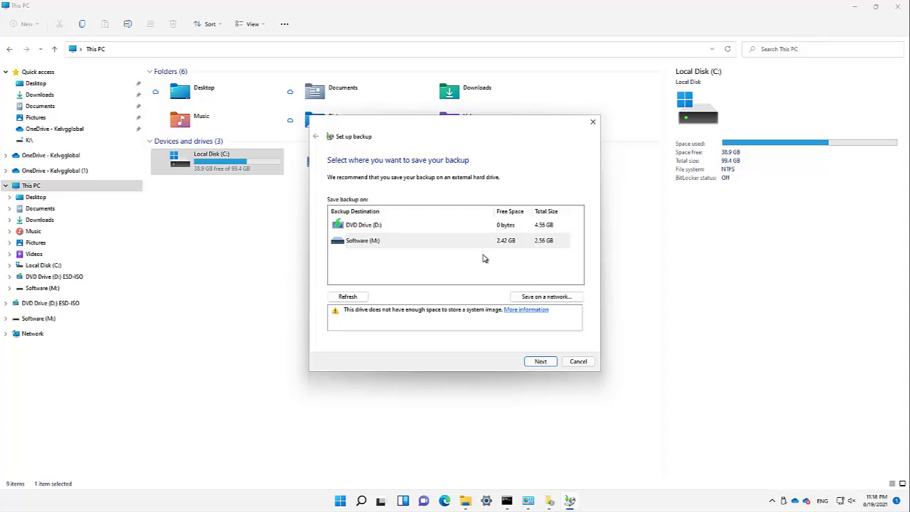
{"action": "left_click", "coordinate": [594, 123]}
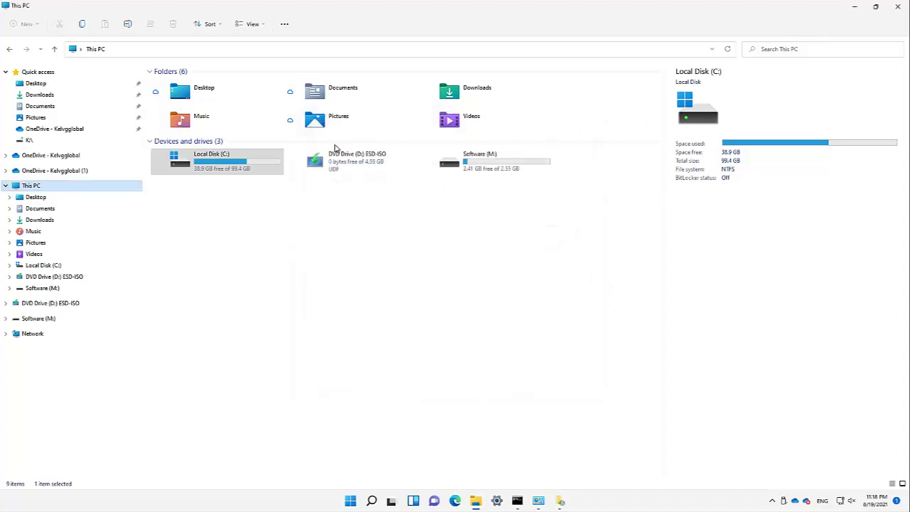
Step: Browse both OneDrive - Kelvgglobal folders and examine the sync status and offline availability options of the folder named after a person
{"action": "left_click", "coordinate": [68, 174]}
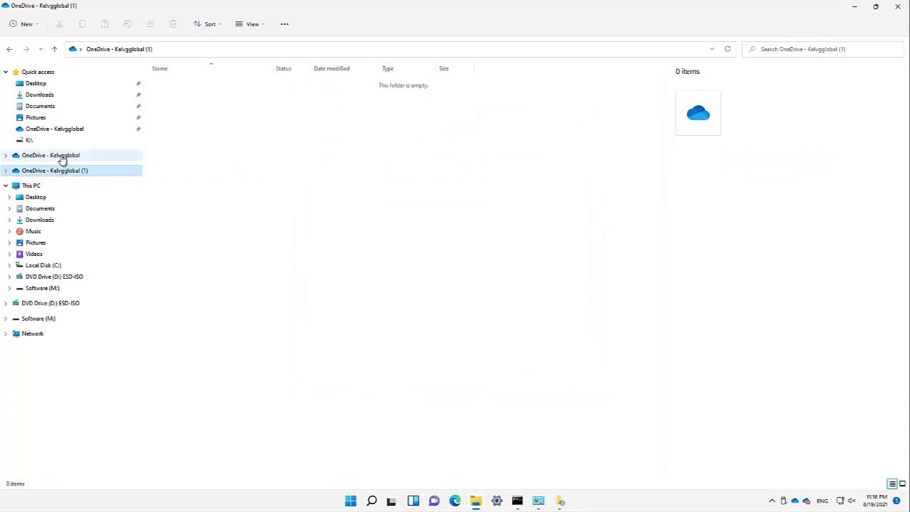
{"action": "left_click", "coordinate": [62, 158]}
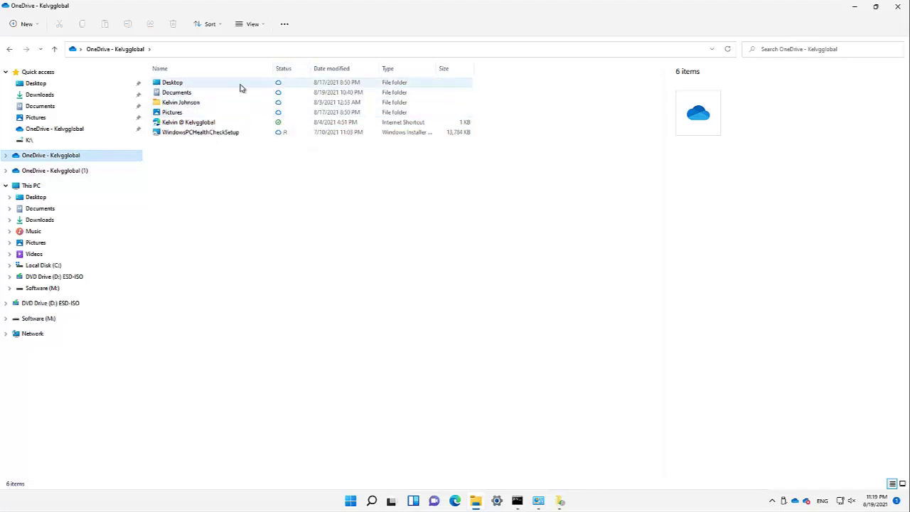
{"action": "left_click", "coordinate": [184, 103]}
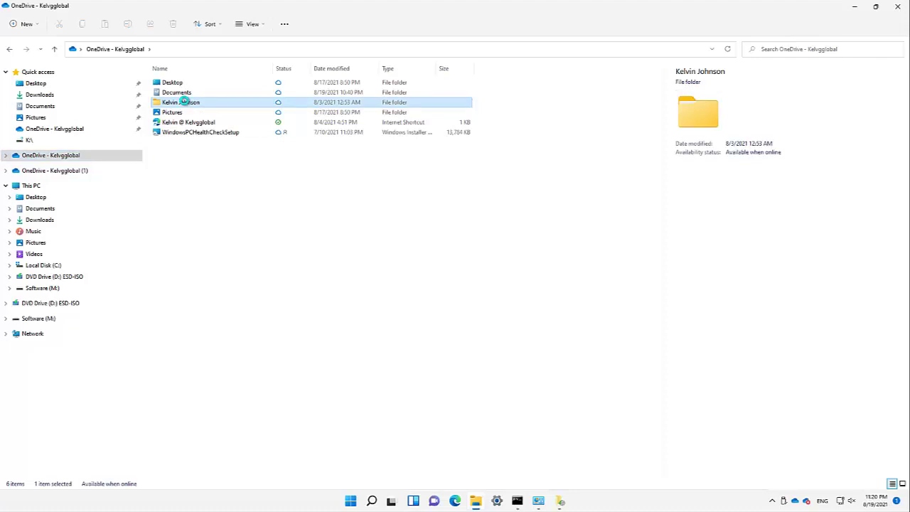
{"action": "right_click", "coordinate": [185, 104]}
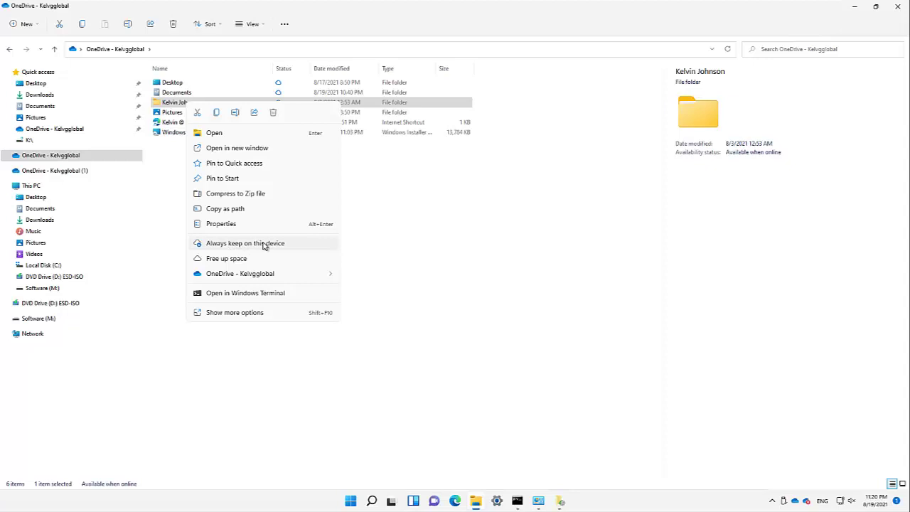
{"action": "left_click", "coordinate": [277, 85]}
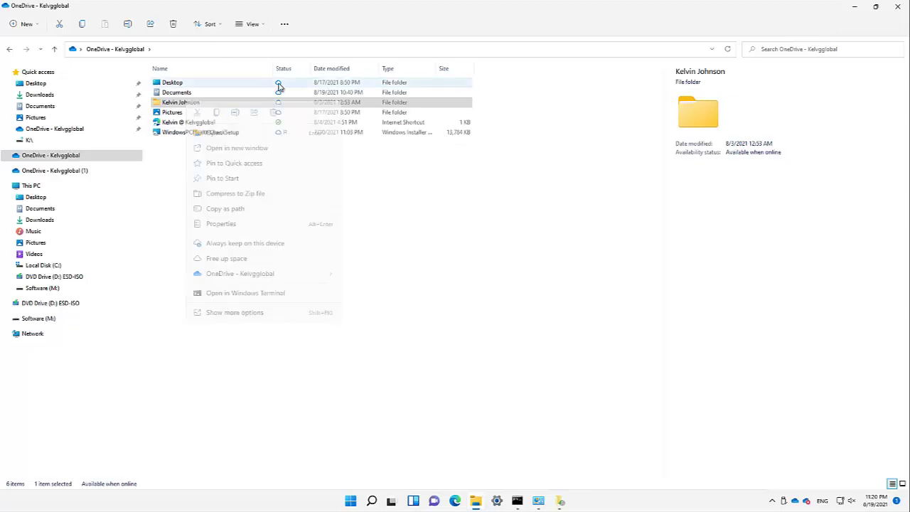